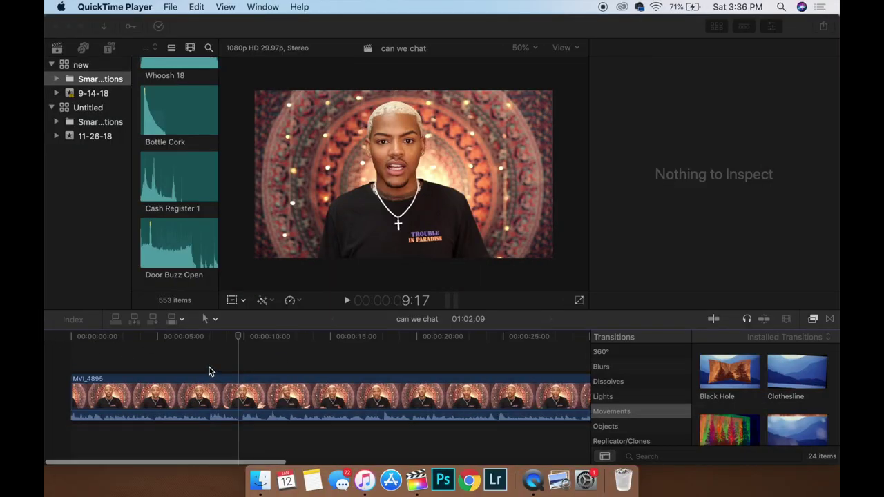
Step: Return the browser to Projects and show the MVI_4895 clip's audio settings (5.2 dB volume) in the Inspector
scroll(203, 131, "up", 2)
scroll(203, 128, "down", 15)
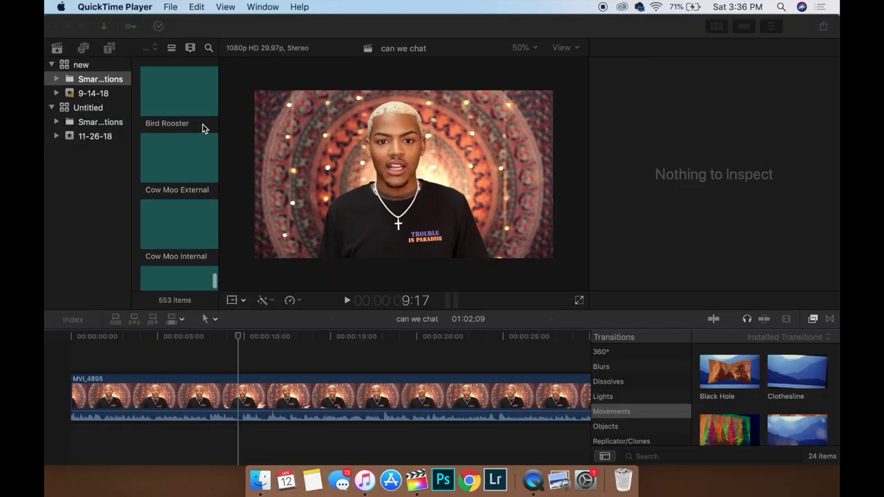
left_click_drag(212, 284, 221, 62)
key("super+4")
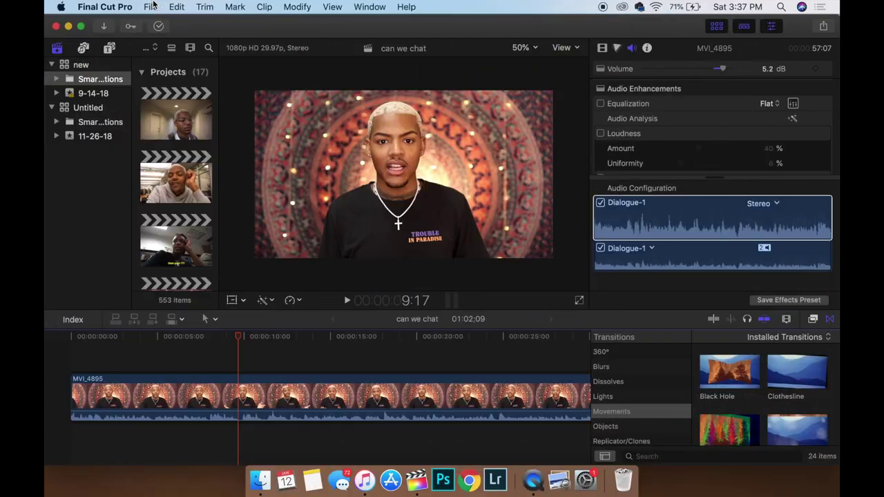
Step: Create a new empty project named 'editing' in the 9-14-18 event, then bring up Finder
left_click(151, 7)
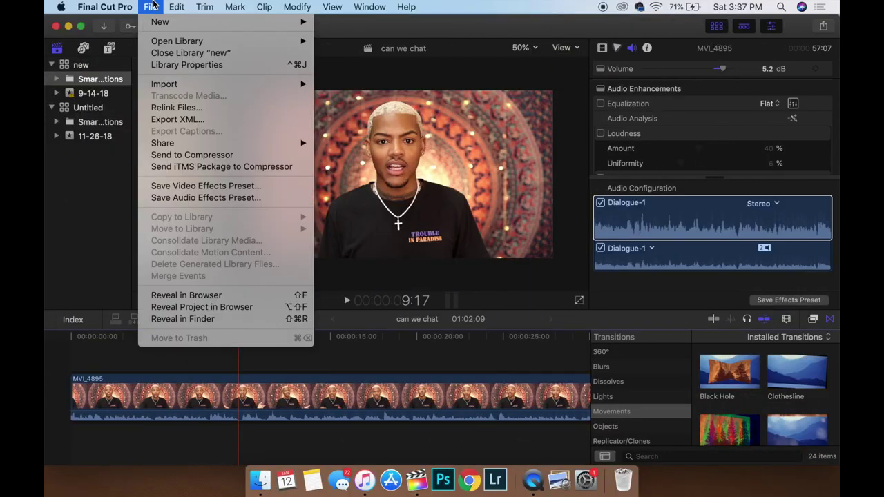
mouse_move(192, 22)
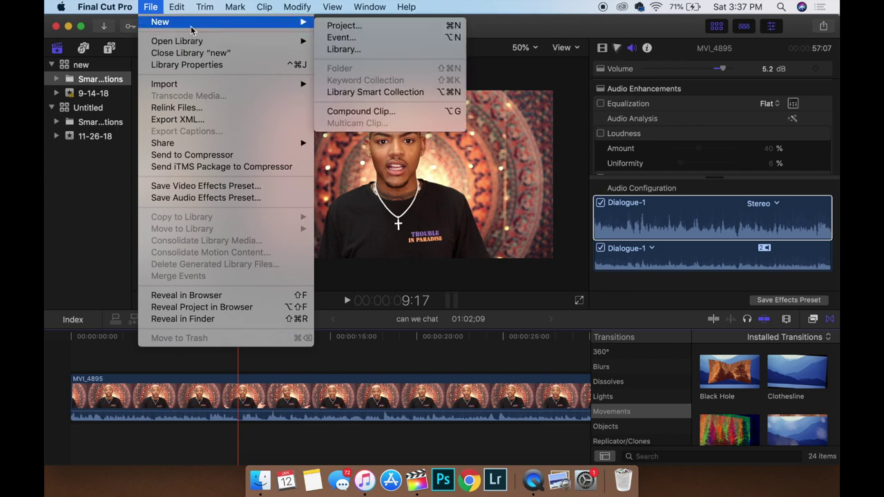
left_click(382, 25)
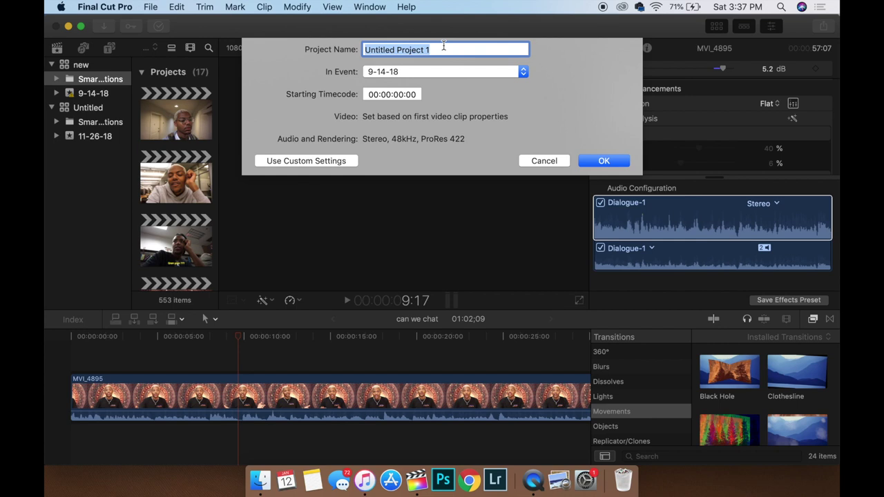
type("editing")
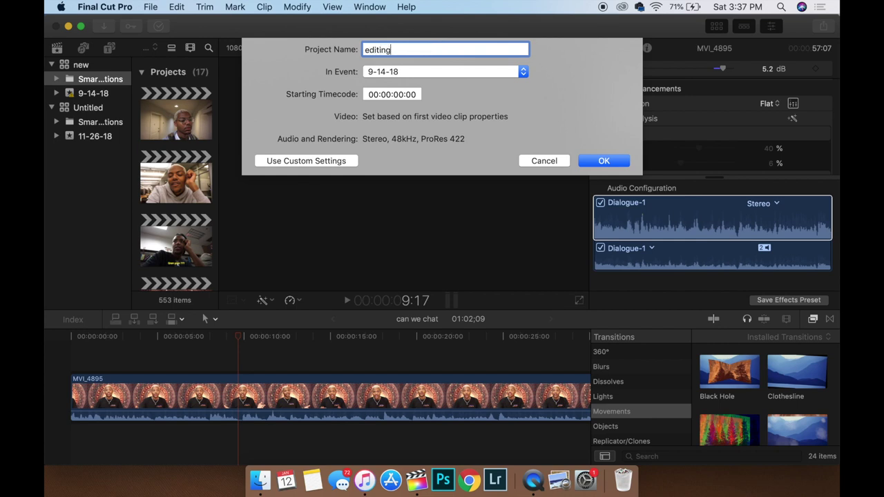
key("Return")
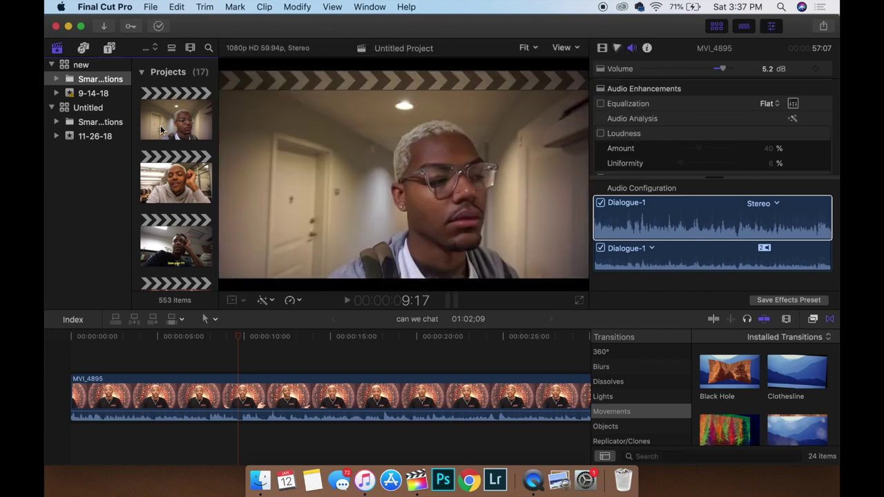
left_click(258, 478)
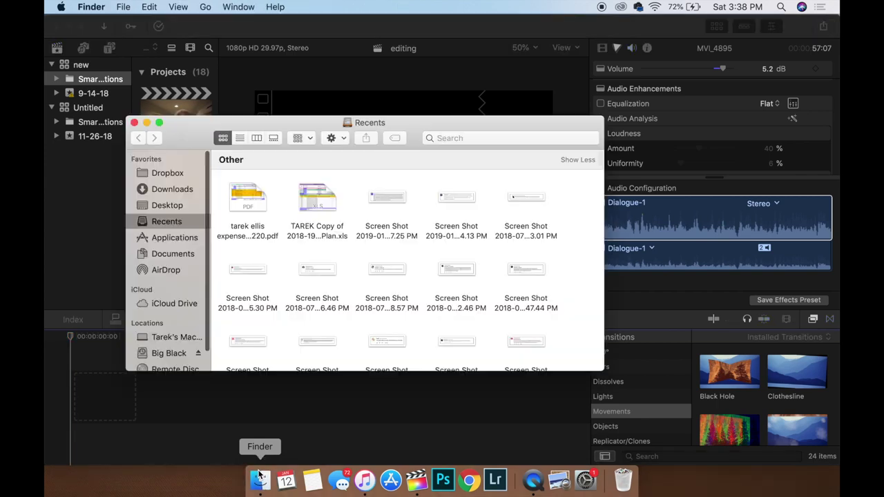
Step: From the Big Black drive's 'thursday new' folder, drag MVI_4899.MP4 into the editing timeline
scroll(184, 291, "down", 1)
left_click(176, 348)
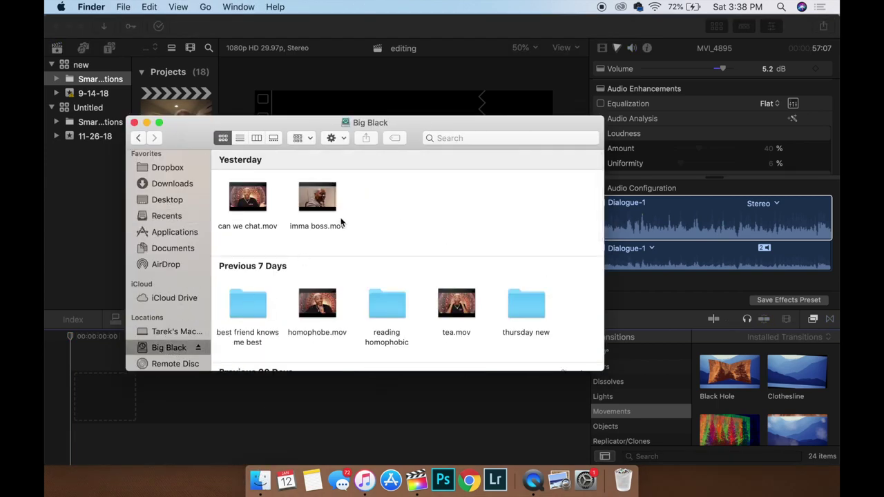
scroll(343, 223, "down", 1)
double_click(525, 293)
left_click_drag(447, 232, 67, 391)
left_click(65, 351)
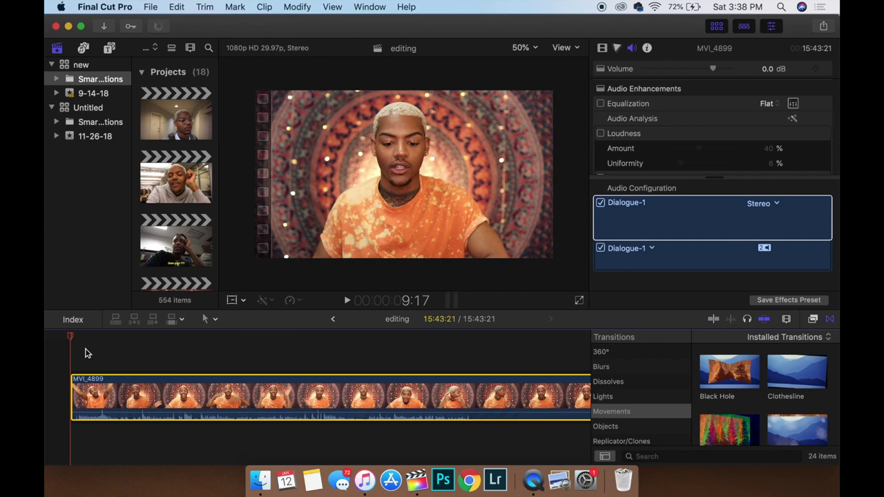
left_click(85, 354)
key("space")
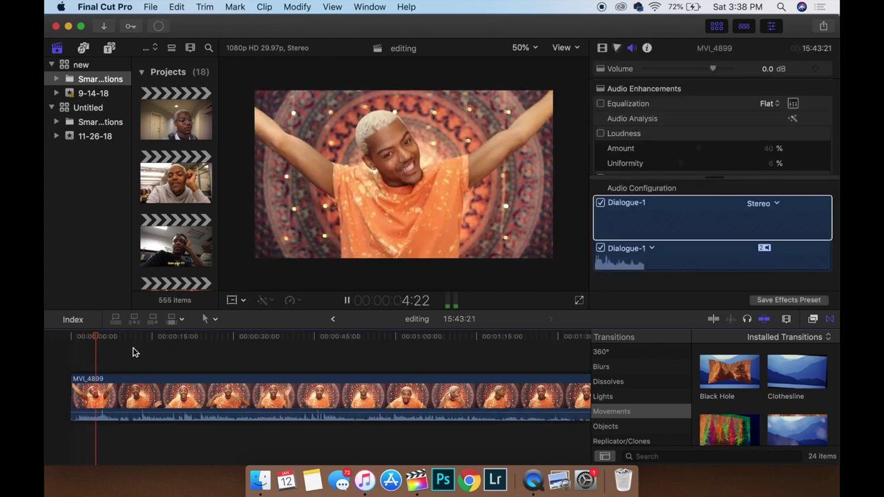
key("space")
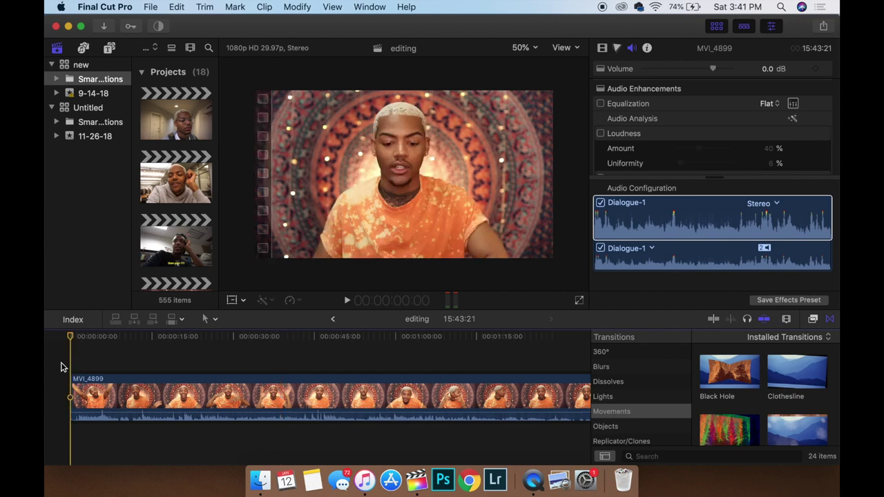
key("space")
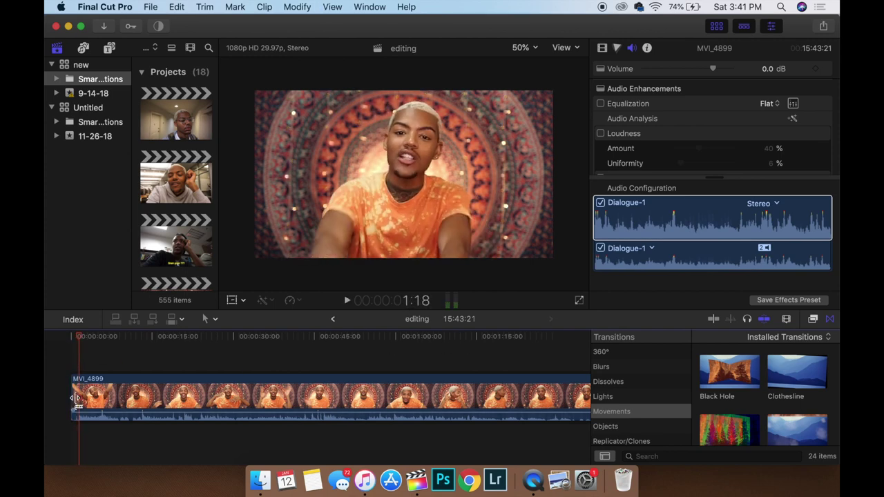
left_click_drag(73, 395, 79, 394)
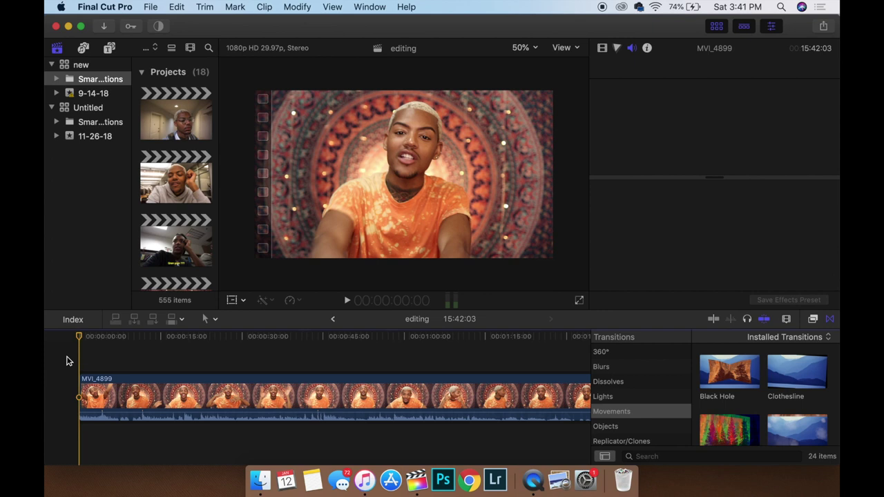
Step: Zoom in on MVI_4899's start, restore 26 frames then trim 20, and replay the opening
key("space")
key("space")
key("super+equal")
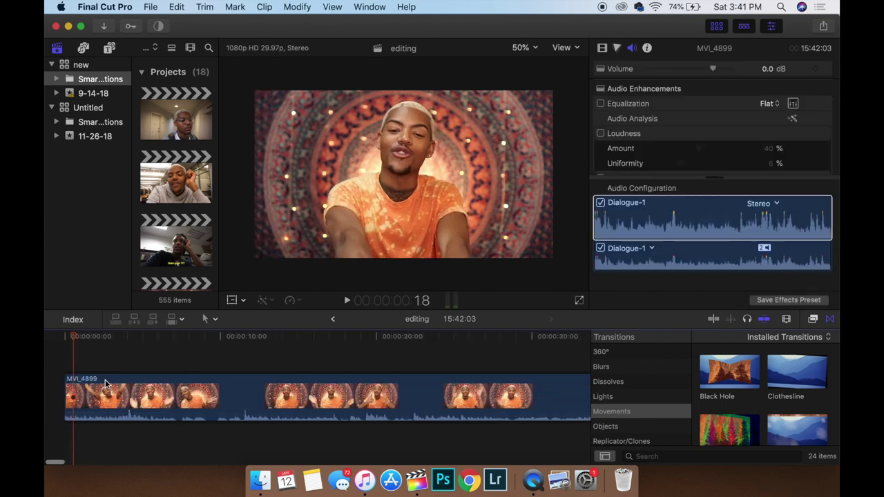
key("super+equal")
left_click_drag(69, 393, 67, 392)
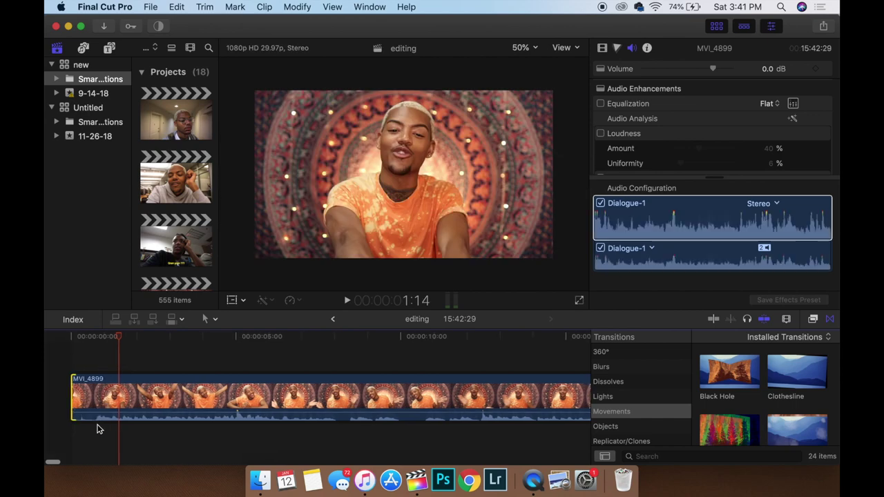
left_click_drag(67, 394, 95, 394)
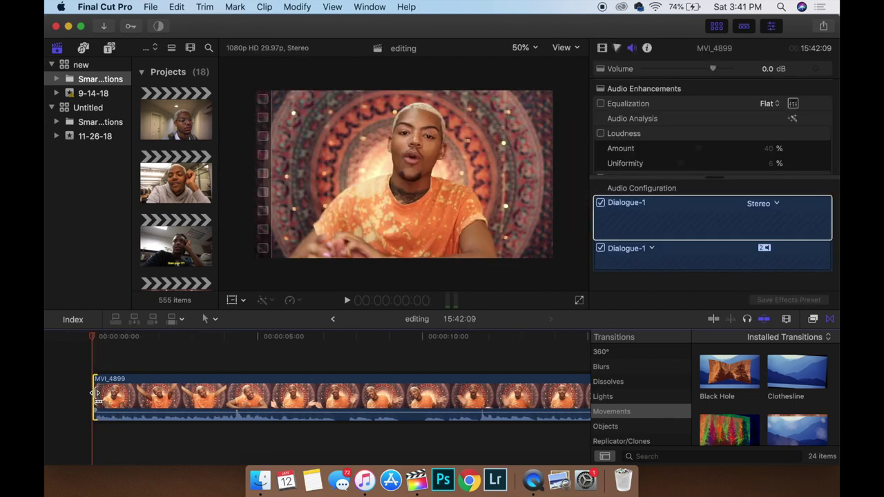
key("space")
key("space")
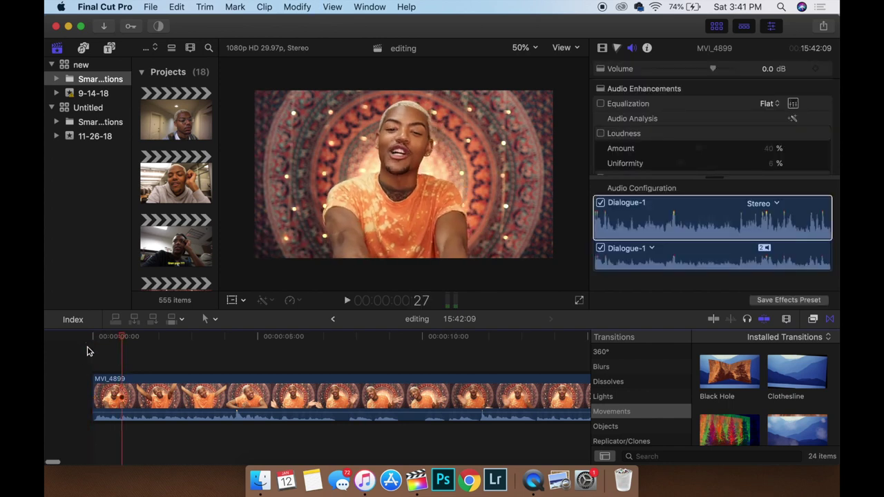
Step: Browse the project list, open the 'read gif' project, and fit its video to the viewer
scroll(149, 123, "down", 10)
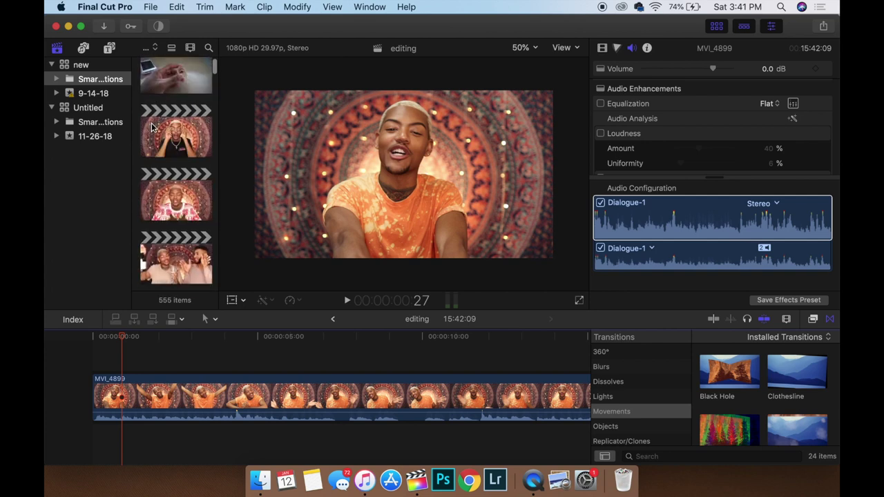
scroll(191, 181, "down", 5)
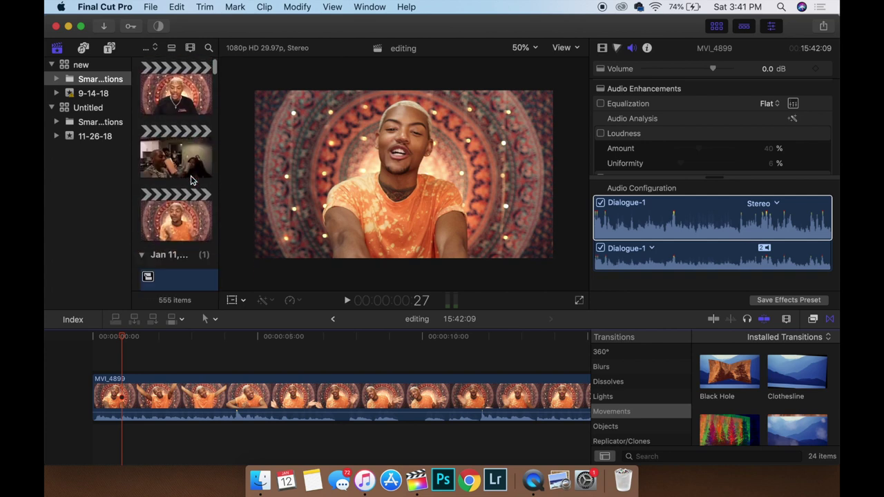
scroll(191, 180, "down", 3)
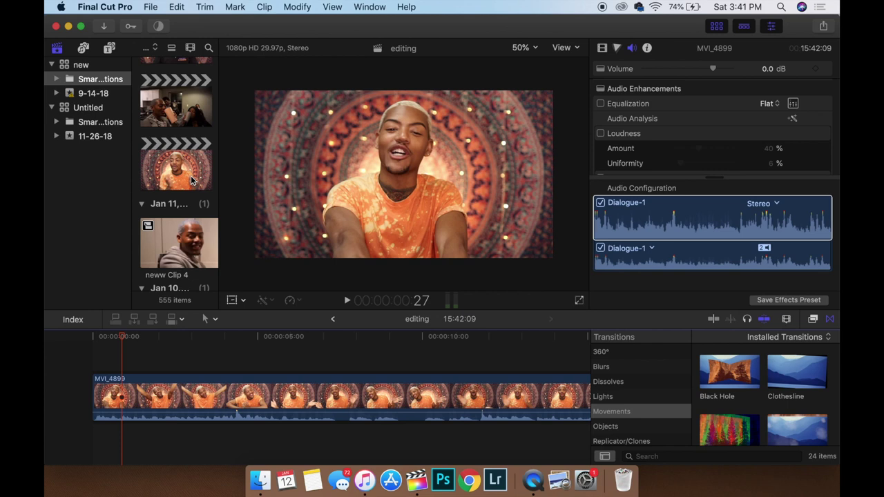
scroll(192, 181, "up", 1)
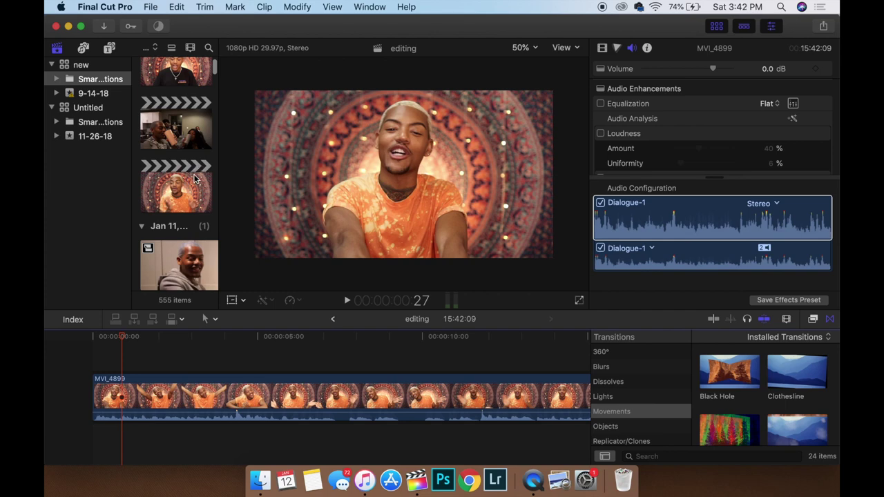
double_click(172, 190)
scroll(196, 157, "up", 1)
key("shift+z")
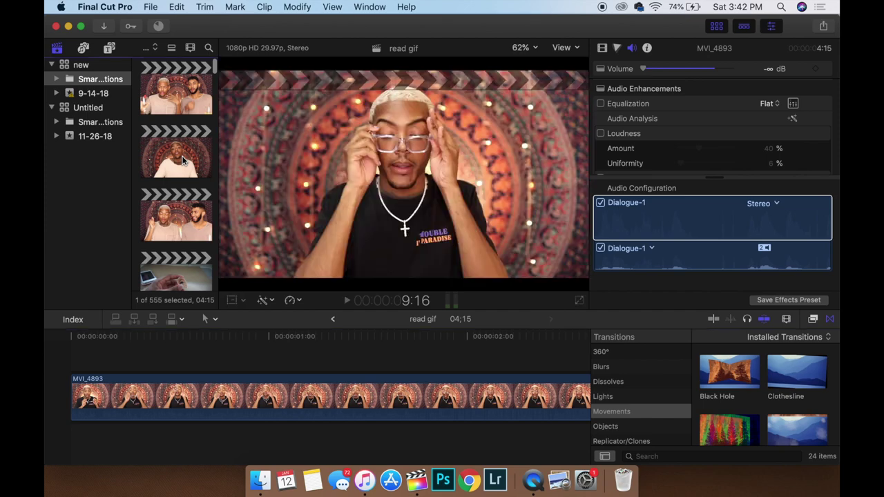
Step: Copy the name title clip from the 'leave in 2018' project and reopen the editing project
double_click(183, 160)
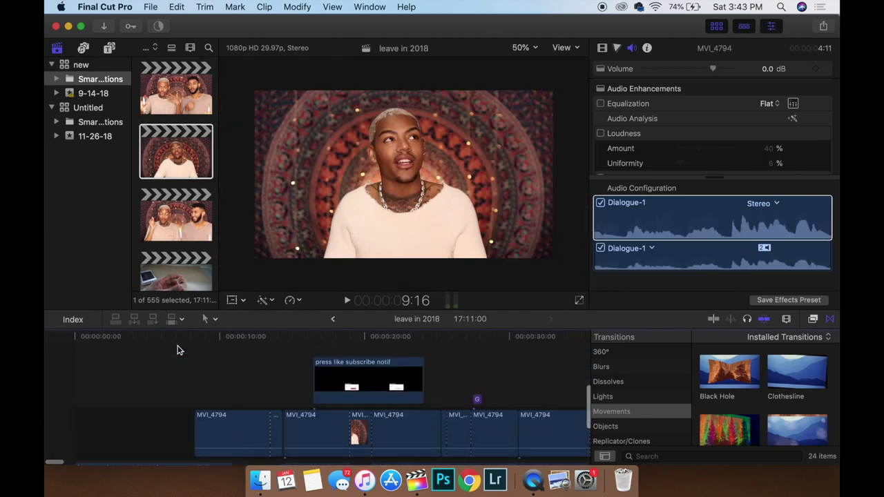
left_click(140, 356)
left_click(102, 360)
left_click(112, 378)
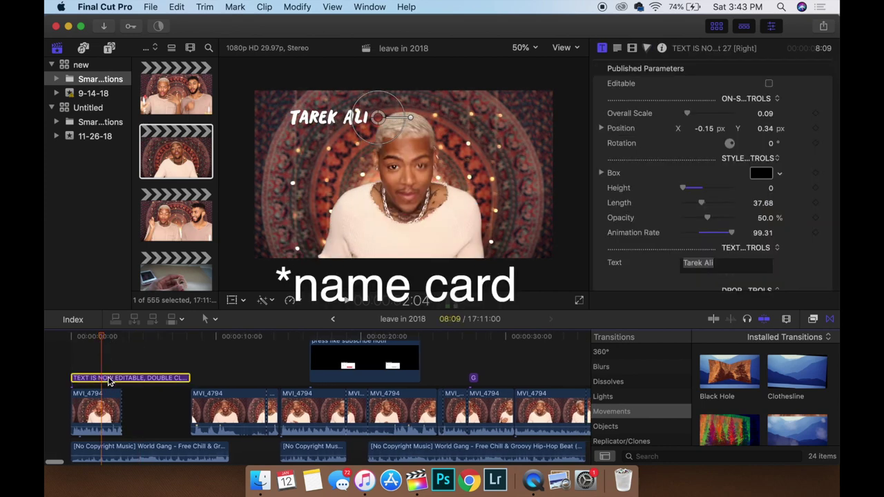
scroll(190, 154, "down", 10)
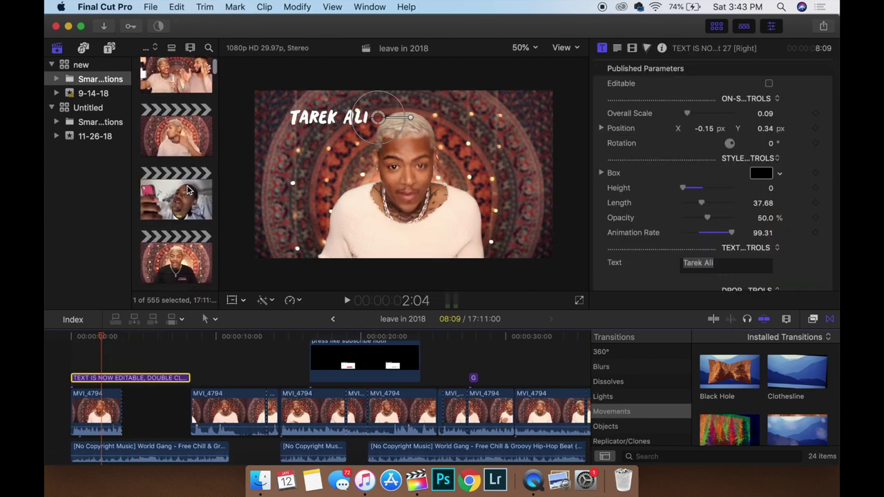
scroll(191, 191, "down", 3)
double_click(188, 191)
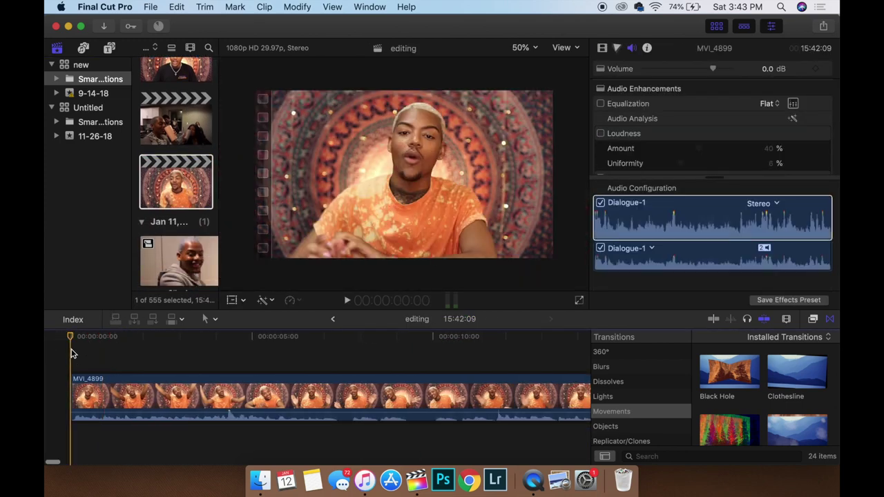
key("super+v")
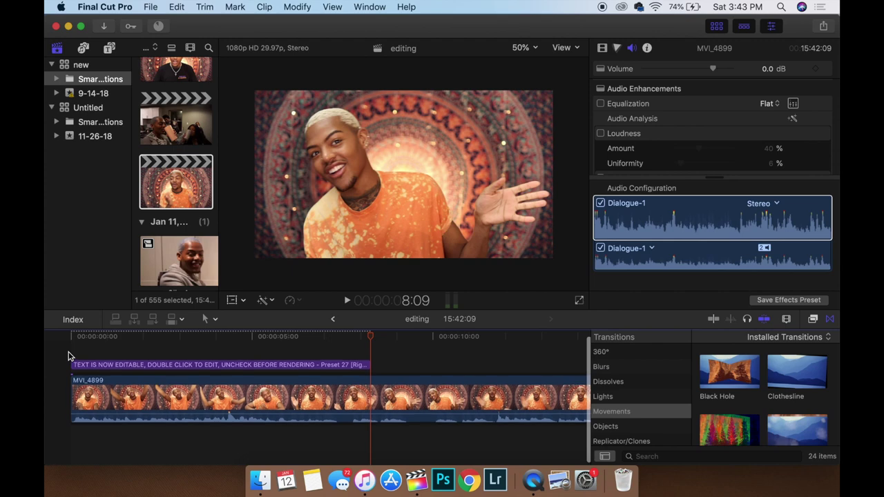
left_click(68, 356)
key("space")
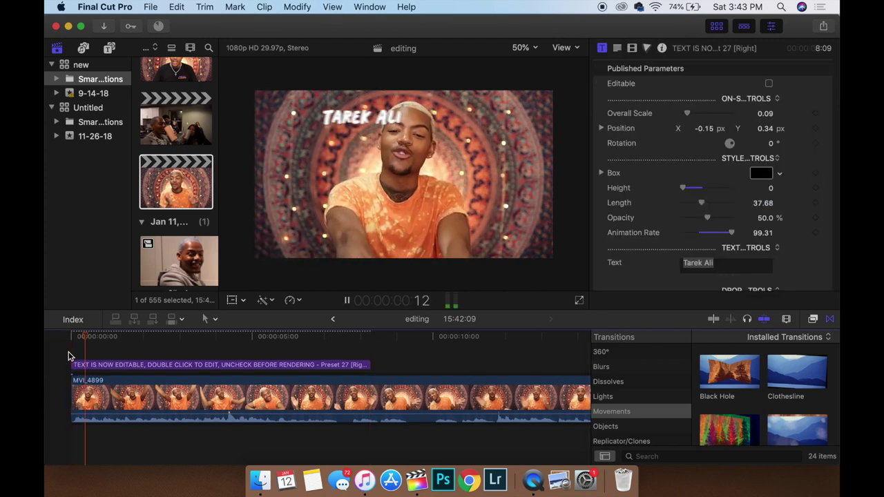
key("space")
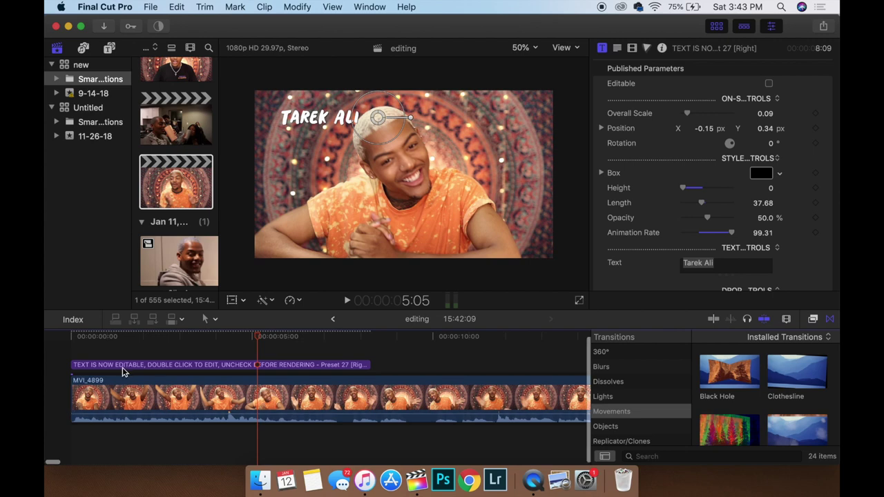
left_click(87, 346)
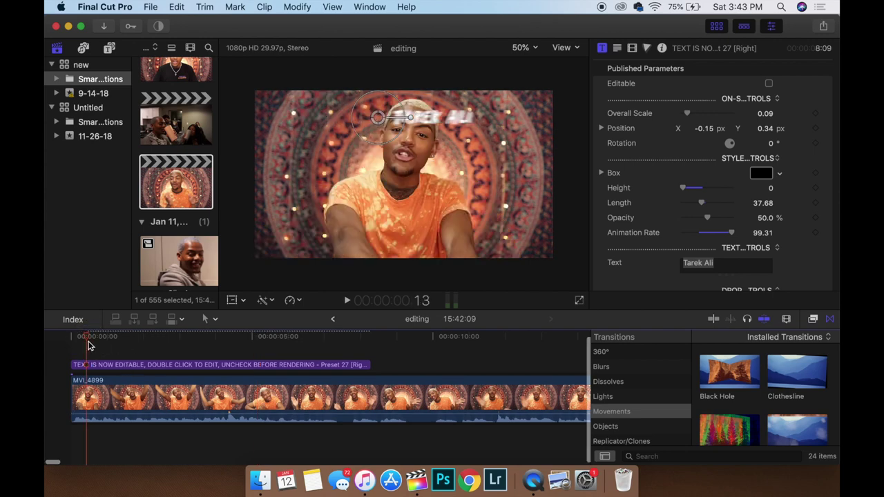
left_click(198, 350)
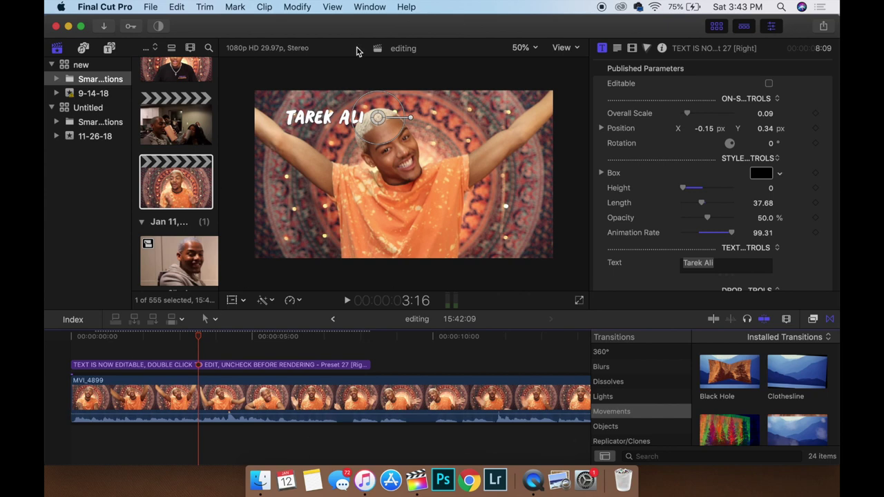
key("super+Tab")
type("dafont.co")
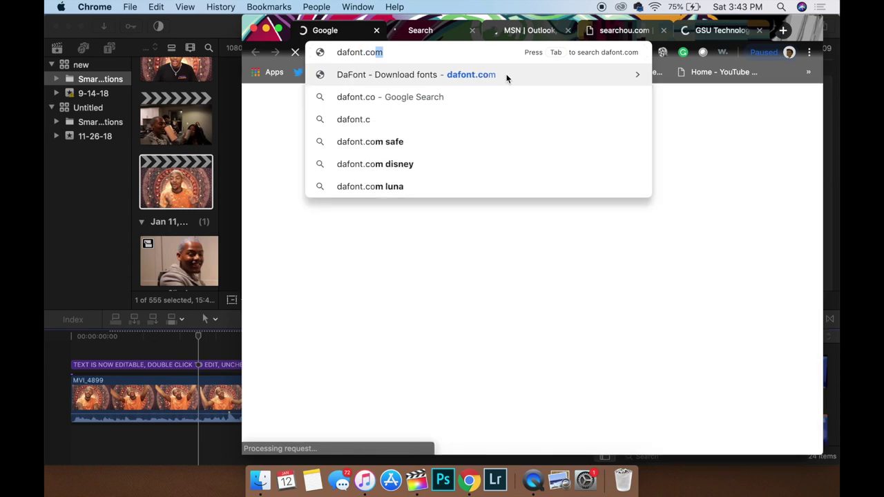
key("Return")
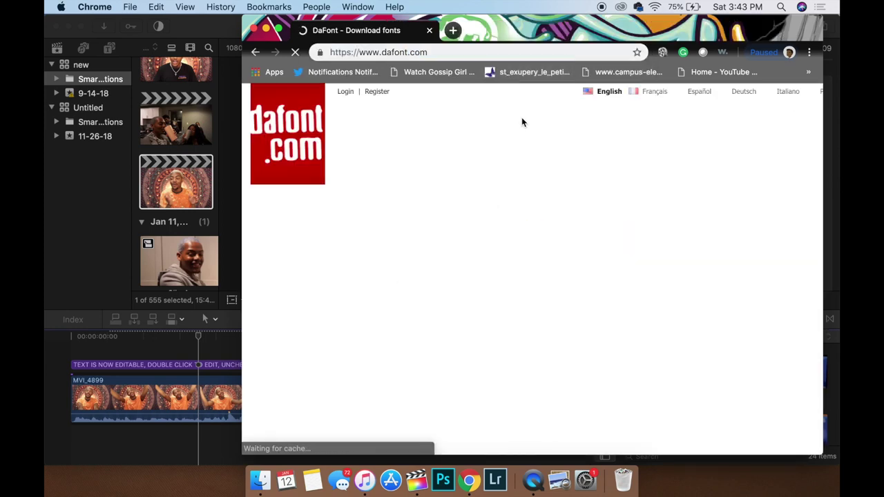
scroll(570, 174, "down", 6)
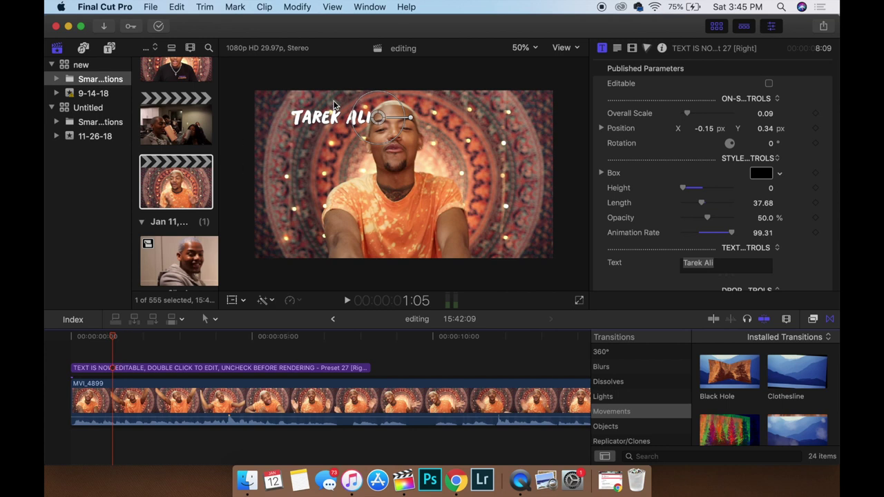
Step: Select the title clip, browse the Installed Titles presets, and return the playhead to about 3:01
left_click(115, 368)
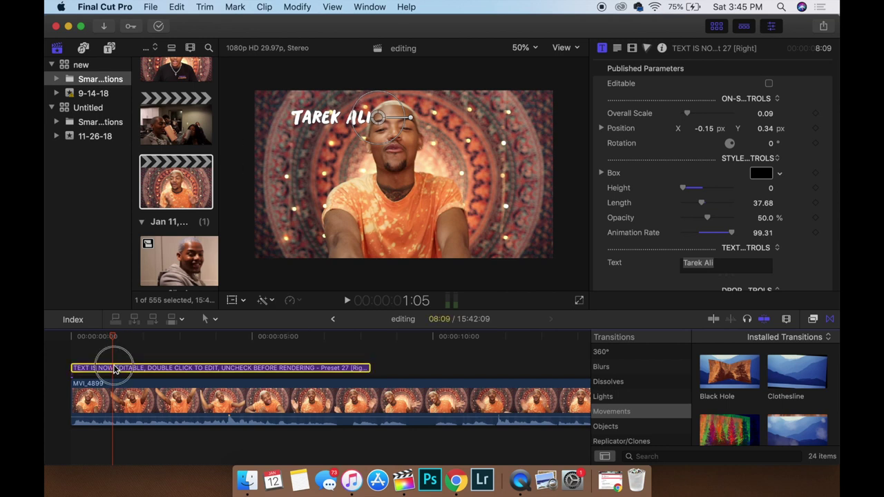
left_click(109, 49)
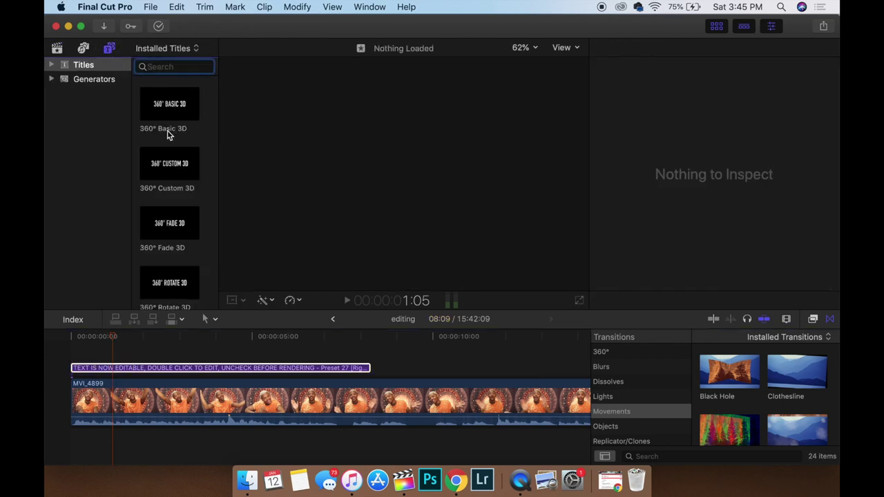
scroll(178, 127, "down", 5)
left_click_drag(208, 85, 213, 127)
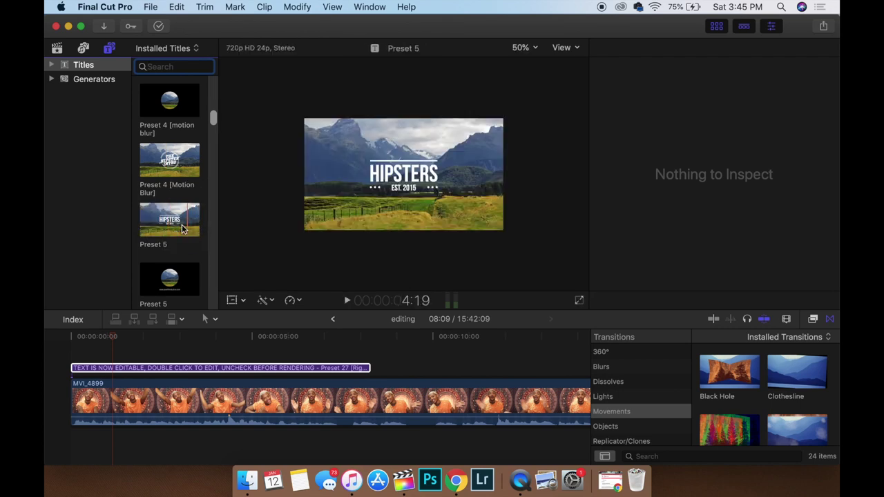
scroll(182, 224, "down", 5)
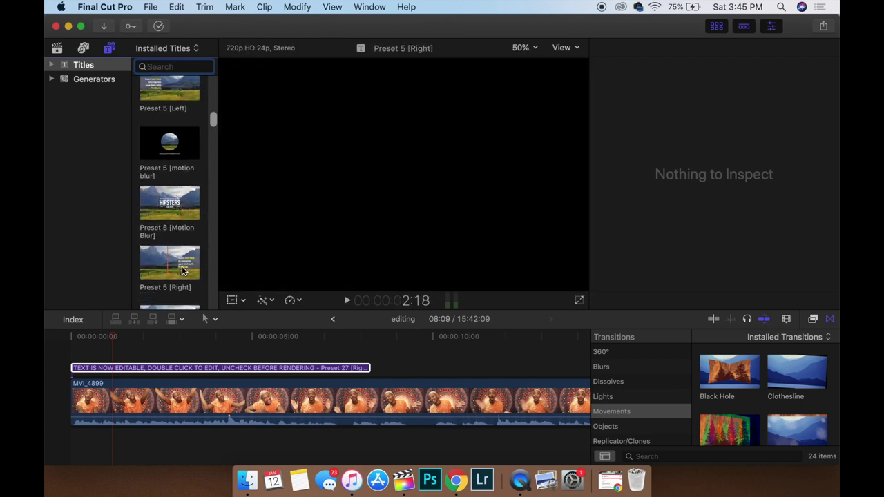
left_click(181, 339)
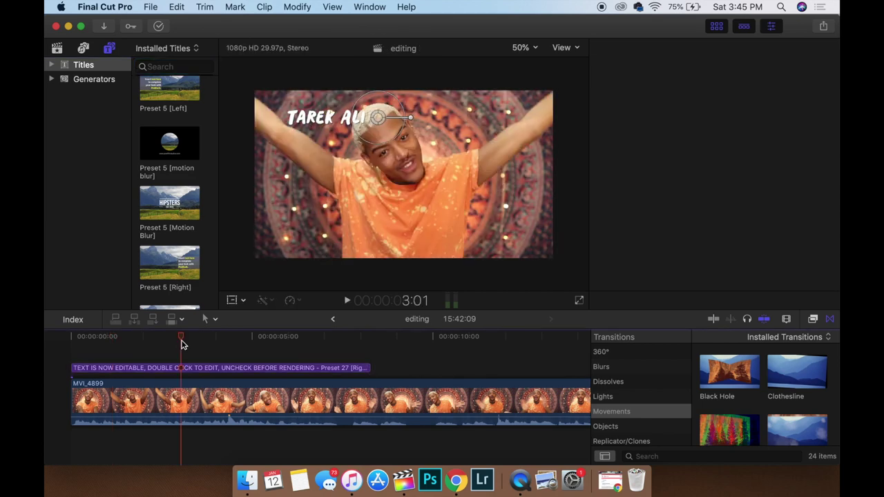
Step: In a new Chrome tab, open the Pixel Film Studios ProTrailer Cartoon product page
left_click(458, 481)
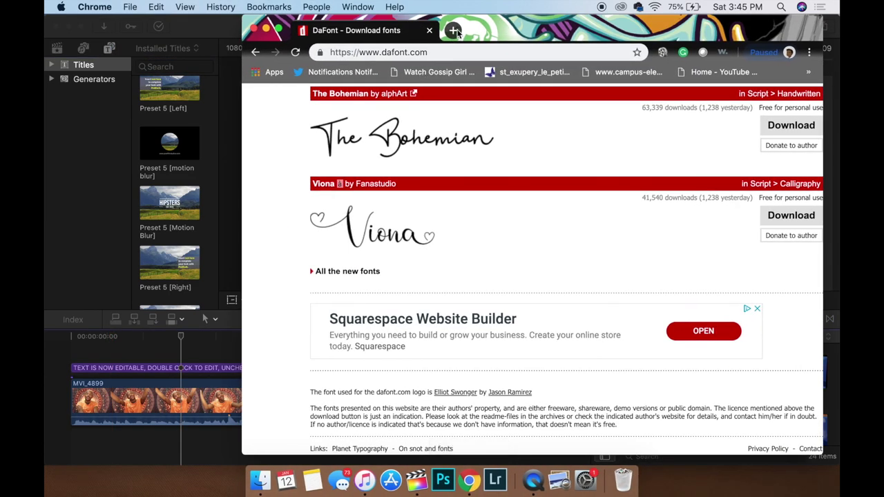
left_click(458, 30)
type("pix")
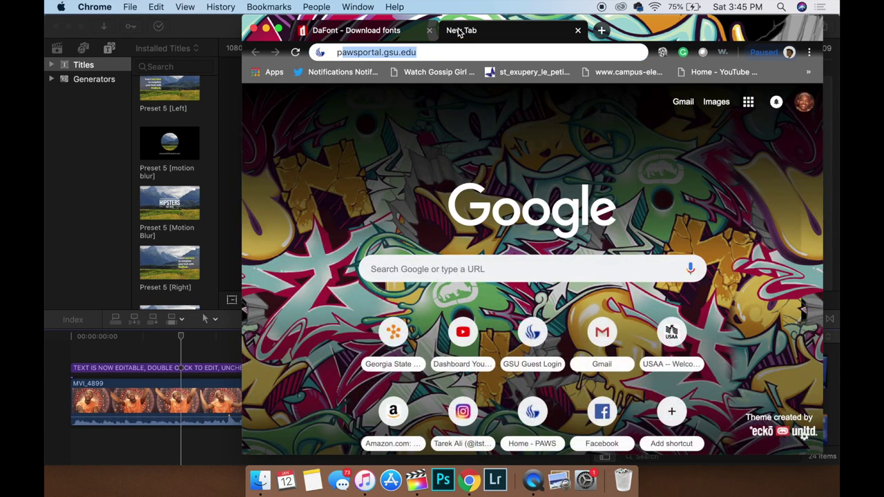
key("Down")
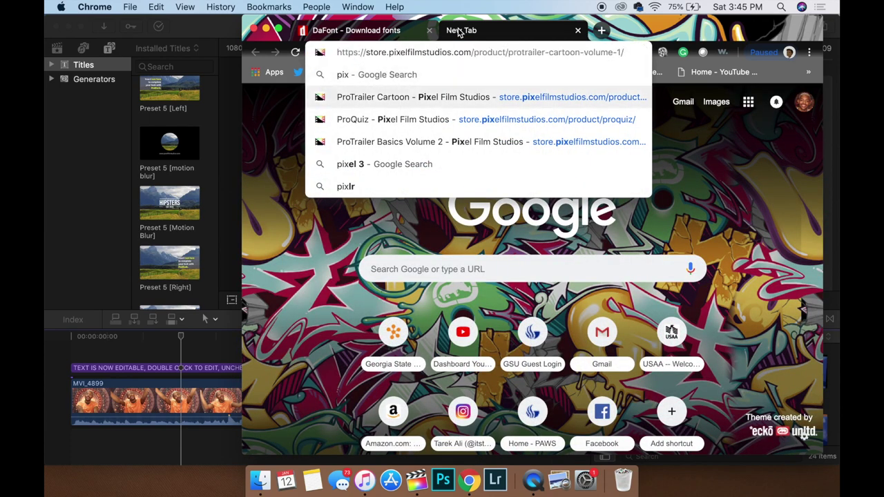
key("Return")
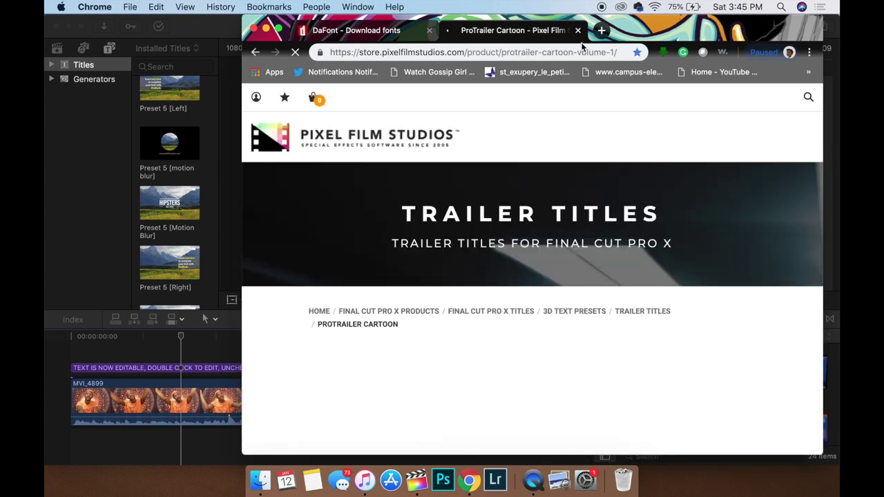
Step: Dismiss the popup and watch the ProTrailer Cartoon trailer with sound, skipping ahead through its scenes
scroll(572, 182, "down", 5)
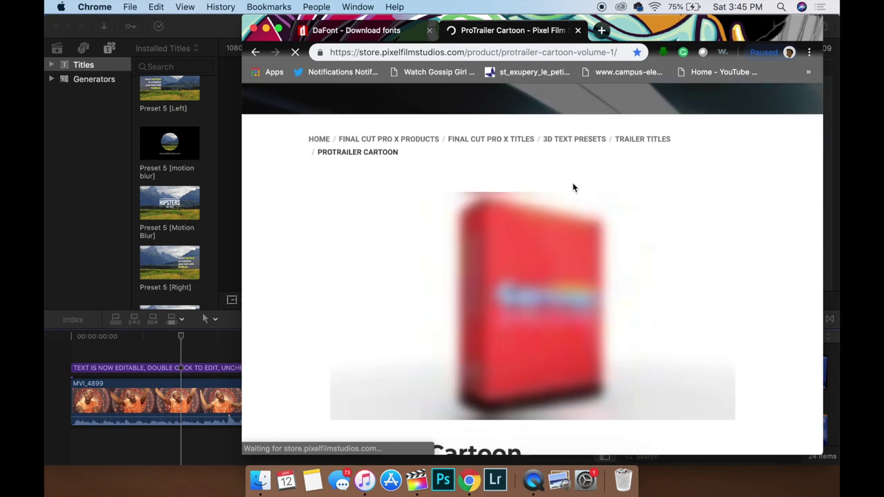
left_click(681, 182)
scroll(682, 181, "up", 1)
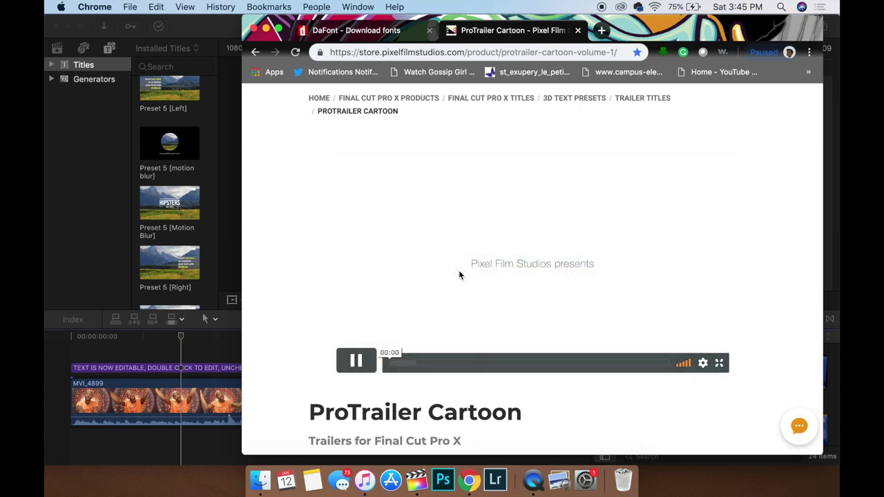
left_click(681, 368)
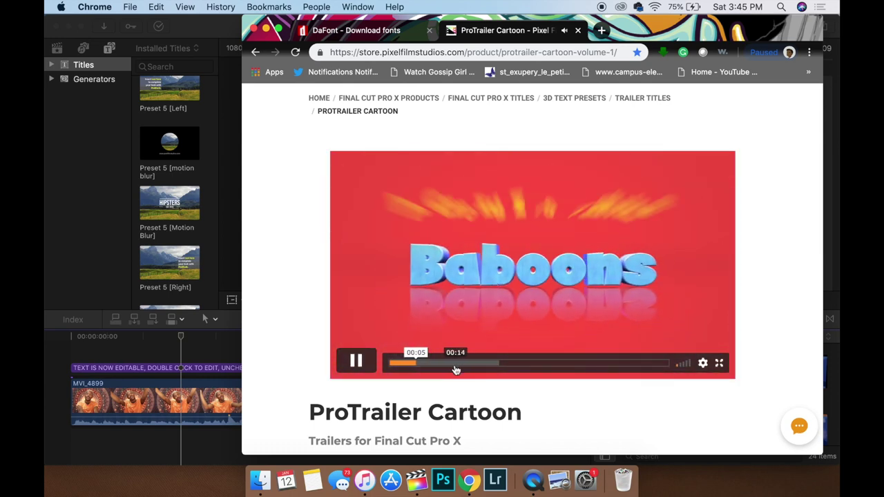
left_click(455, 370)
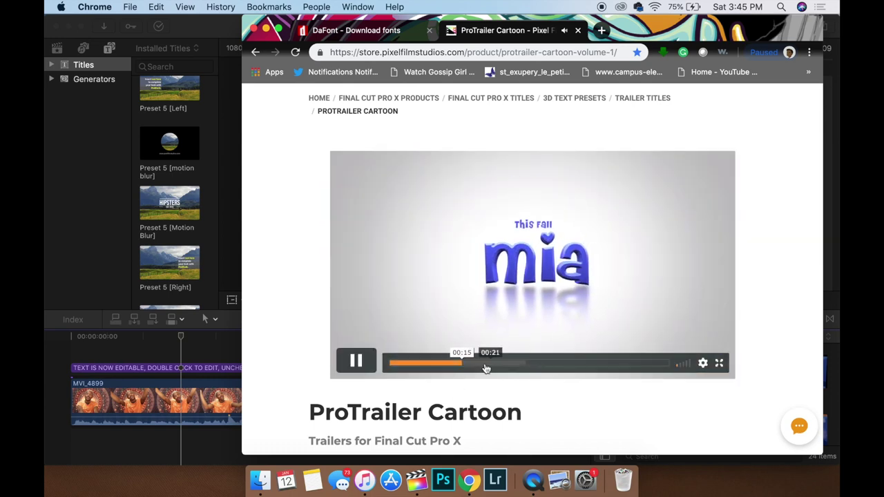
left_click(486, 370)
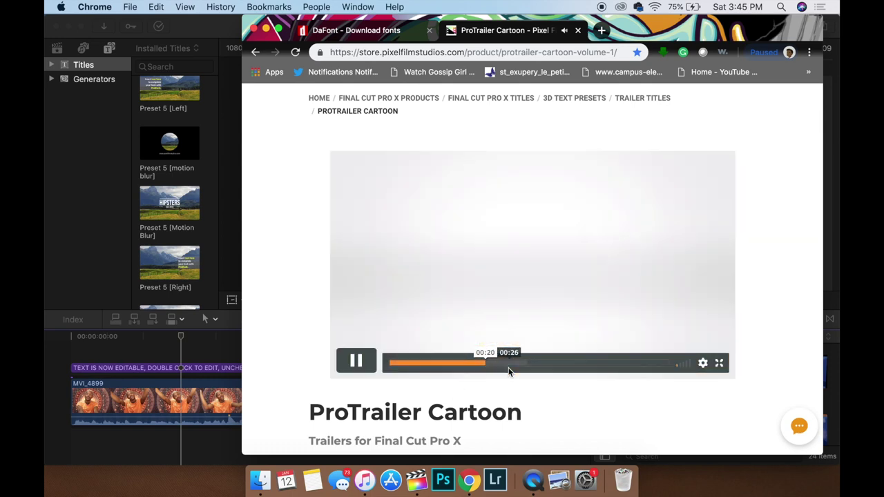
left_click(513, 369)
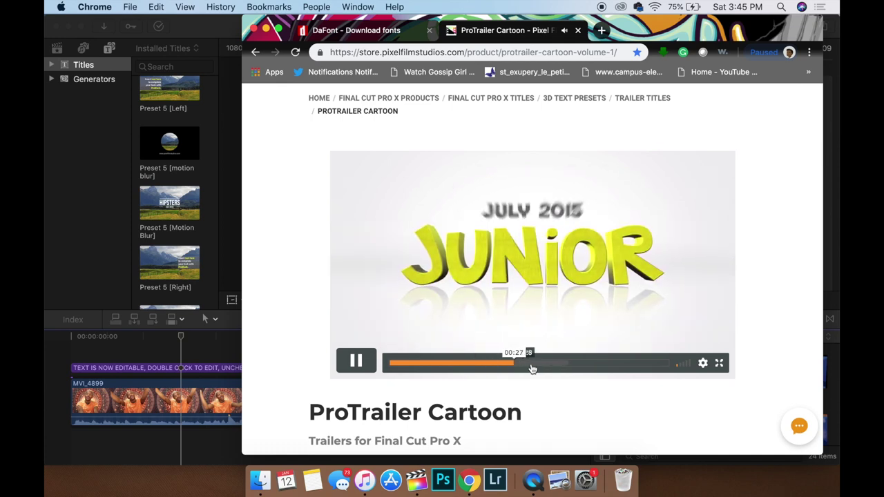
left_click(532, 369)
left_click(550, 368)
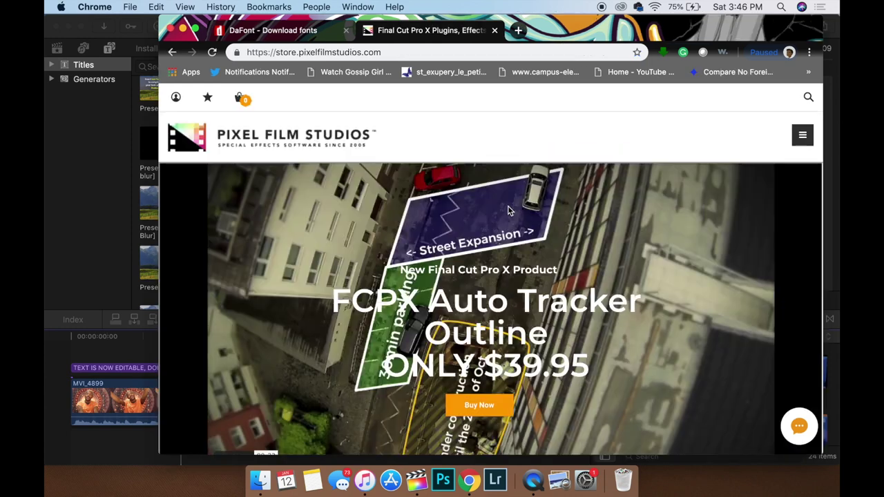
Step: Browse the store's featured Final Cut Pro X plugins, then return to the Final Cut Pro project
scroll(507, 205, "down", 10)
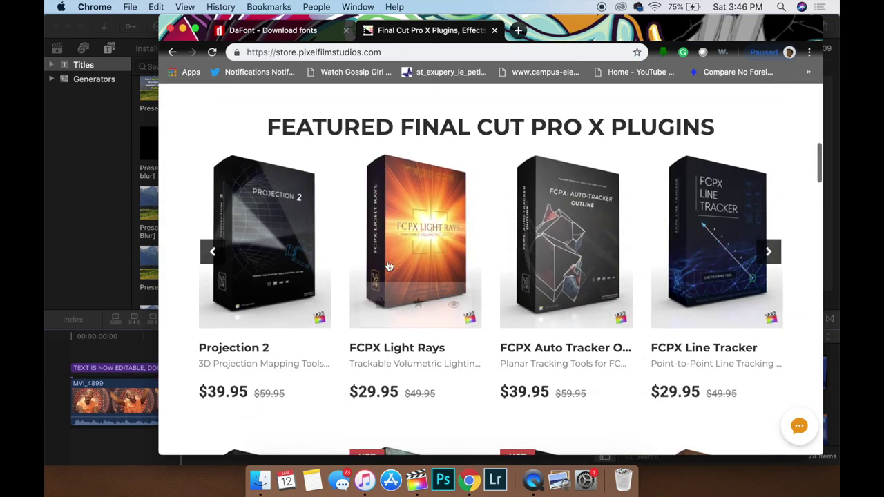
scroll(415, 269, "down", 5)
scroll(564, 286, "down", 8)
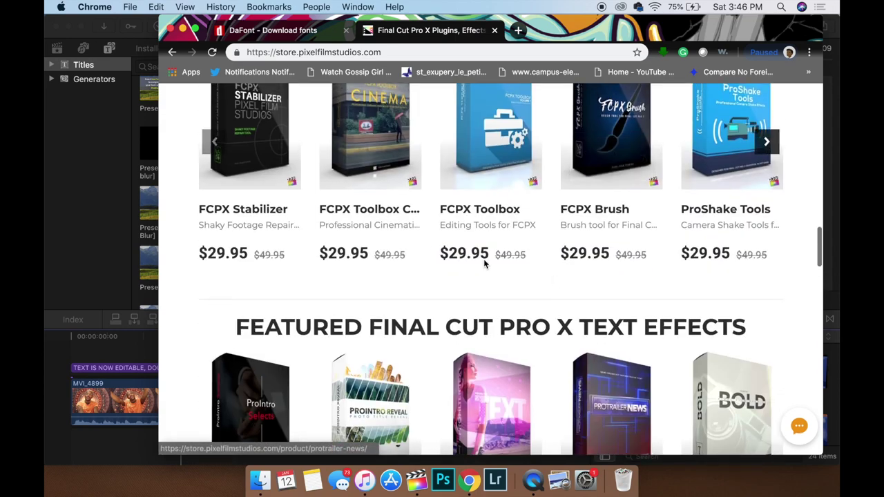
scroll(490, 252, "up", 4)
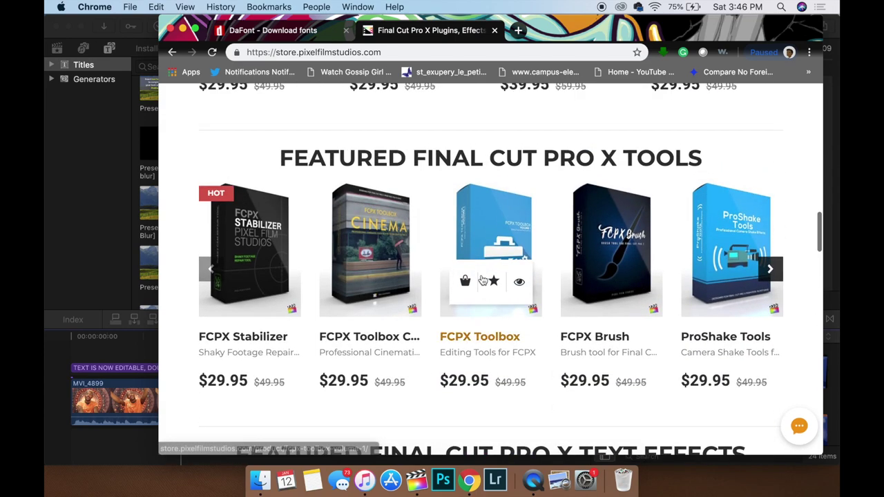
scroll(415, 290, "down", 3)
scroll(485, 340, "down", 4)
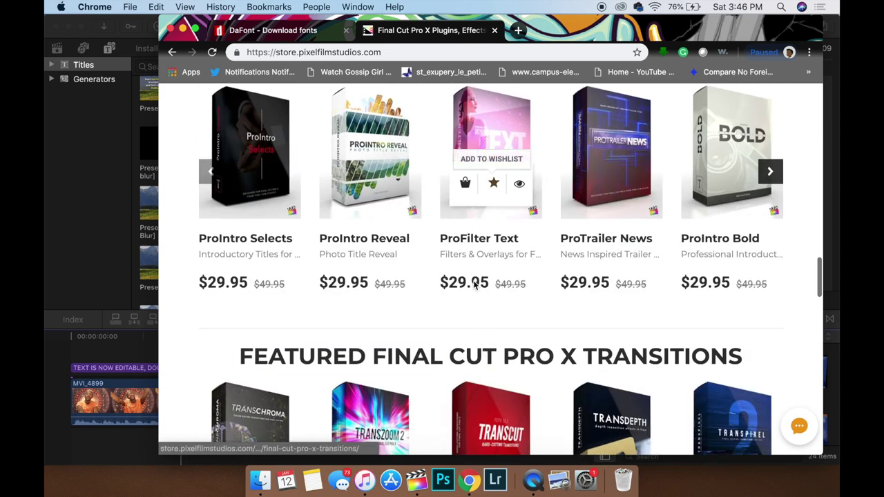
left_click(104, 276)
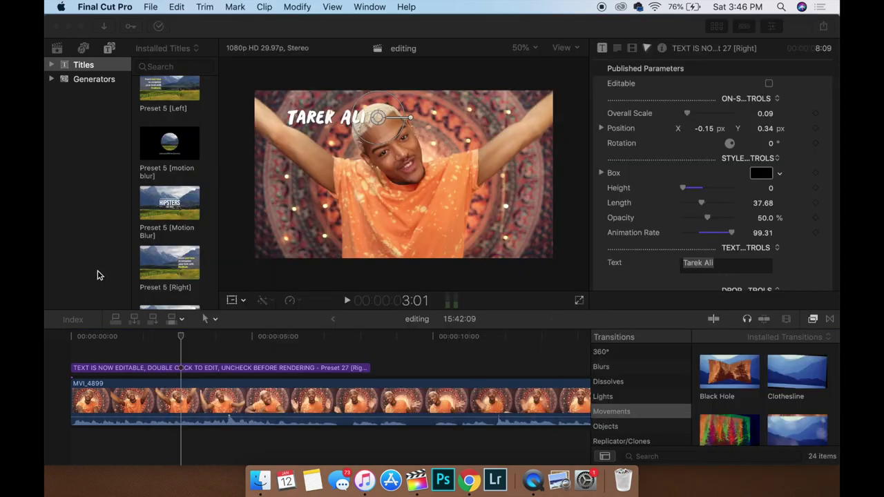
scroll(168, 177, "down", 2)
scroll(179, 157, "up", 1)
scroll(178, 158, "down", 10)
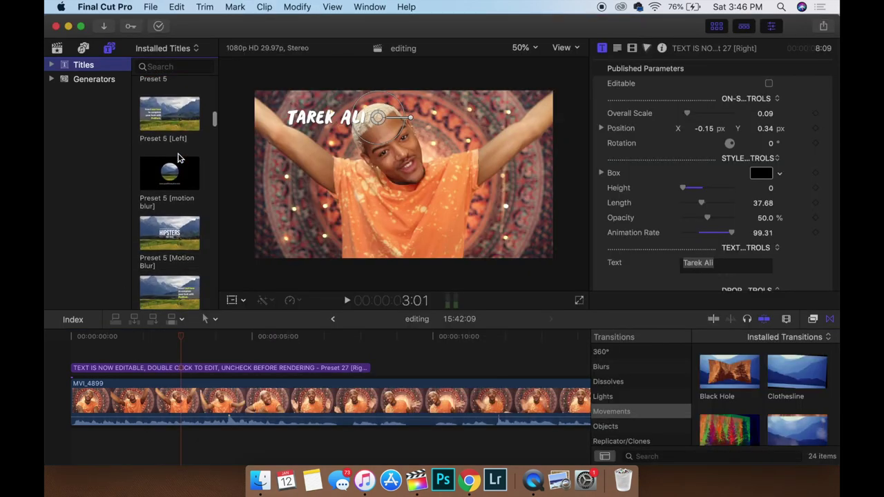
scroll(178, 158, "down", 1)
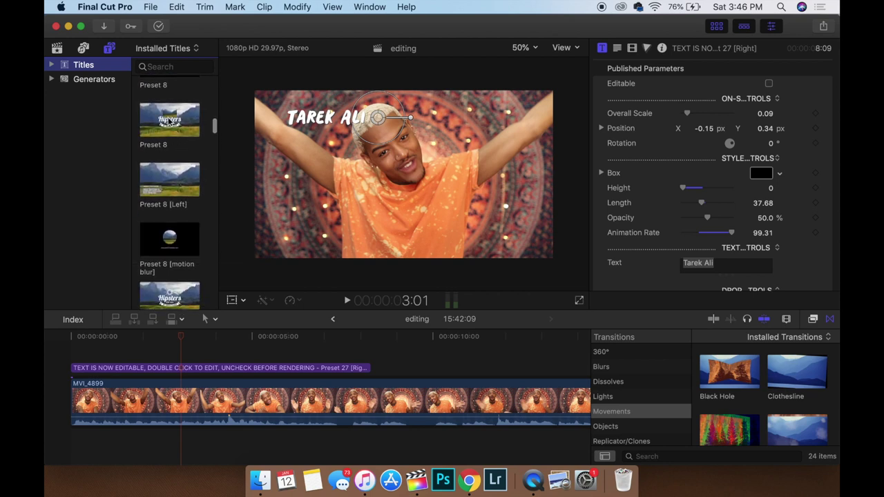
scroll(169, 165, "down", 1)
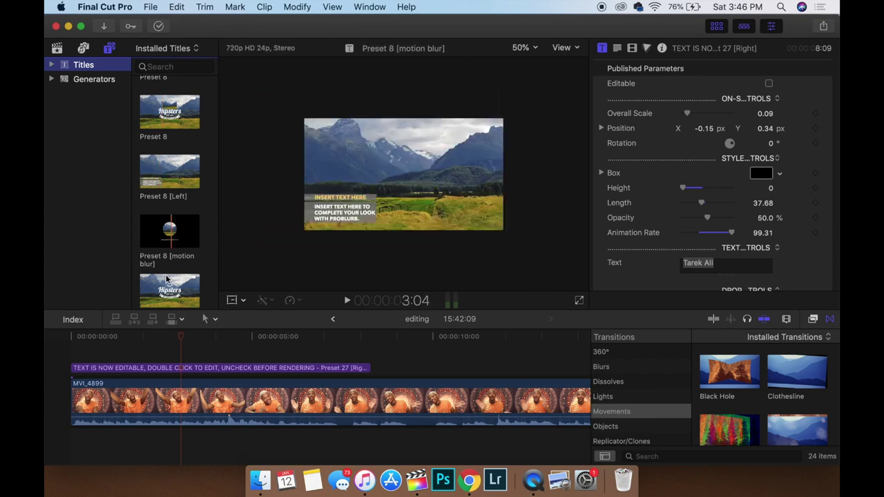
left_click(109, 350)
key("super+Tab")
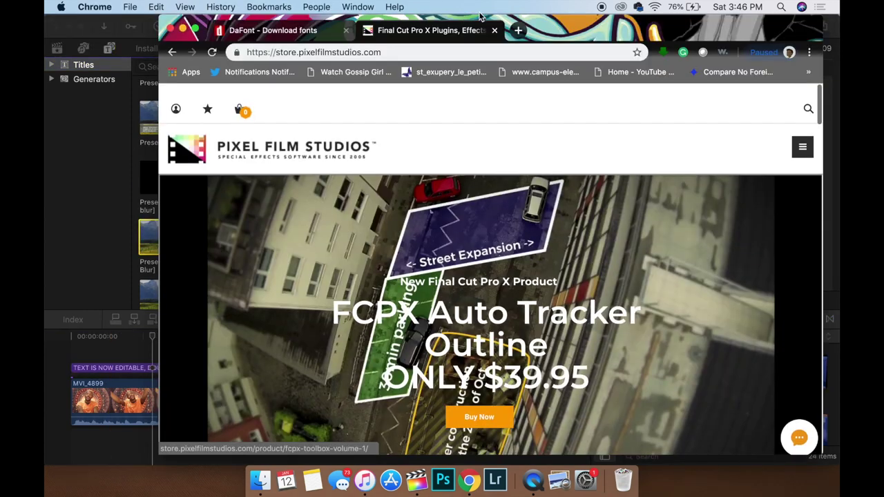
Step: Load productioncrate.com in a new Chrome tab and scroll through its home page
left_click(518, 30)
type("prod")
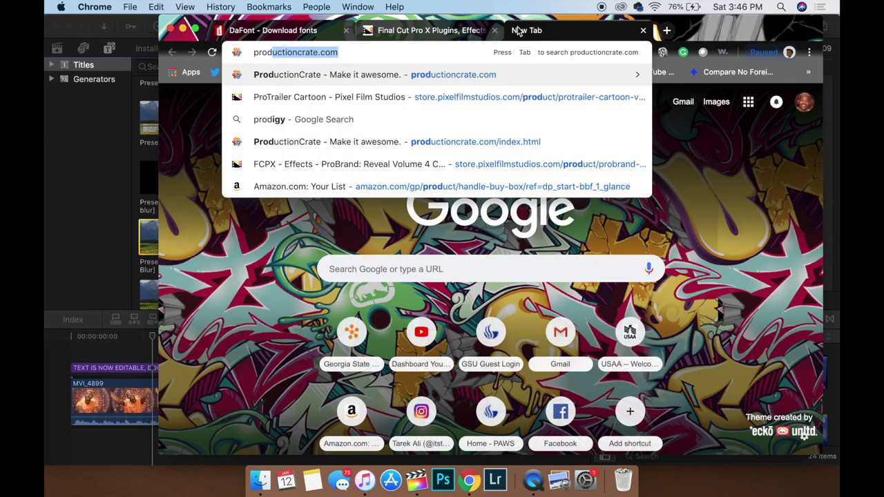
key("Return")
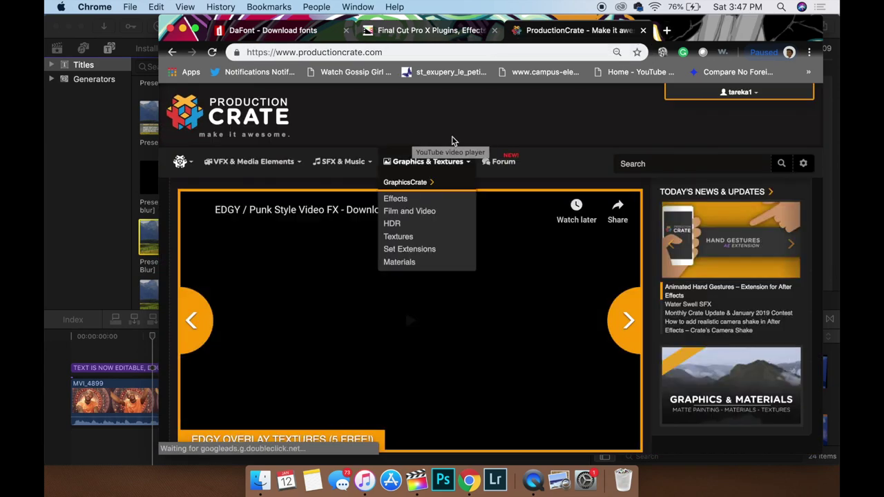
mouse_move(693, 95)
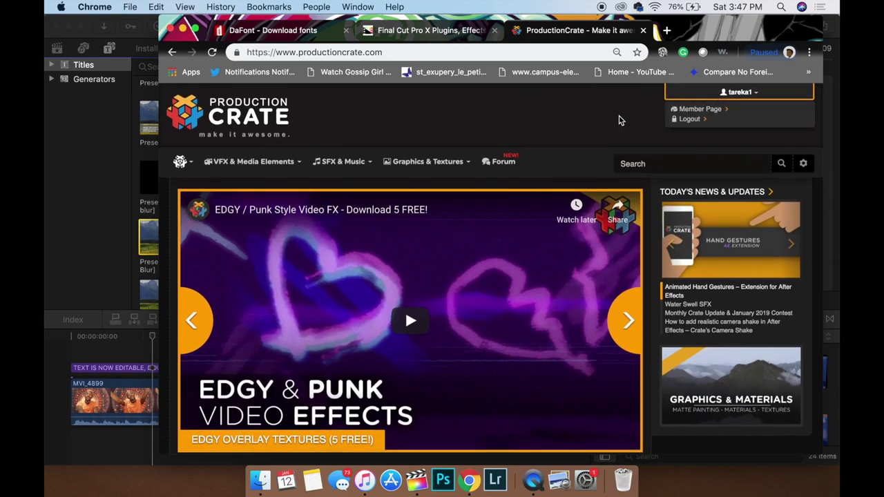
scroll(351, 300, "down", 10)
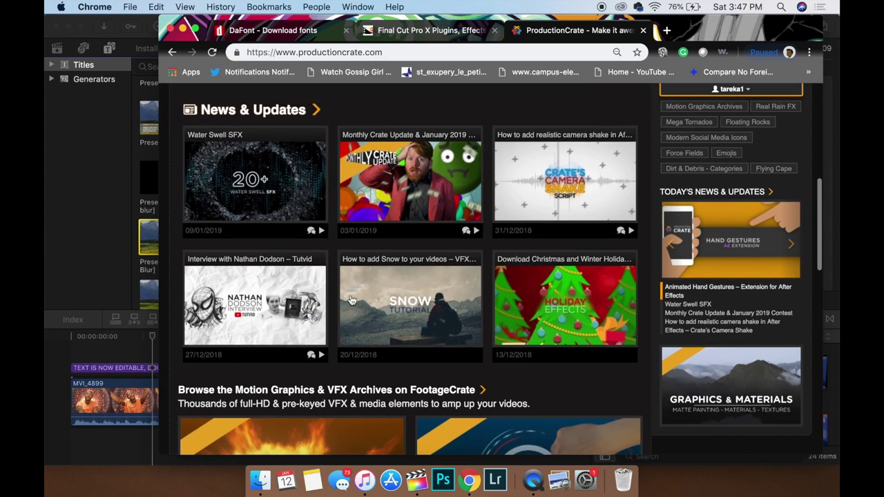
scroll(573, 250, "down", 3)
scroll(574, 250, "down", 1)
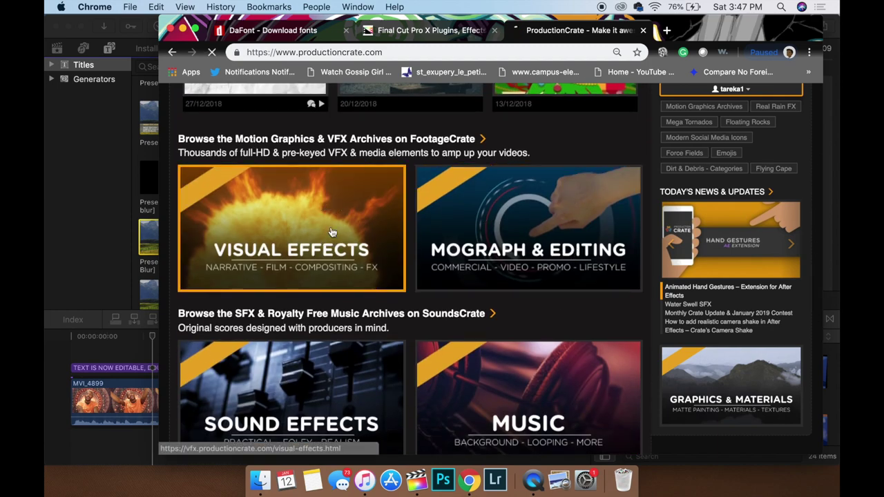
Step: Browse Visual Effects > Magic & Powers down to the Front-Facing Shockwaves effects
left_click(332, 232)
scroll(438, 227, "down", 8)
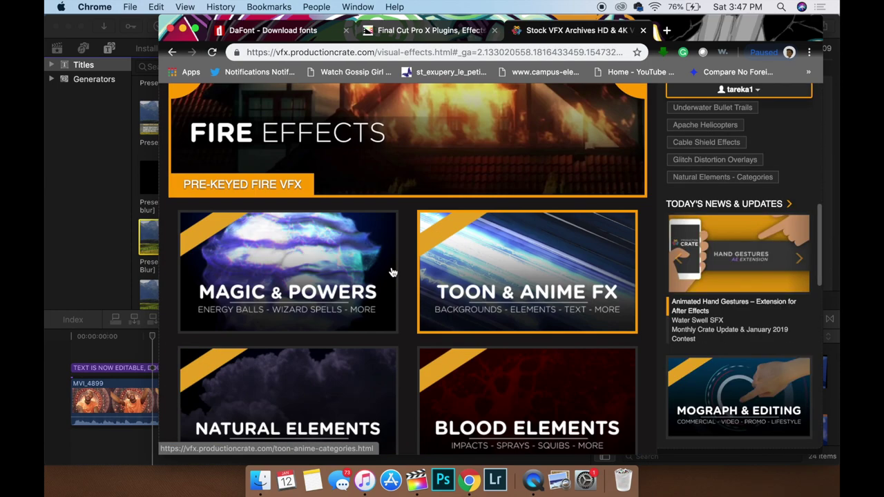
left_click(383, 273)
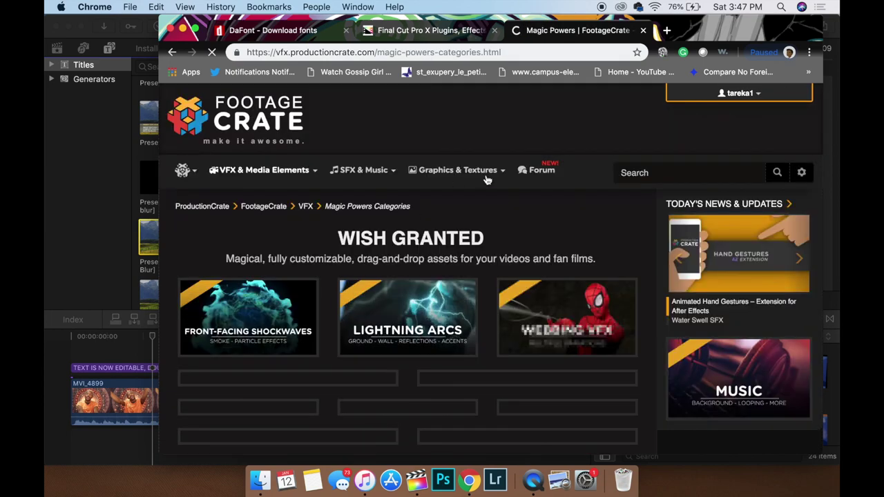
scroll(493, 212, "down", 8)
scroll(449, 216, "up", 8)
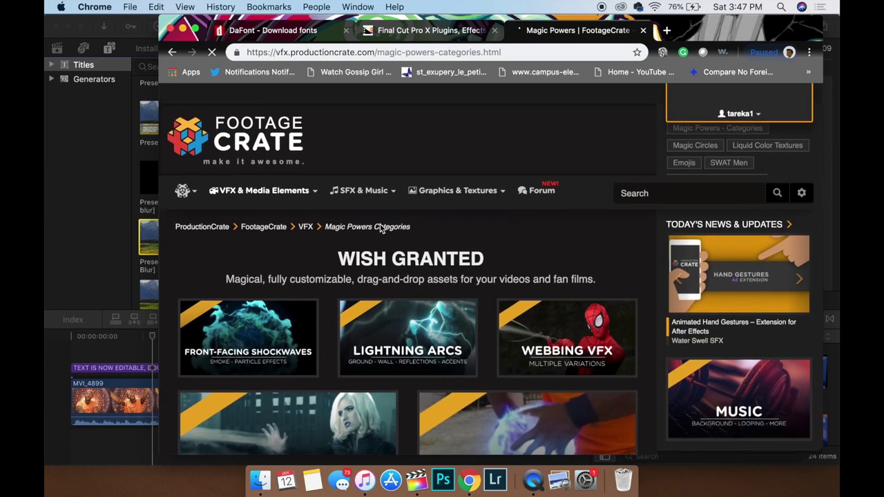
left_click(263, 318)
scroll(434, 237, "down", 5)
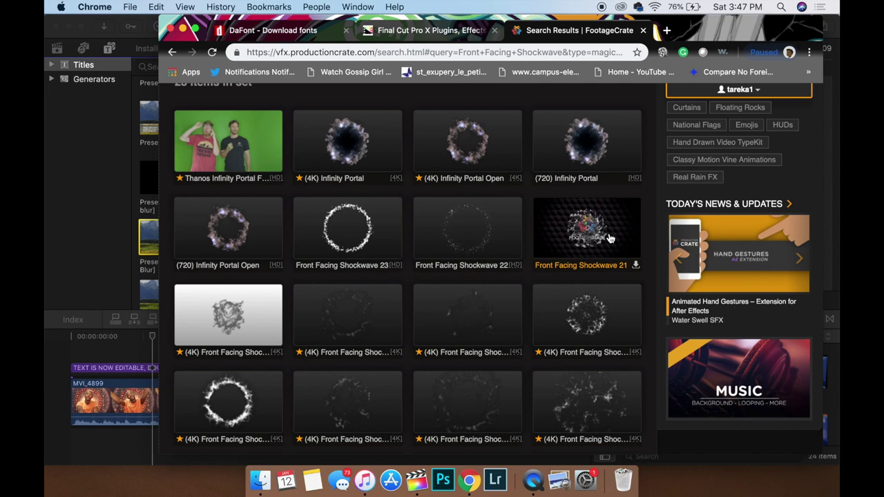
Step: Go back, reopen the Visual Effects archive, and return to the Final Cut Pro project
key("super+Left")
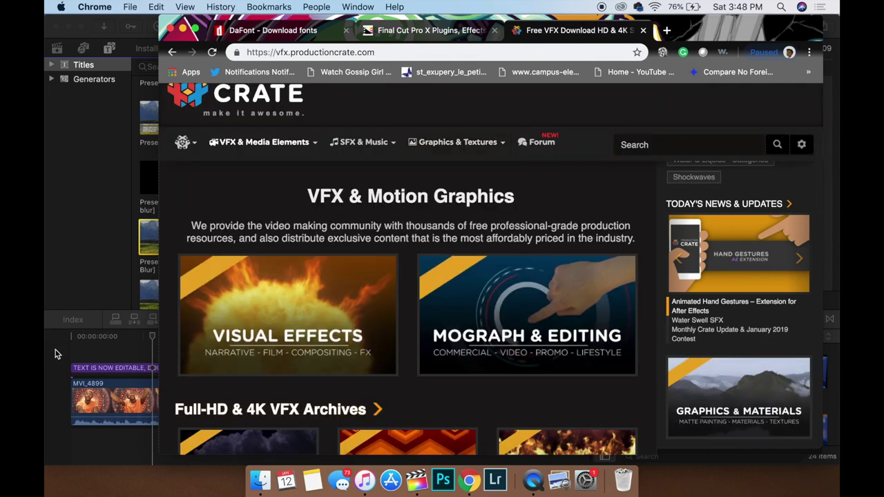
left_click(261, 323)
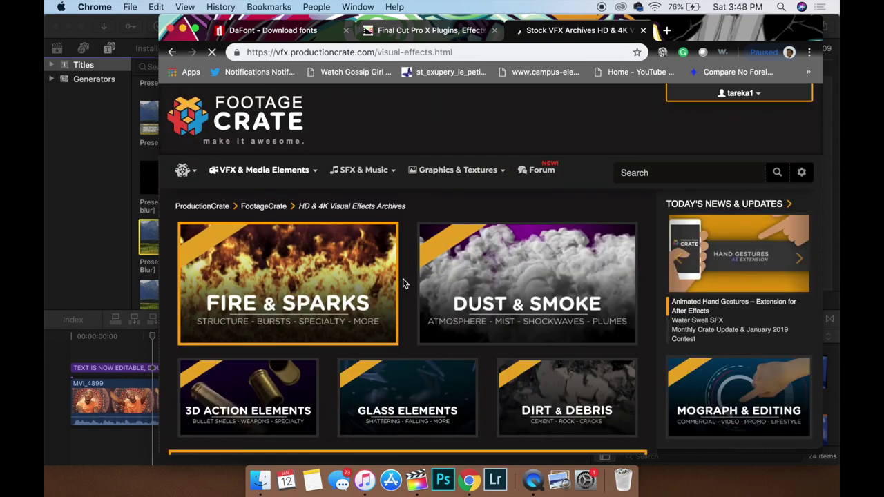
scroll(377, 335, "down", 6)
left_click(88, 385)
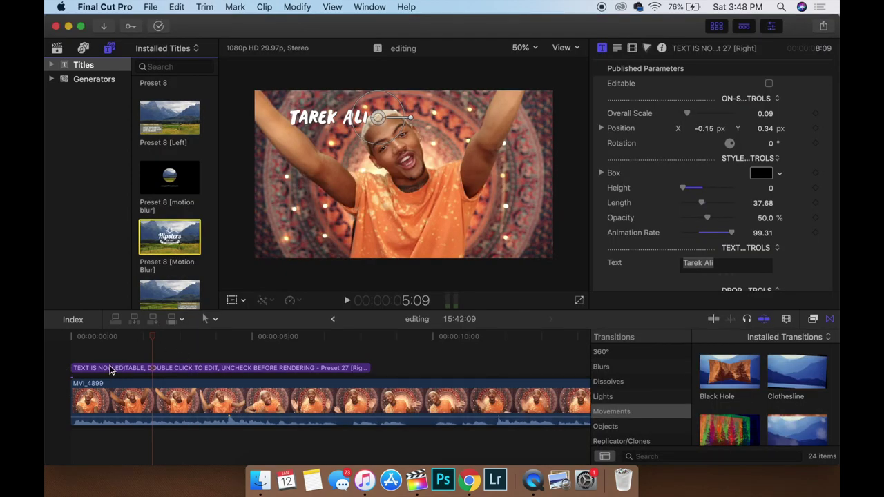
left_click(67, 357)
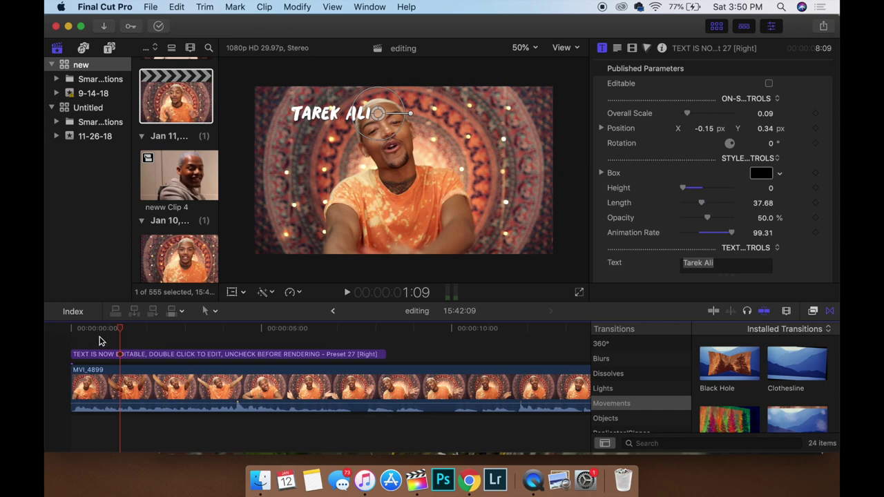
left_click(97, 339)
scroll(158, 339, "right", 2)
scroll(158, 339, "left", 2)
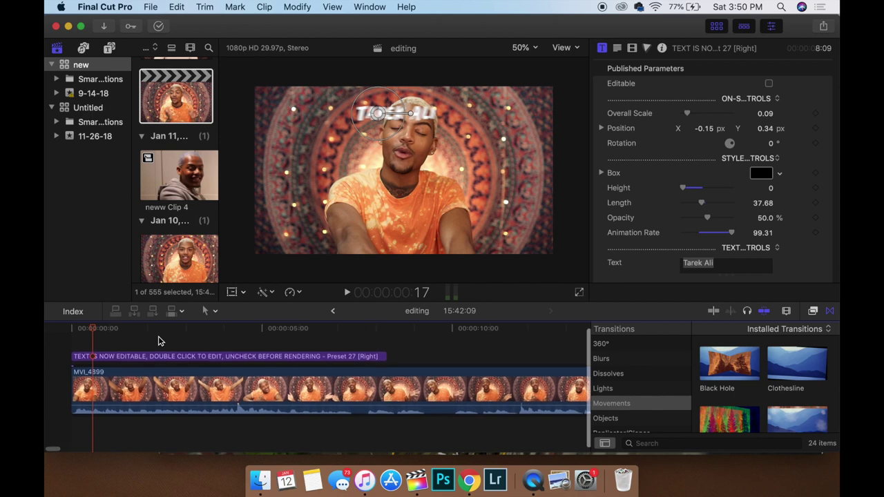
left_click(69, 331)
scroll(174, 345, "right", 1)
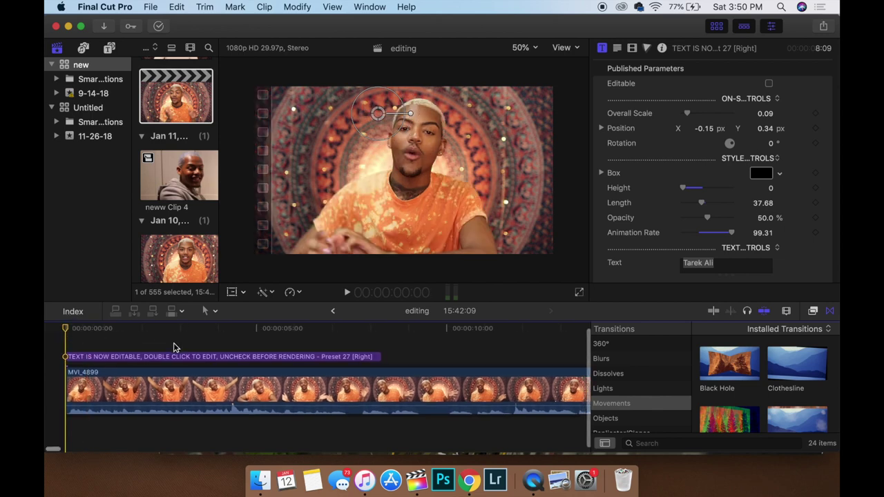
scroll(324, 351, "right", 10)
left_click(324, 351)
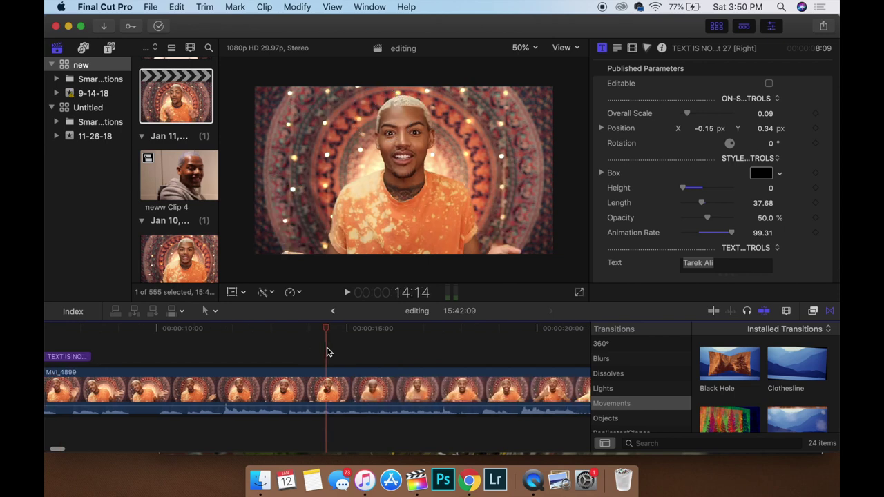
scroll(327, 351, "right", 12)
scroll(328, 352, "right", 7)
left_click(328, 352)
scroll(328, 352, "left", 1)
scroll(327, 352, "left", 20)
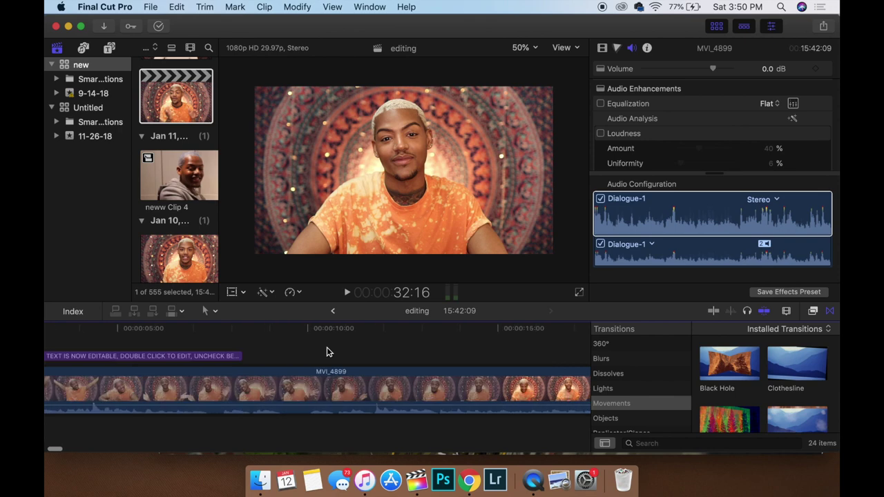
left_click(65, 336)
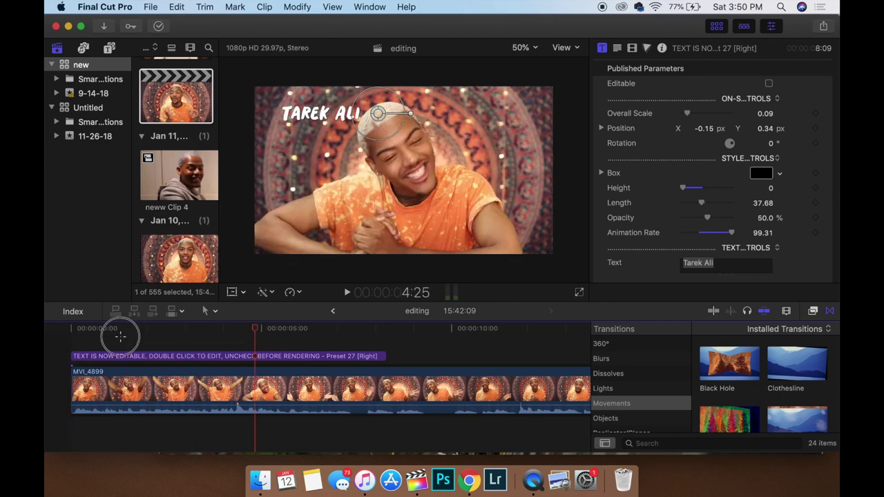
left_click(45, 335)
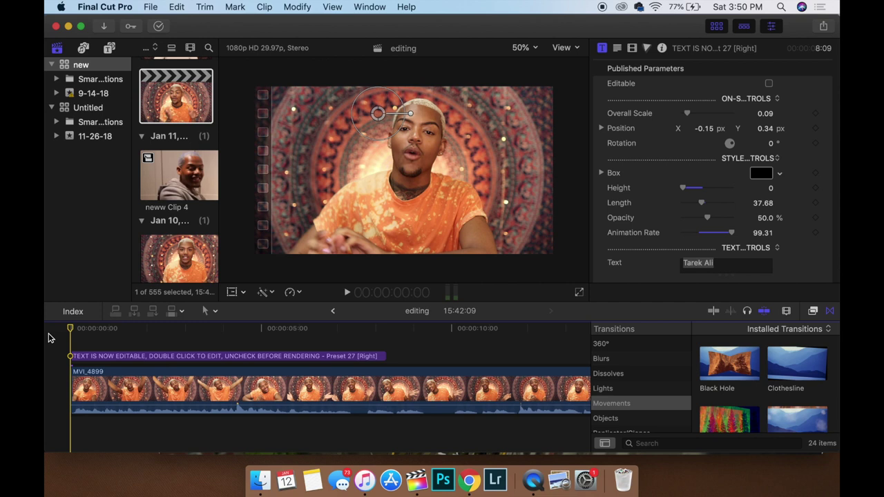
key("space")
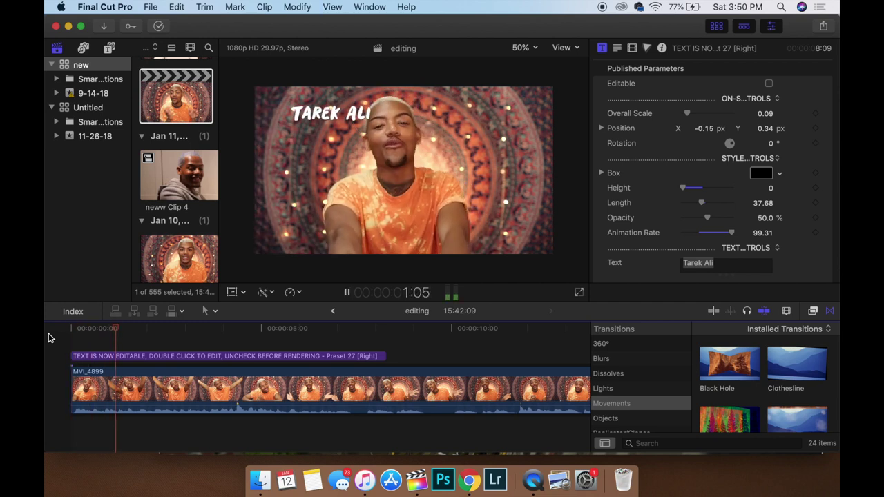
key("space")
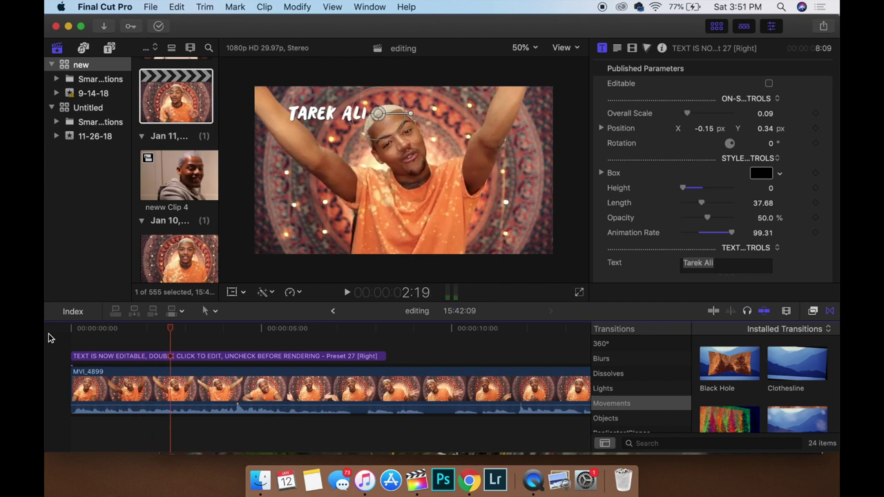
Step: Blade the MVI_4899 clip at 2:19 and play on to 5:17
left_click(166, 387)
key("super+b")
left_click(210, 312)
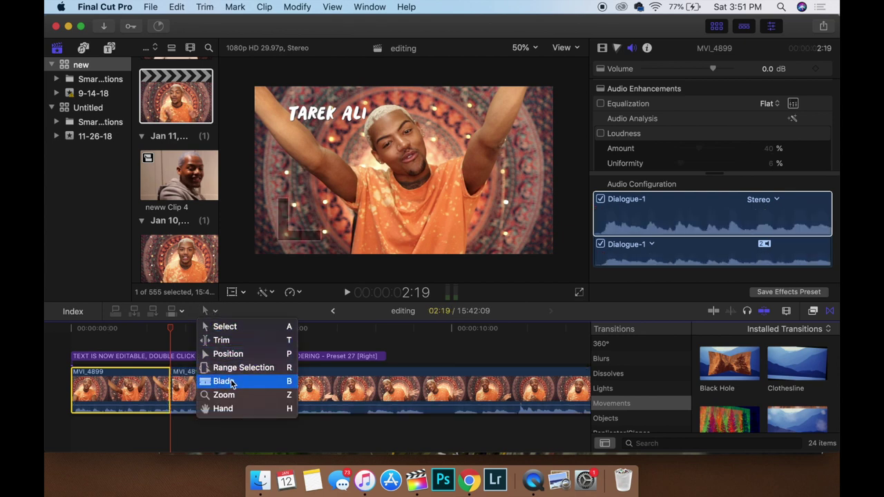
left_click(170, 393)
left_click(170, 343)
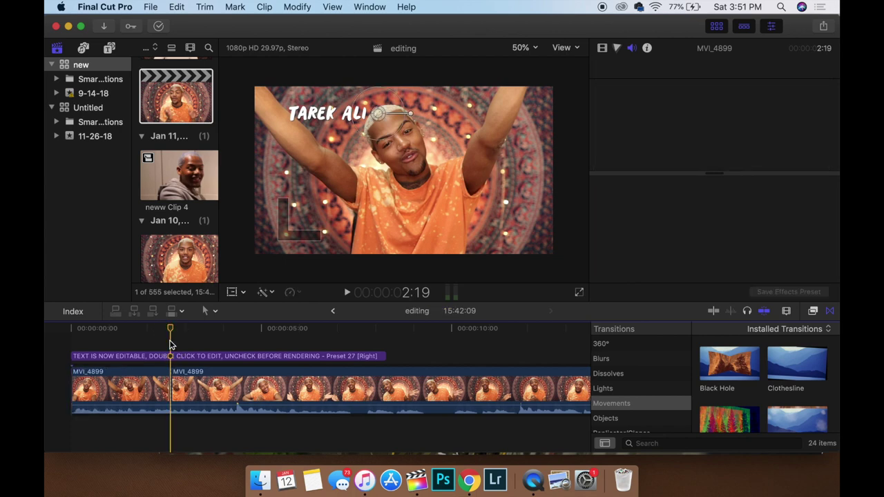
key("space")
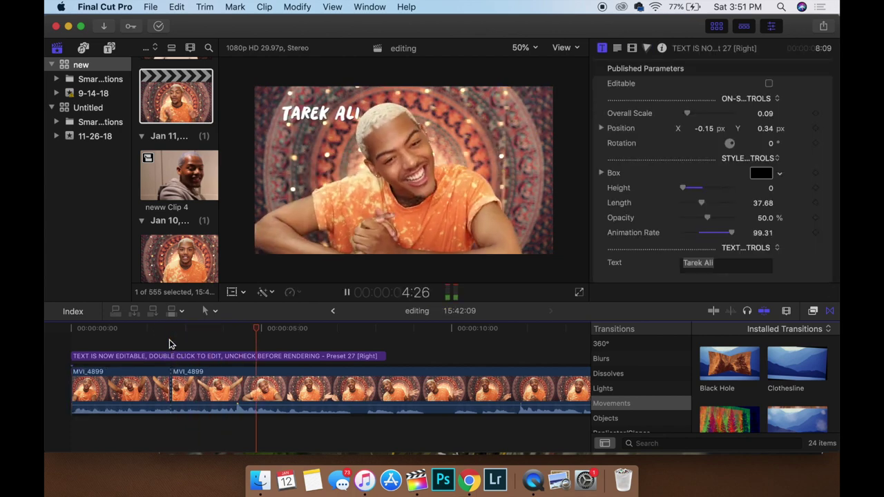
key("space")
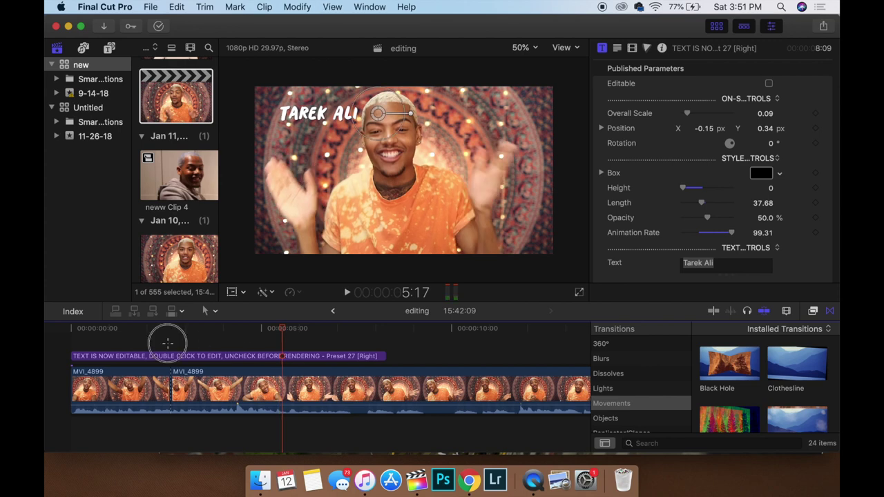
Step: Play from about 2 seconds and cut MVI_4899 again near 3:20, splitting it into three
left_click(147, 345)
key("space")
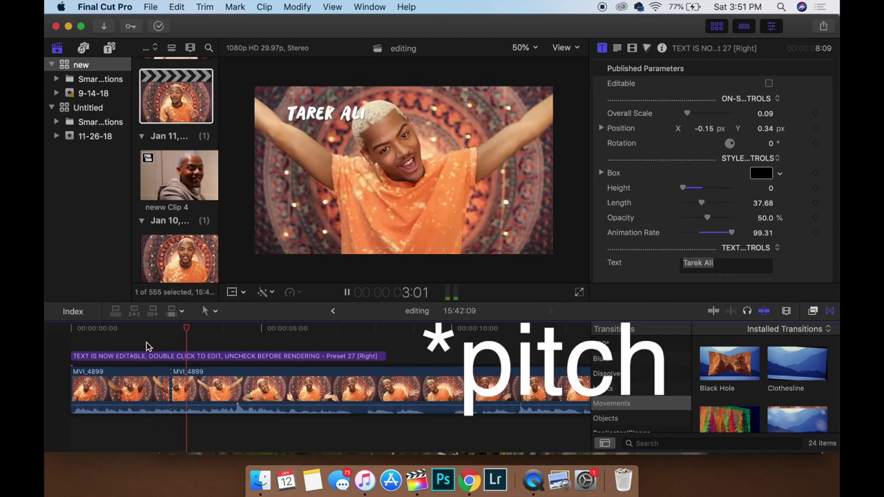
key("space")
key("super+b")
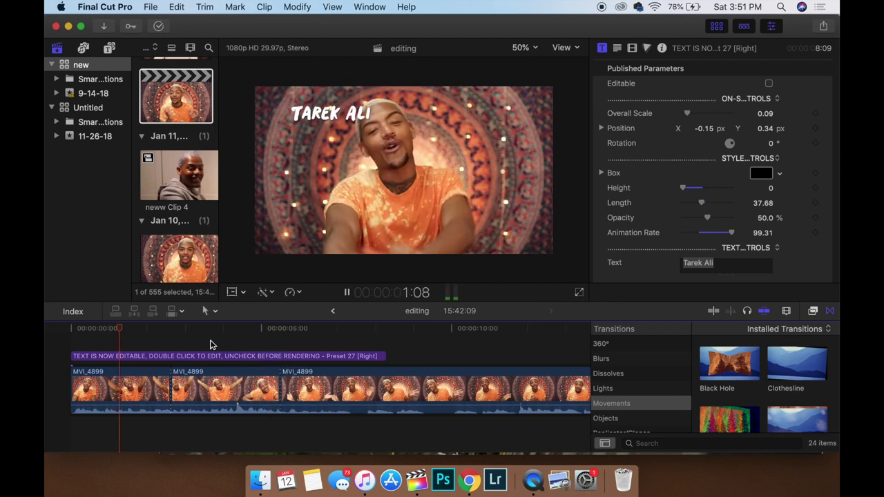
left_click(211, 344)
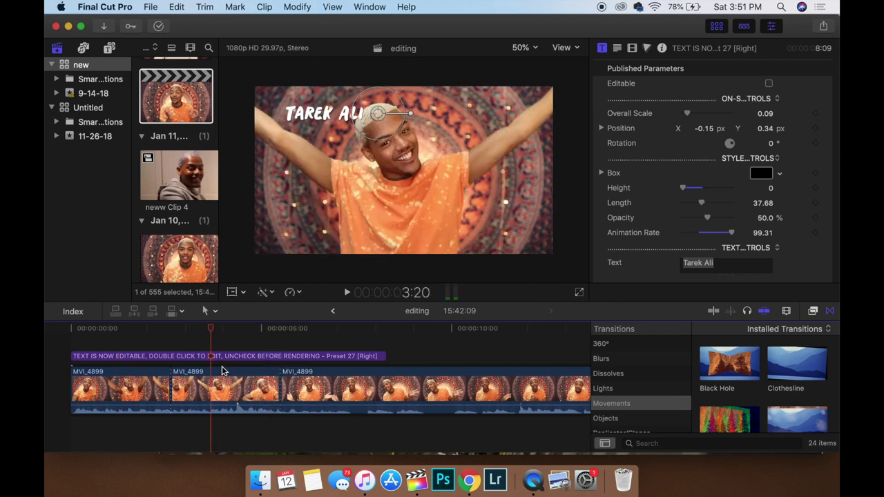
Step: Enable Transform on the middle segment, zoom it to 101%, and play the edit from the start
left_click(222, 387)
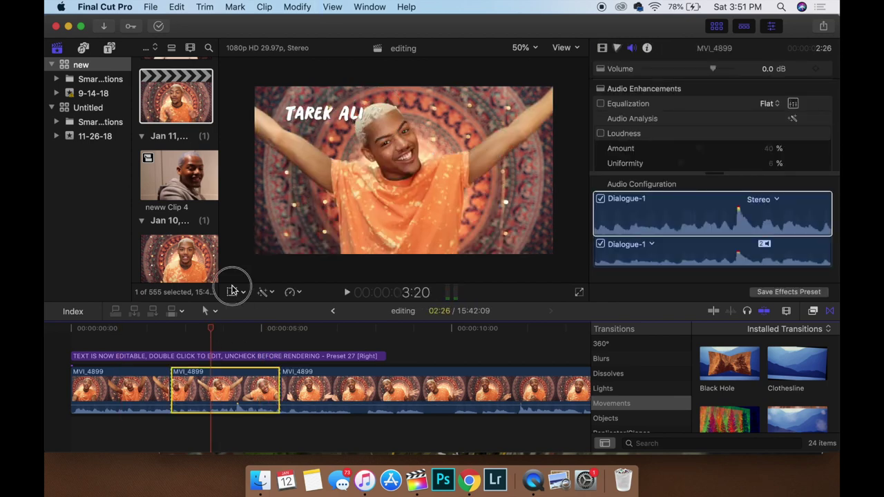
left_click(232, 292)
left_click_drag(554, 253, 569, 267)
left_click(127, 356)
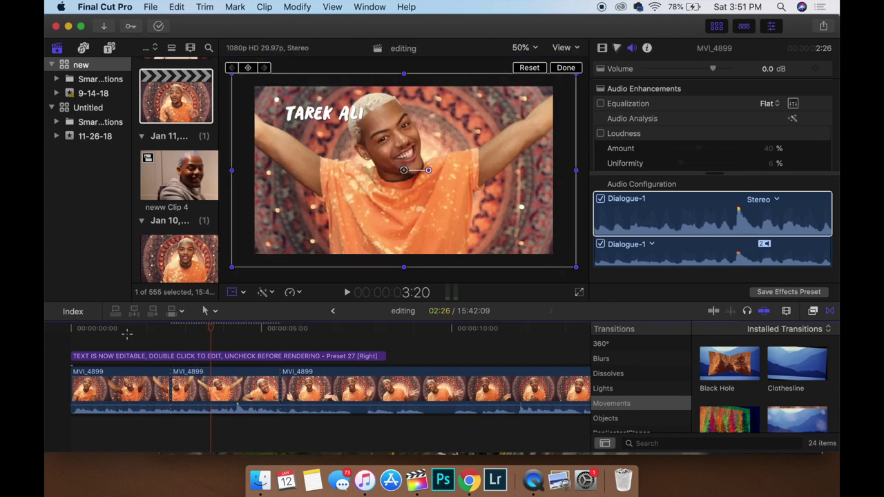
left_click(60, 331)
key("space")
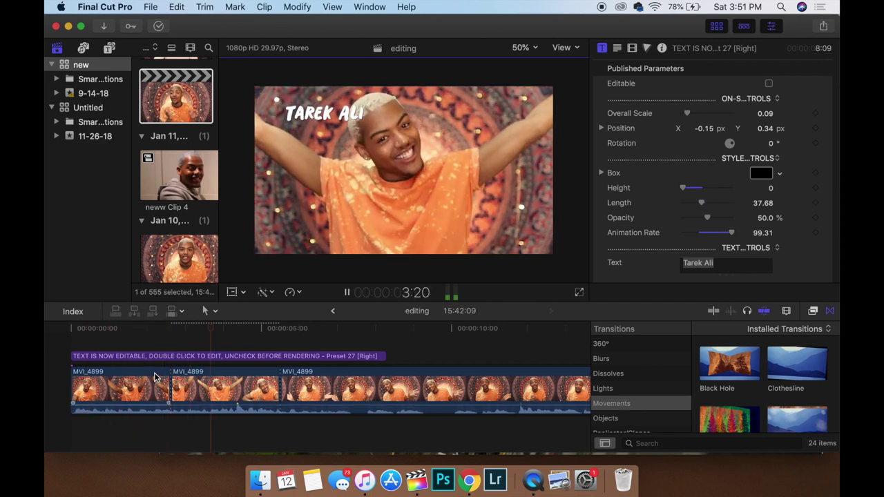
scroll(166, 375, "right", 3)
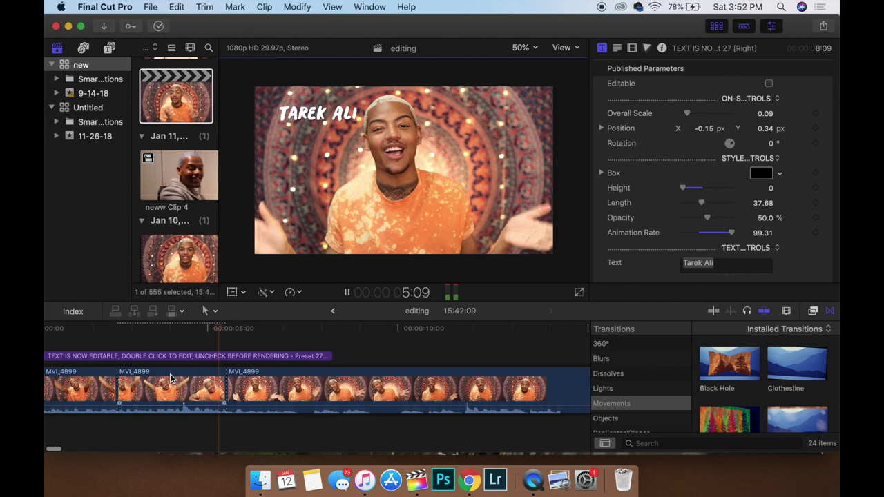
key("space")
scroll(271, 368, "left", 3)
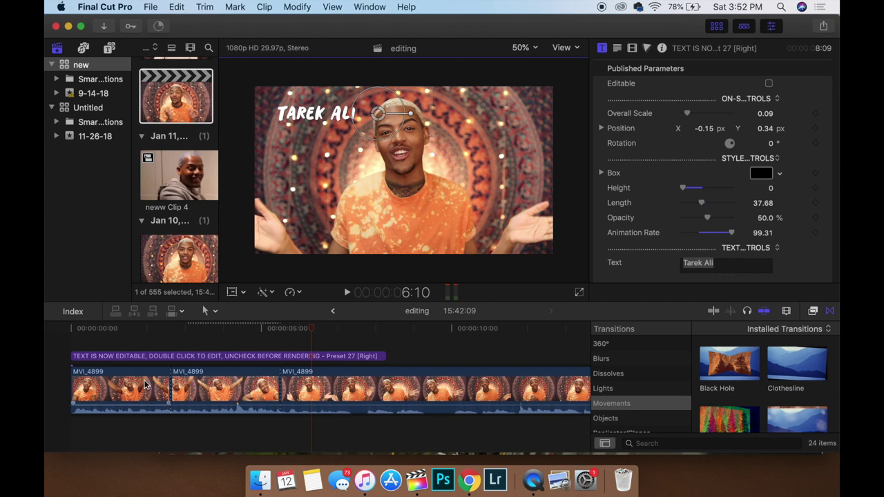
scroll(456, 339, "right", 3)
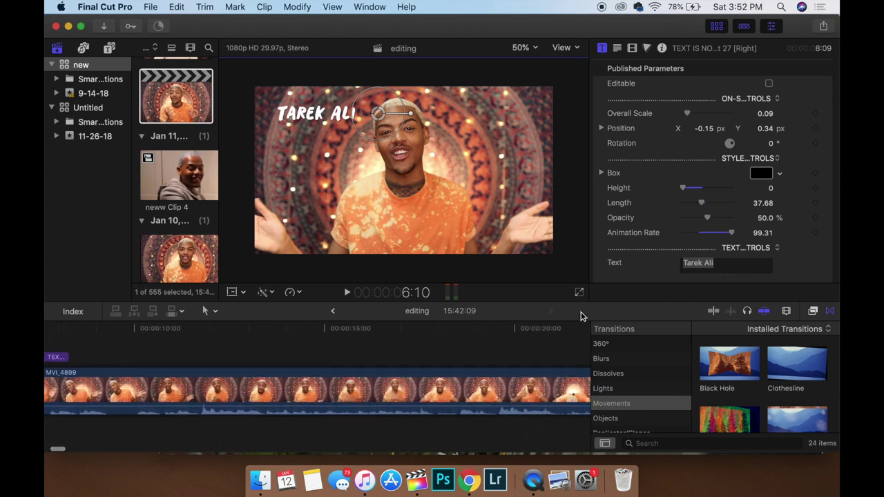
scroll(415, 362, "left", 3)
Step: Scale the middle MVI_4899 segment up to about 116% and nudge it slightly left
left_click(278, 340)
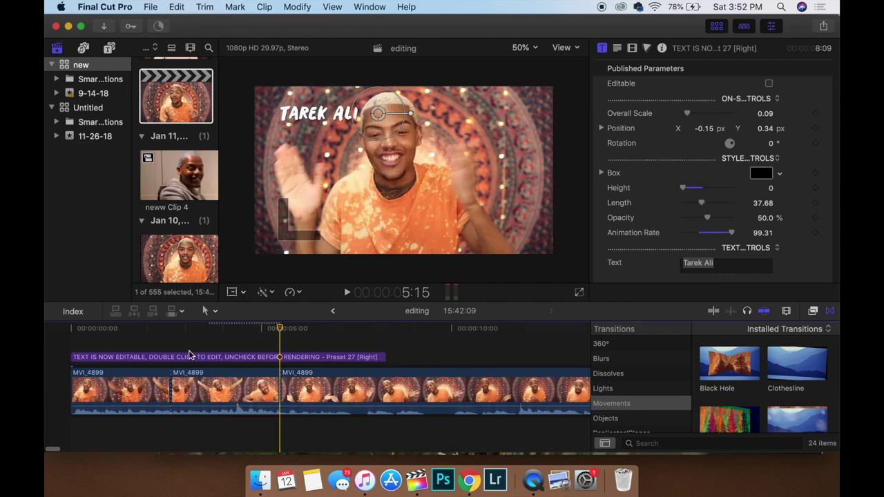
left_click(76, 344)
left_click(172, 343)
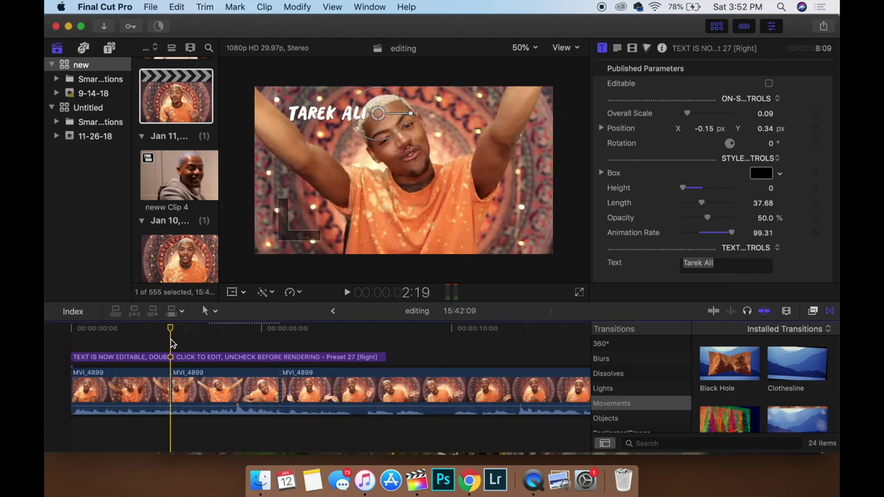
left_click(235, 393)
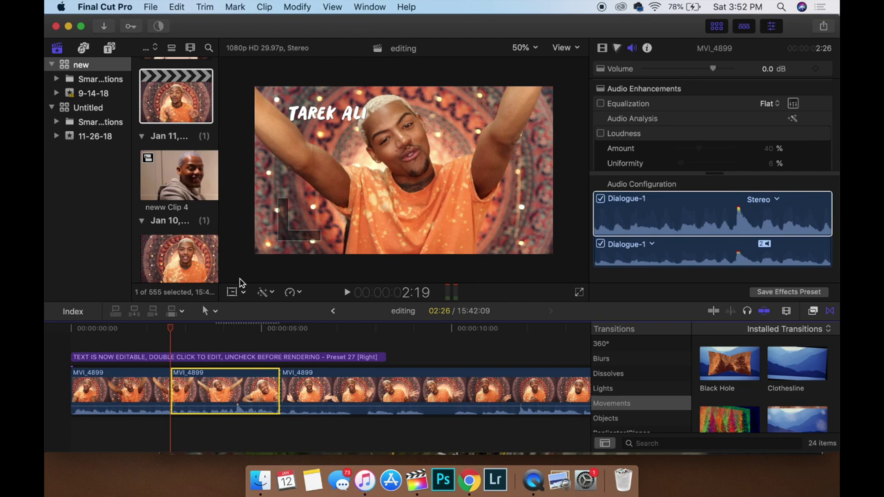
left_click_drag(576, 266, 529, 215)
left_click_drag(552, 180, 547, 180)
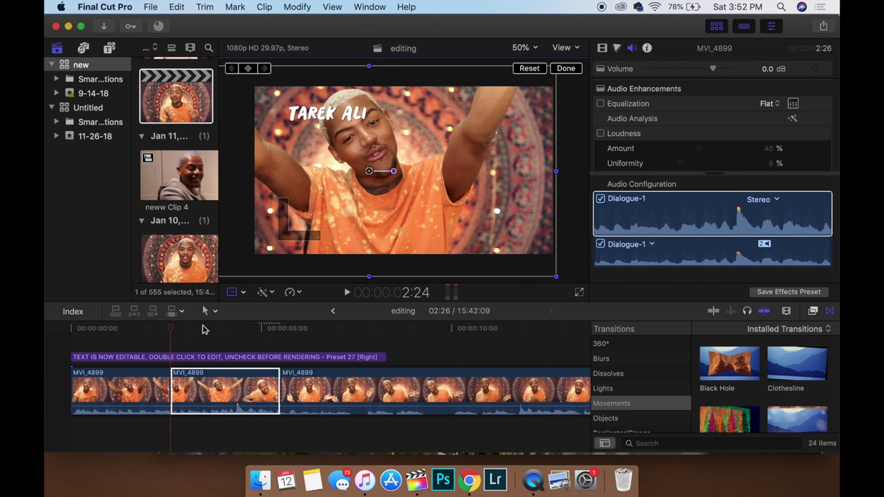
Step: Add a starting position keyframe to the zoomed middle clip
left_click(173, 330)
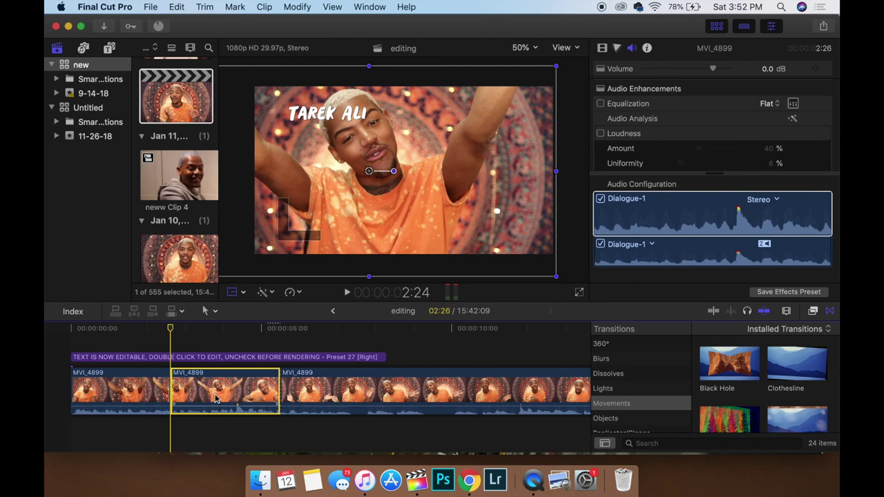
left_click(313, 174)
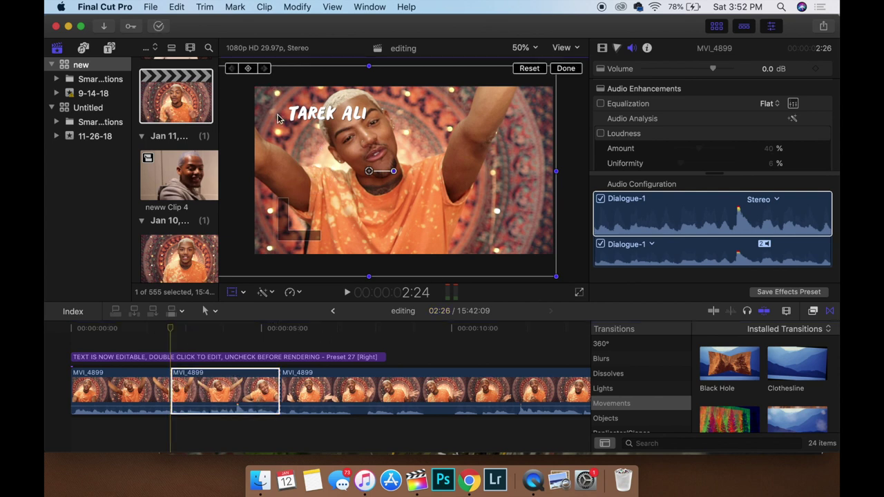
left_click(249, 71)
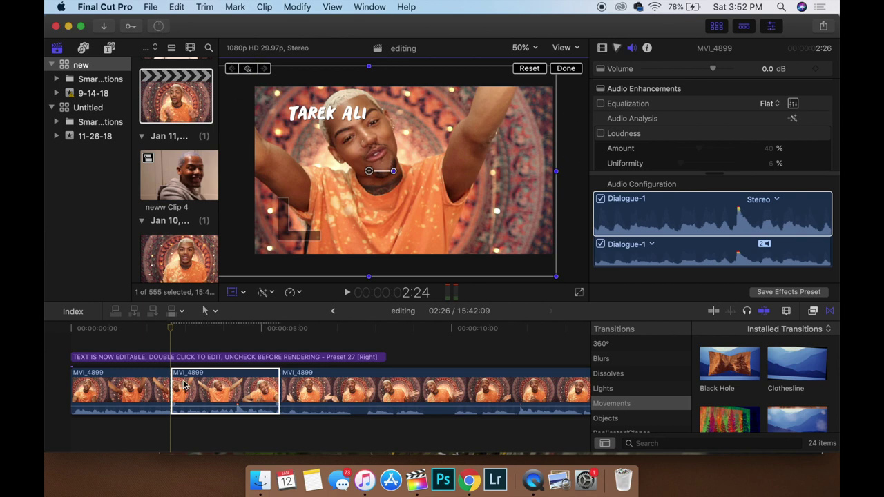
Step: Near the clip's end, drag the frame right and up to about X 231 px, Y 7 px
left_click(172, 331)
left_click_drag(172, 332, 272, 340)
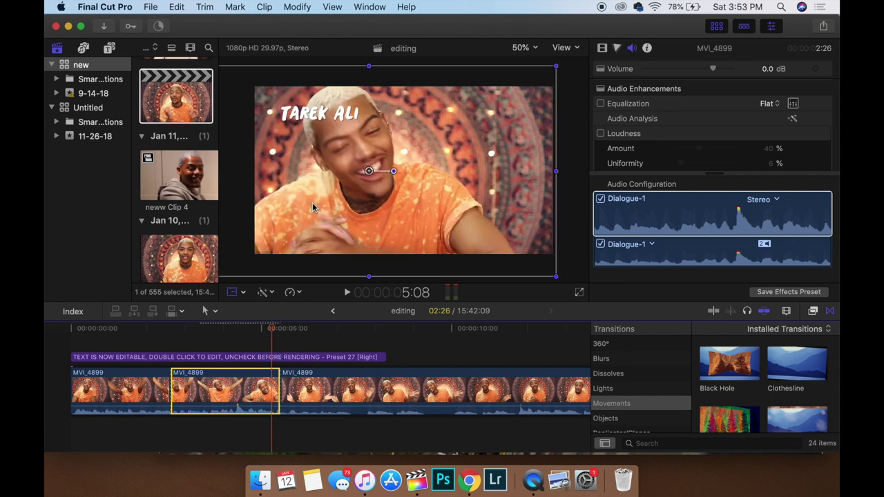
left_click_drag(313, 202, 316, 205)
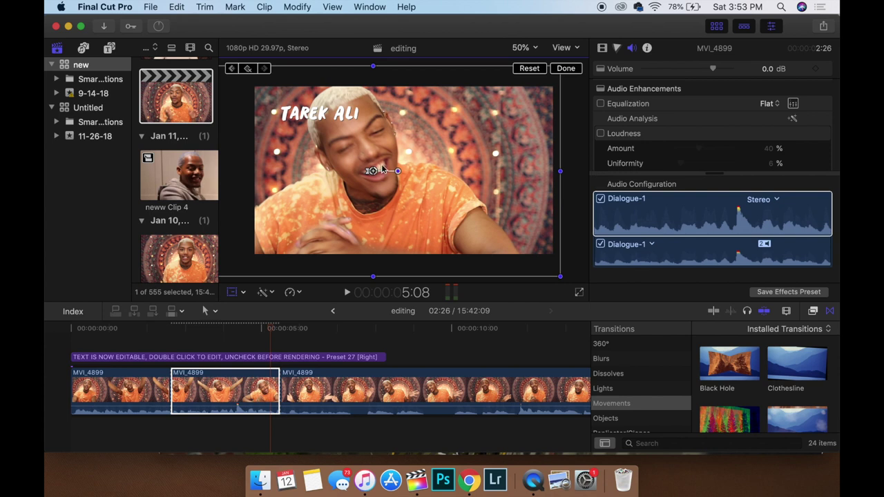
left_click_drag(279, 203, 348, 217)
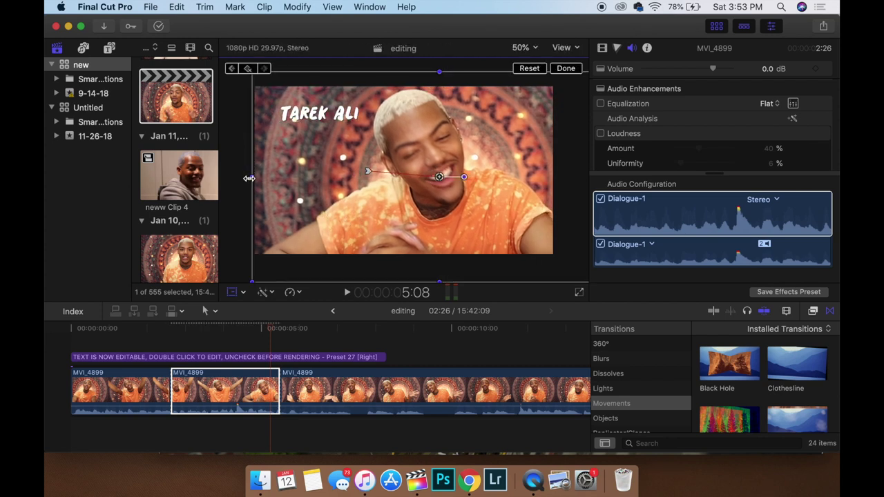
left_click_drag(430, 221, 418, 192)
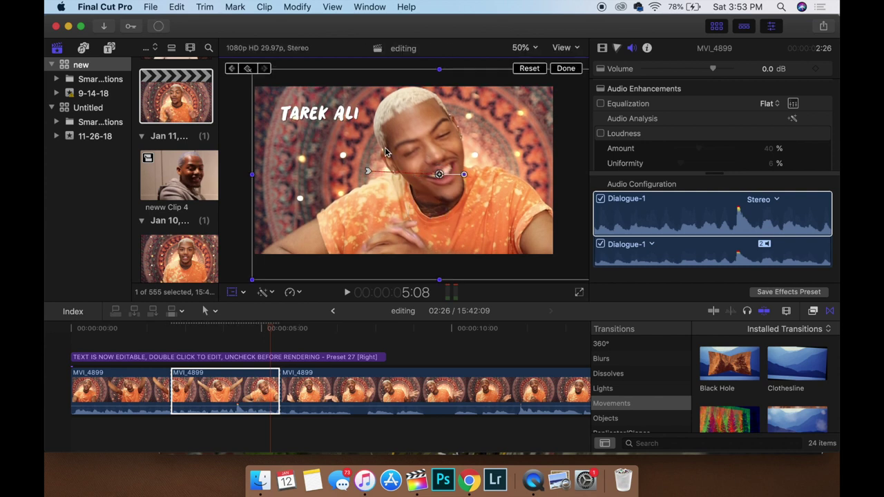
left_click_drag(485, 212, 485, 205)
left_click(161, 341)
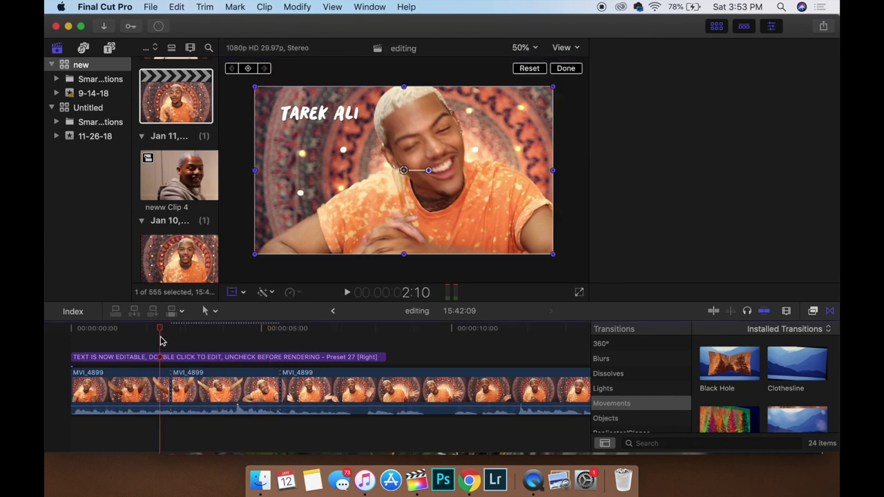
Step: Finish the transform and play back the new zoom and pan from about one second
left_click(160, 341)
left_click(234, 293)
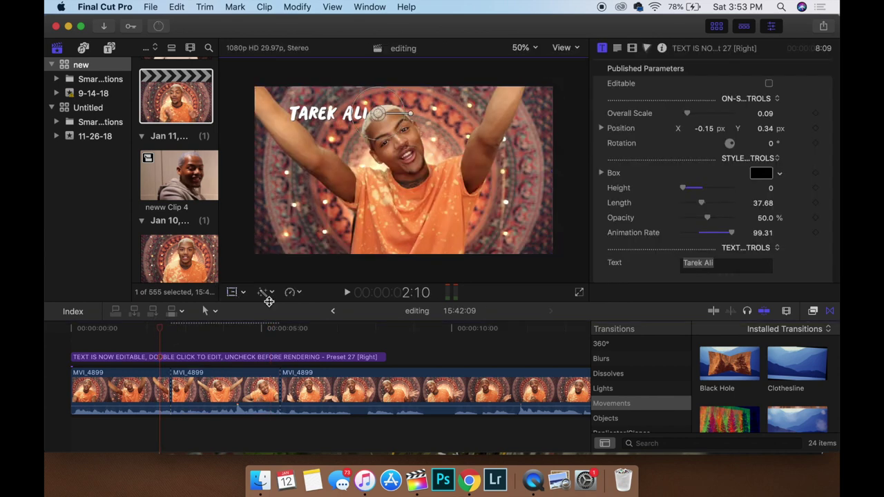
left_click(111, 340)
key("space")
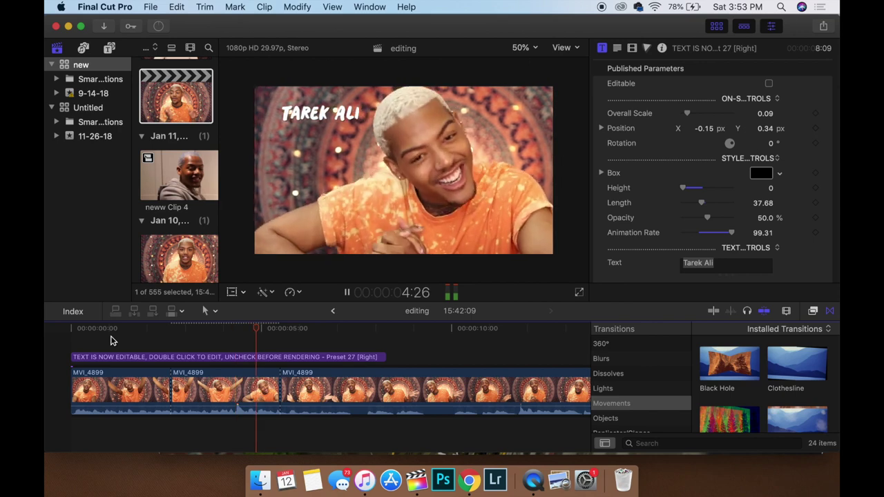
key("space")
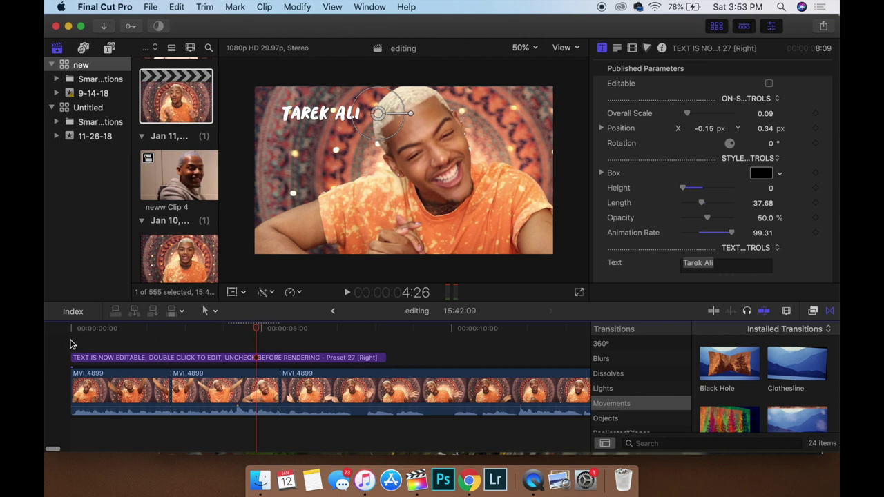
Step: Return the playhead to the start of the timeline and bring Chrome to the front
scroll(183, 348, "right", 2)
scroll(183, 348, "left", 2)
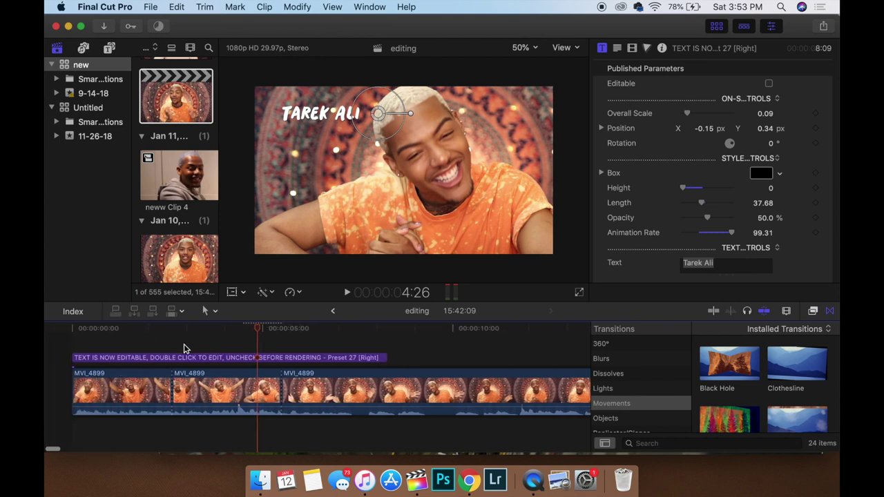
left_click(85, 353)
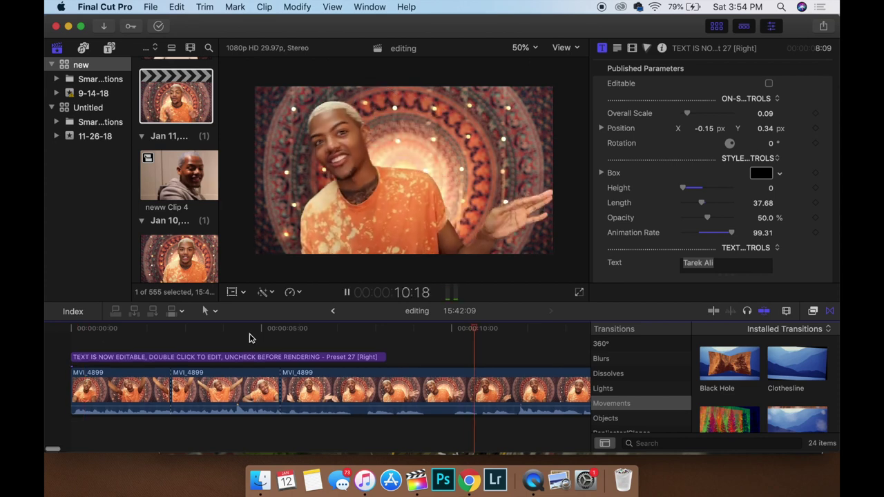
left_click(63, 349)
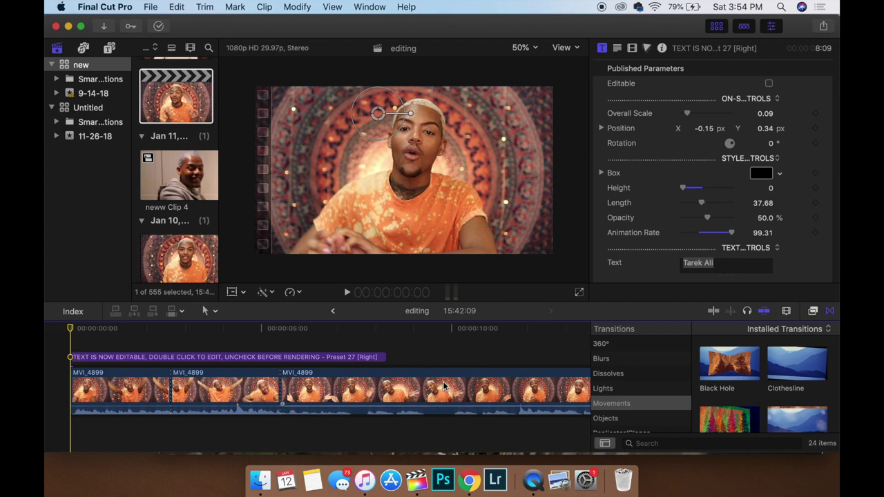
left_click(468, 480)
Step: Open YouTube, search for 'upbeat royalty free music' and browse the results
left_click(467, 45)
type("youtube.com/upload")
key("Return")
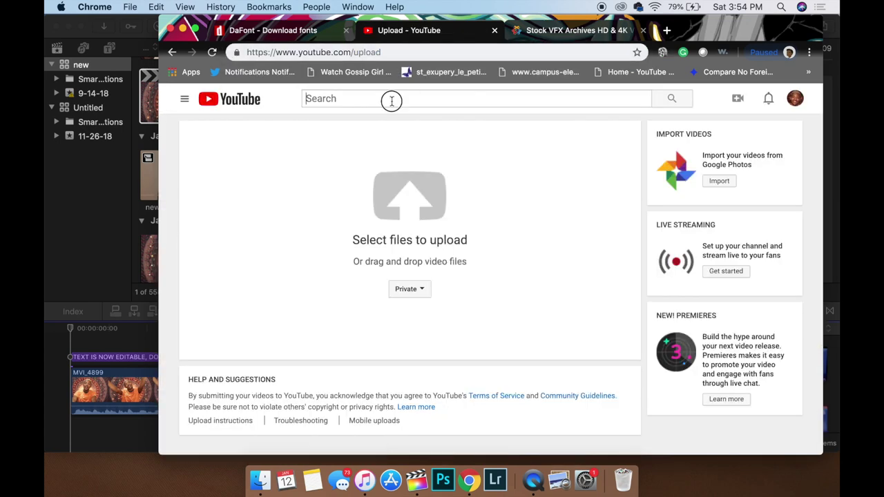
left_click(391, 101)
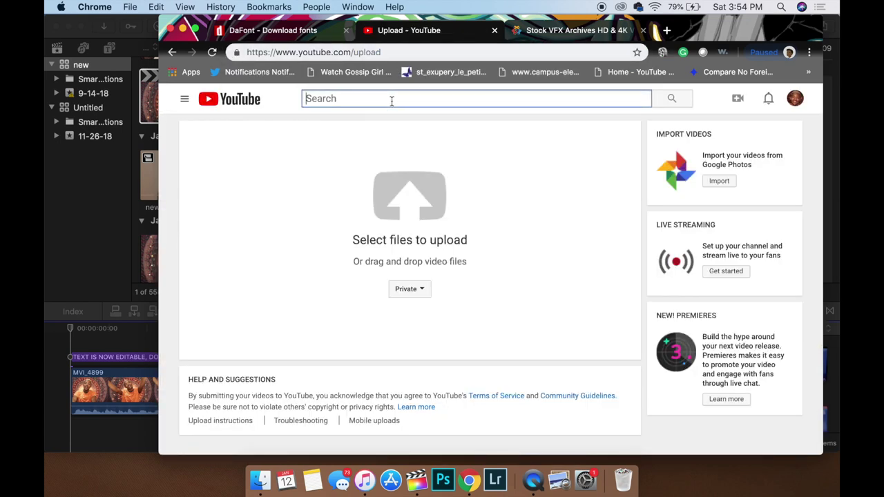
type("upbra")
key("BackSpace")
key("BackSpace")
type("eat royalty")
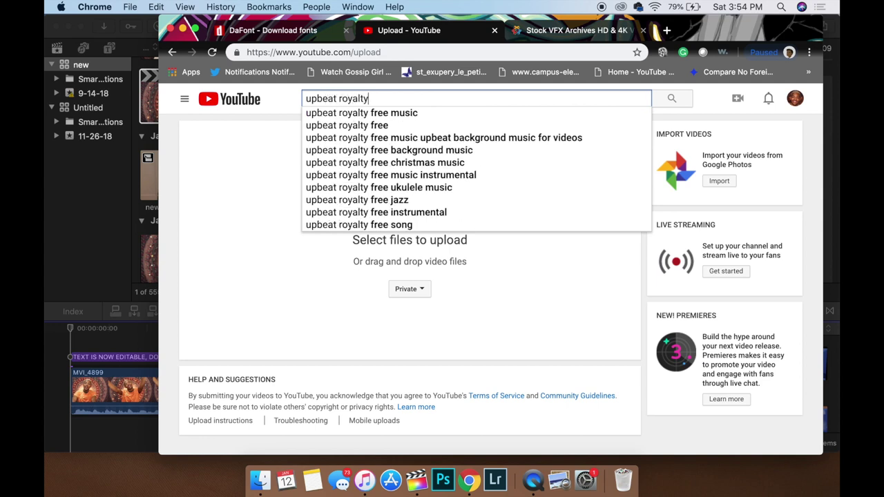
type(" free music")
key("Return")
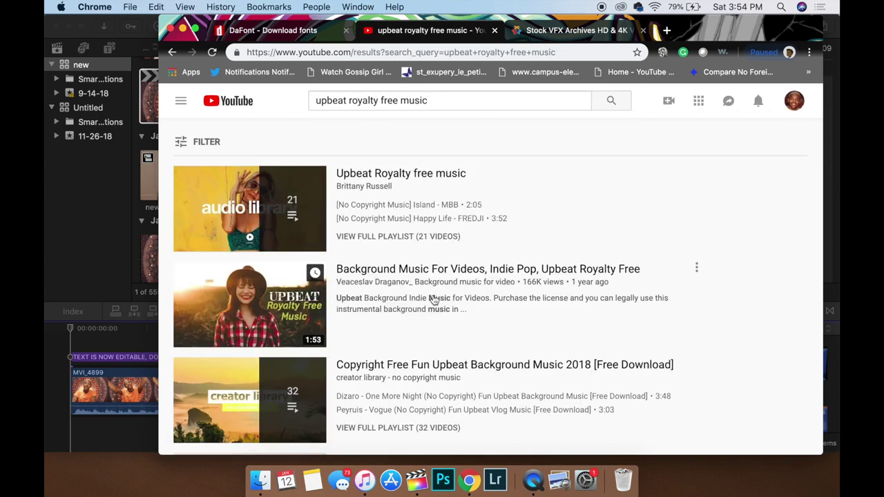
scroll(433, 299, "down", 3)
scroll(440, 272, "up", 3)
scroll(414, 173, "down", 3)
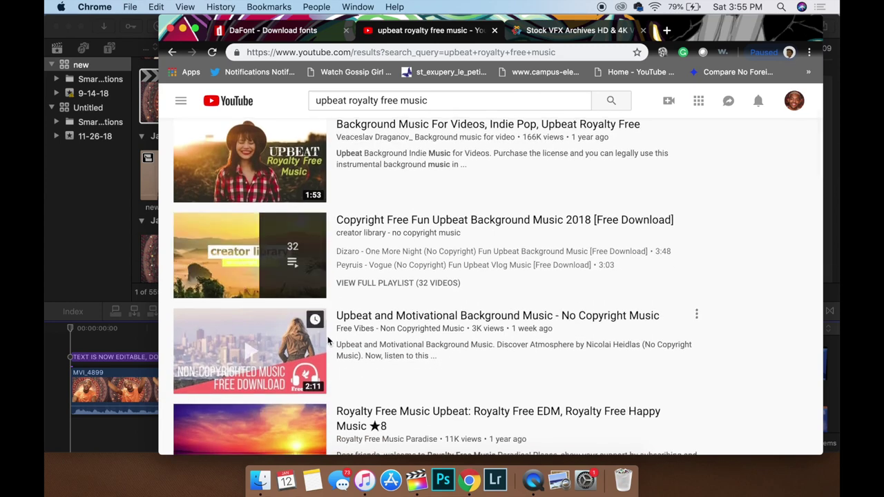
scroll(329, 340, "down", 2)
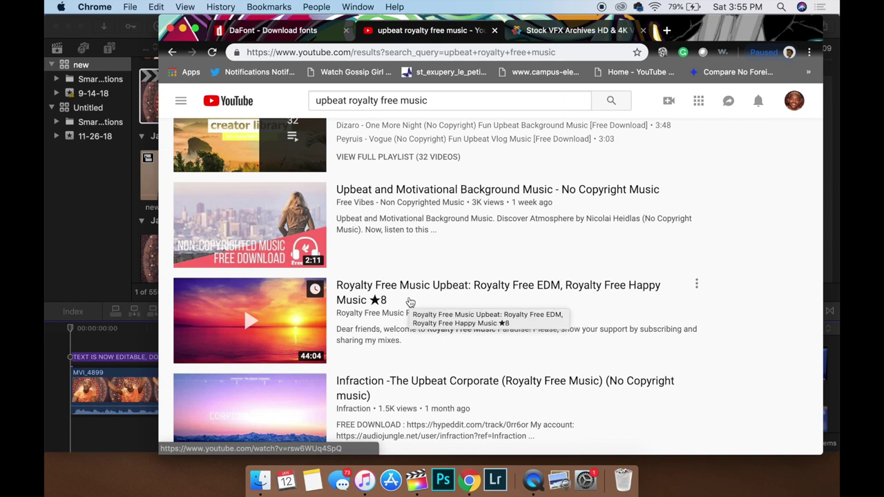
scroll(410, 303, "down", 1)
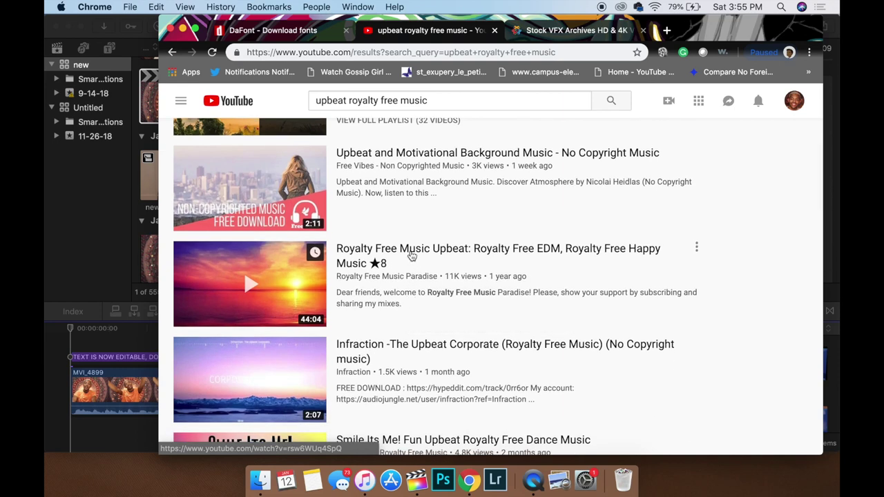
scroll(410, 256, "up", 3)
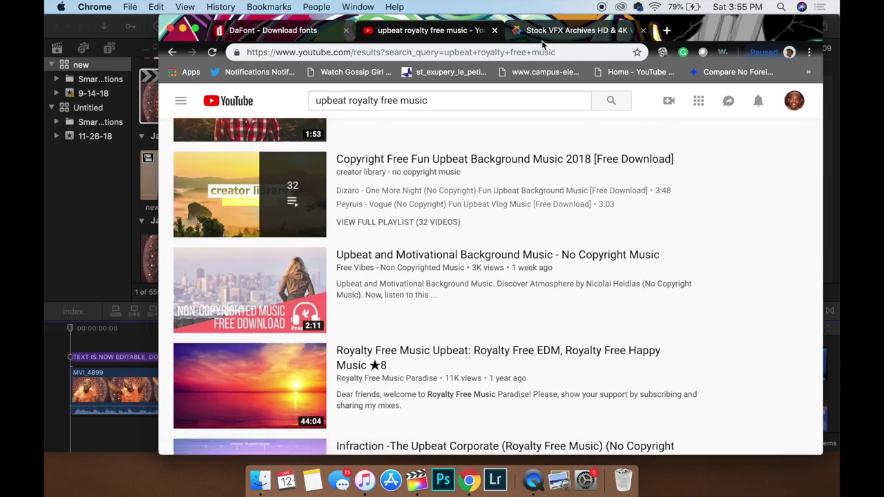
Step: In the Stock VFX tab, open the online converter's mp3 page, then ytmp3.cc, then return to Final Cut Pro
left_click(576, 30)
left_click(521, 52)
type("on")
key("Return")
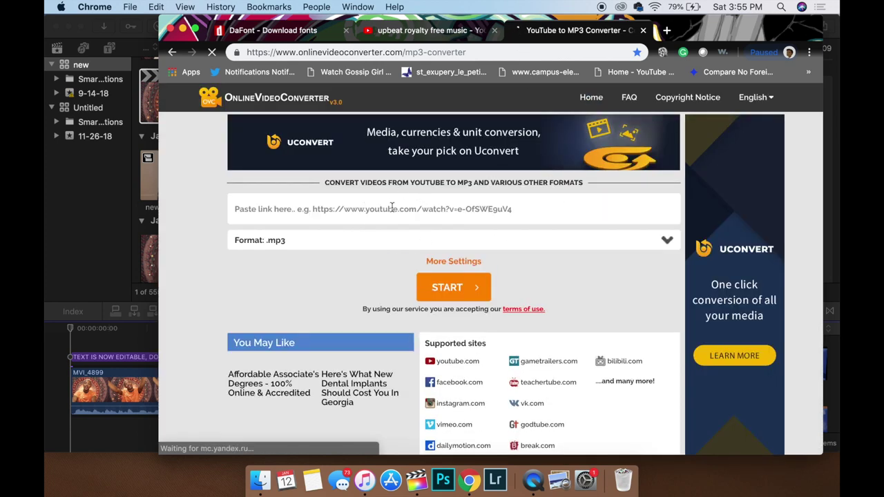
left_click(414, 52)
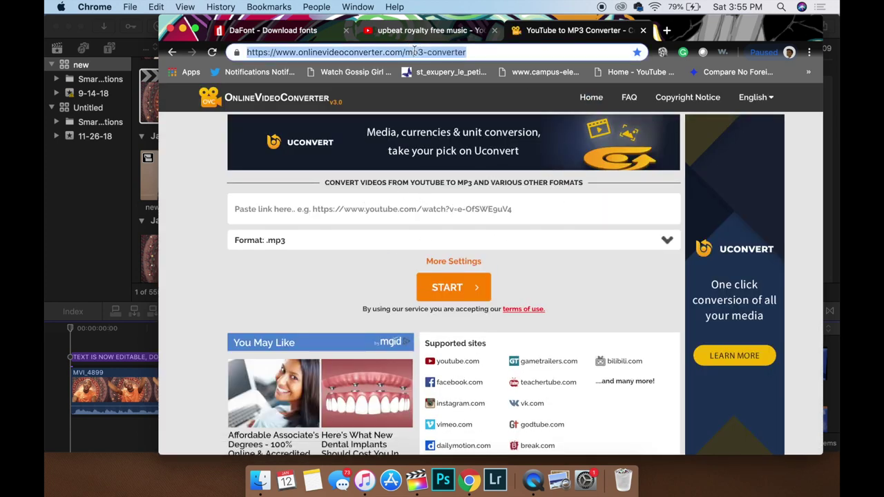
type("ytm")
key("Return")
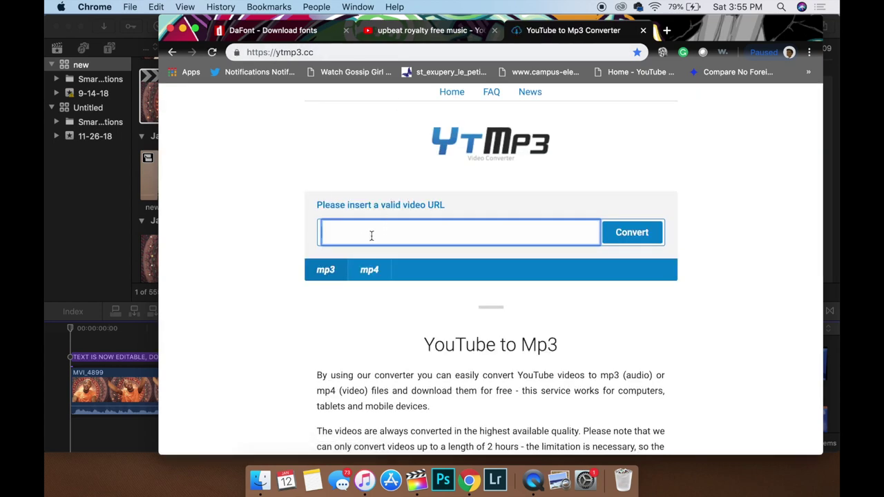
left_click(51, 357)
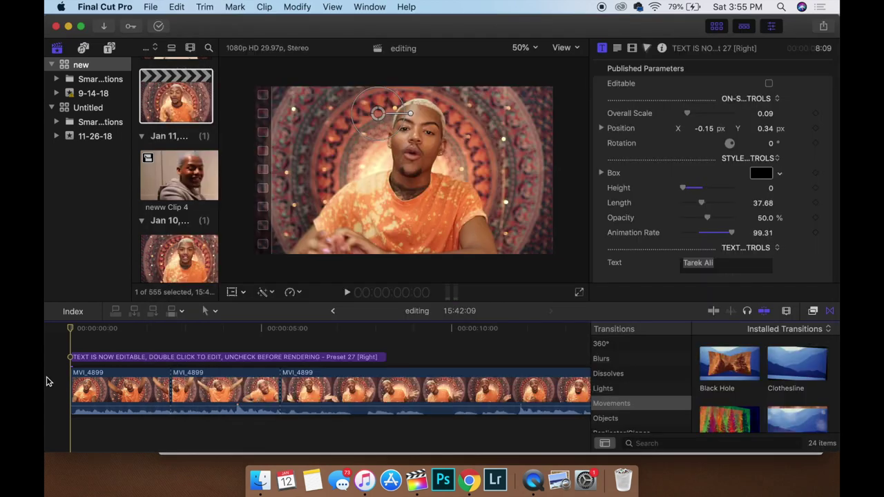
Step: Open the music folder on the Big Black drive in Finder, then play the edit from the start
left_click(260, 480)
left_click(157, 352)
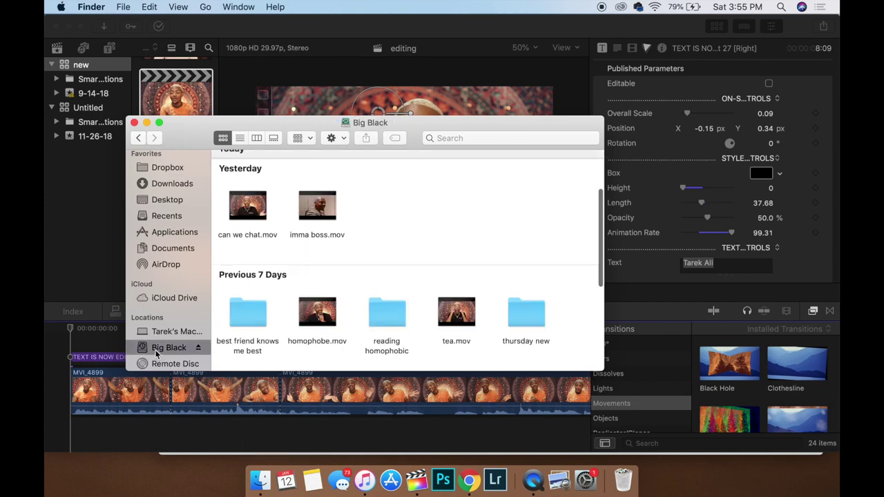
scroll(372, 276, "down", 8)
scroll(426, 313, "right", 10)
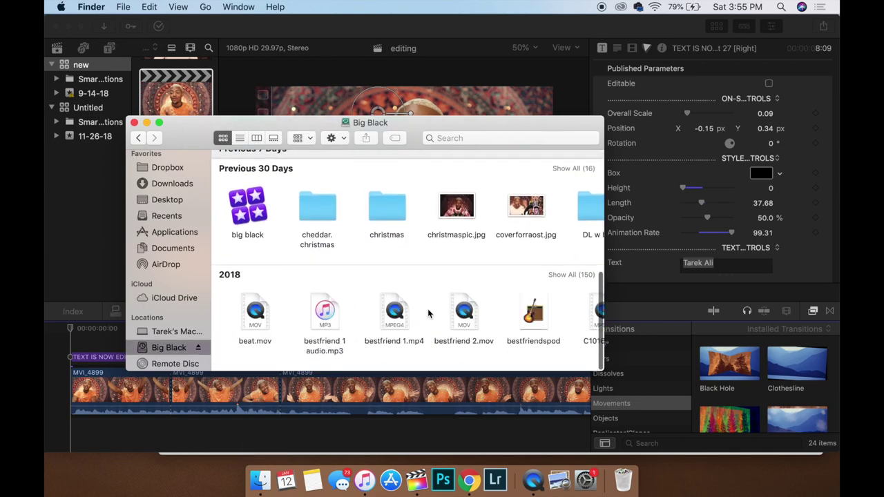
double_click(426, 313)
left_click(65, 355)
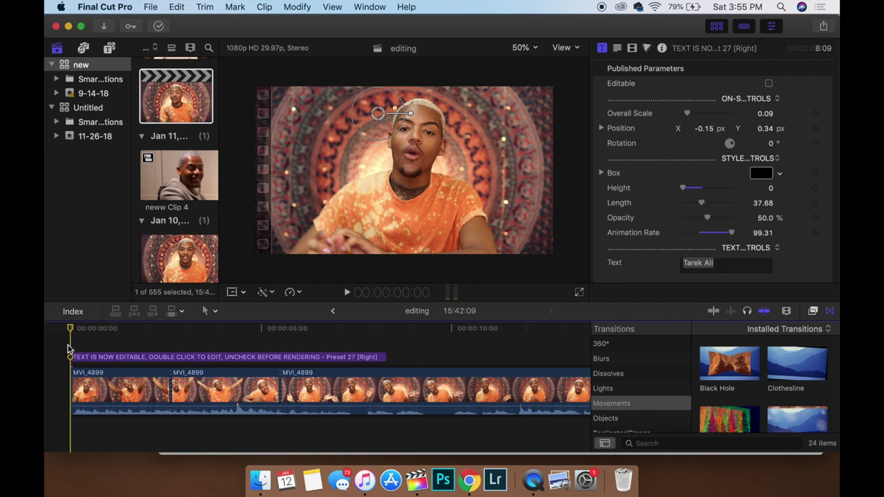
key("space")
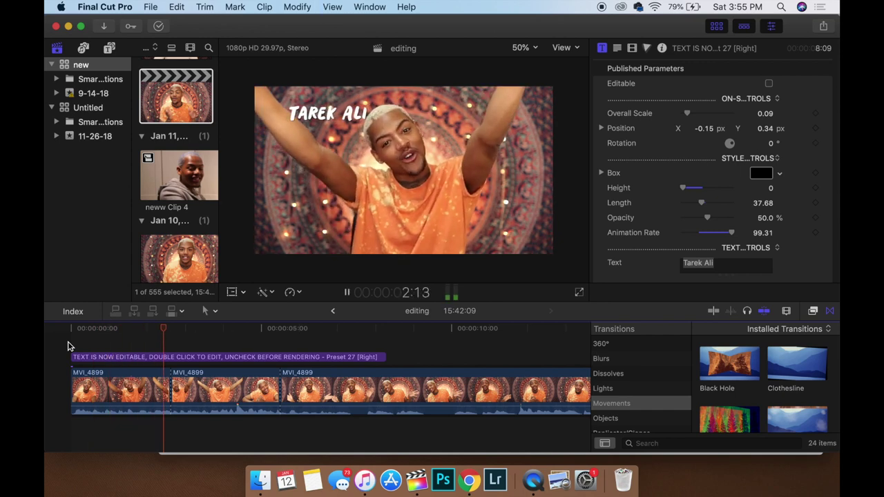
Step: Preview Hackbeat (1).mp3 and Relaxing Spanish Guitar, then drag the guitar track below the video clips
left_click(261, 480)
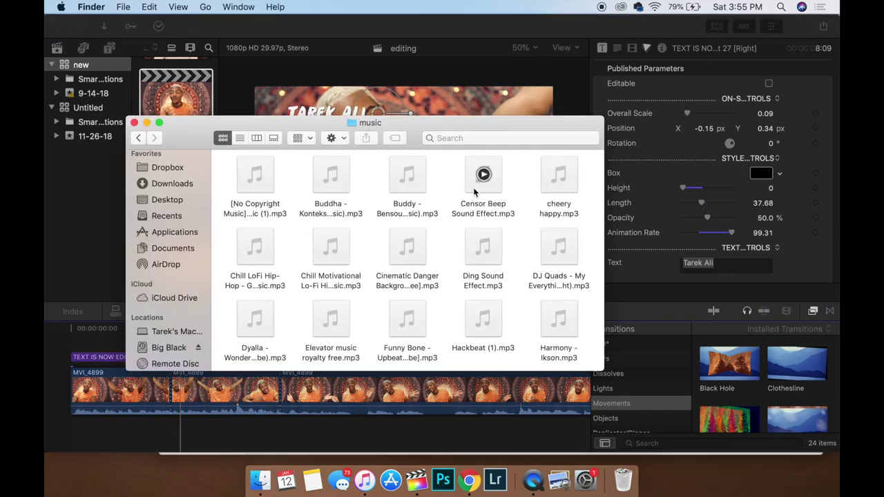
scroll(488, 233, "down", 1)
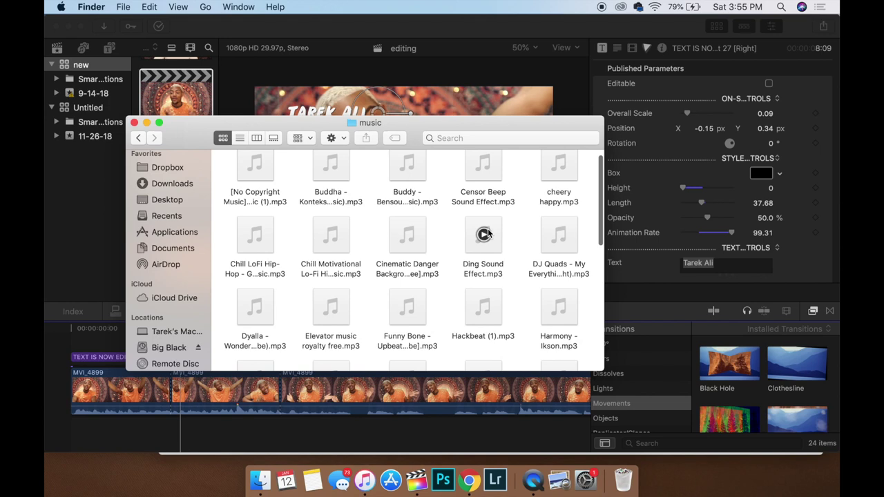
left_click(483, 315)
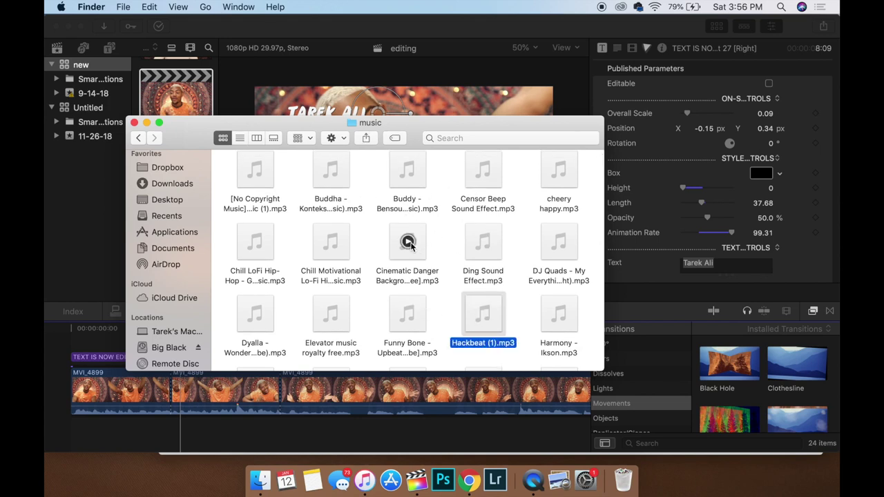
scroll(406, 255, "down", 5)
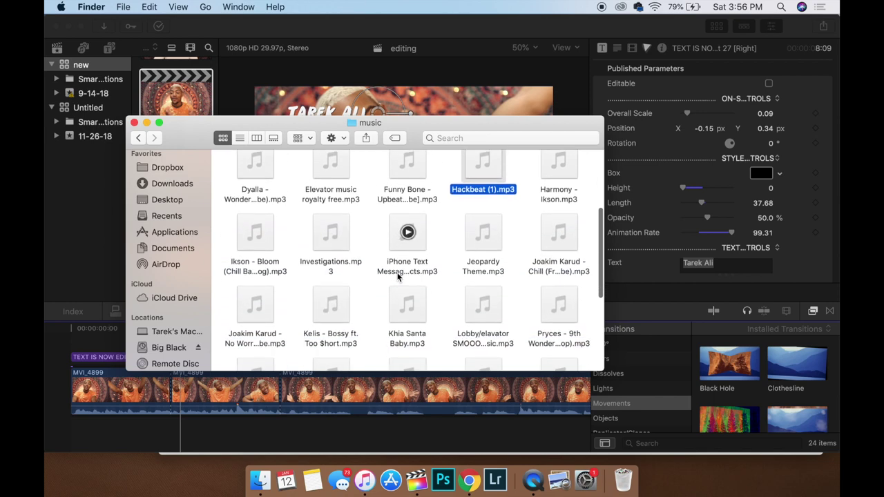
scroll(398, 276, "down", 5)
left_click(407, 224)
left_click(408, 225)
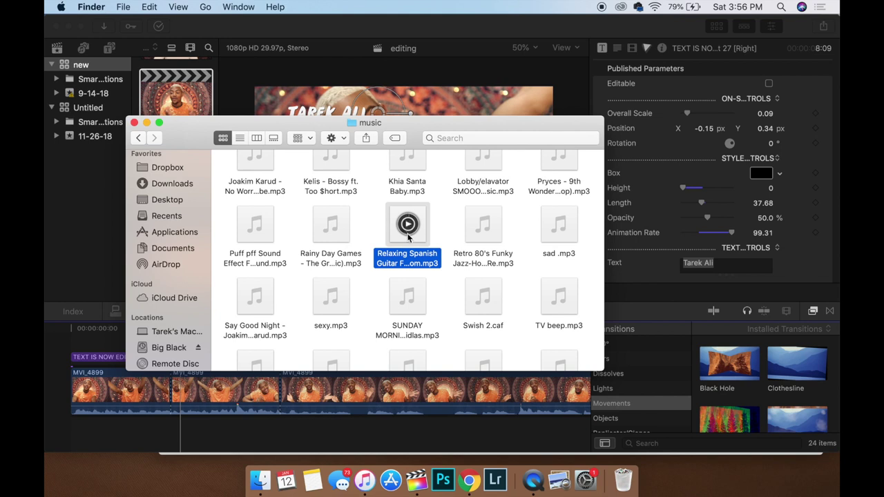
left_click_drag(406, 250, 74, 435)
Step: Lower the guitar music clip's volume to -22.9 dB, checking the mix with playback
left_click(583, 114)
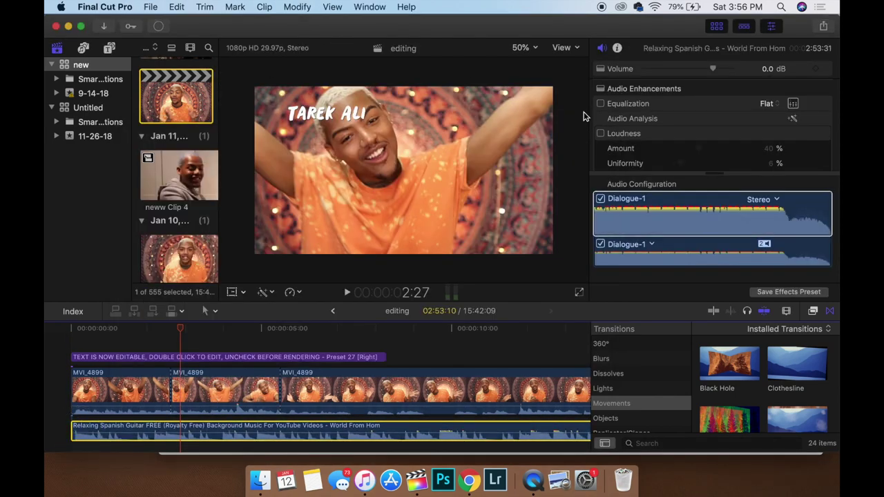
left_click_drag(713, 71, 706, 71)
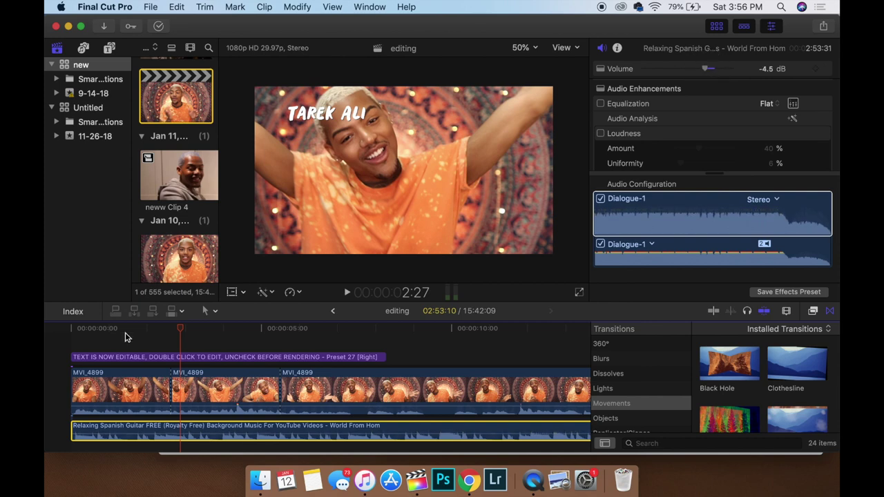
left_click(59, 359)
key("space")
key("space")
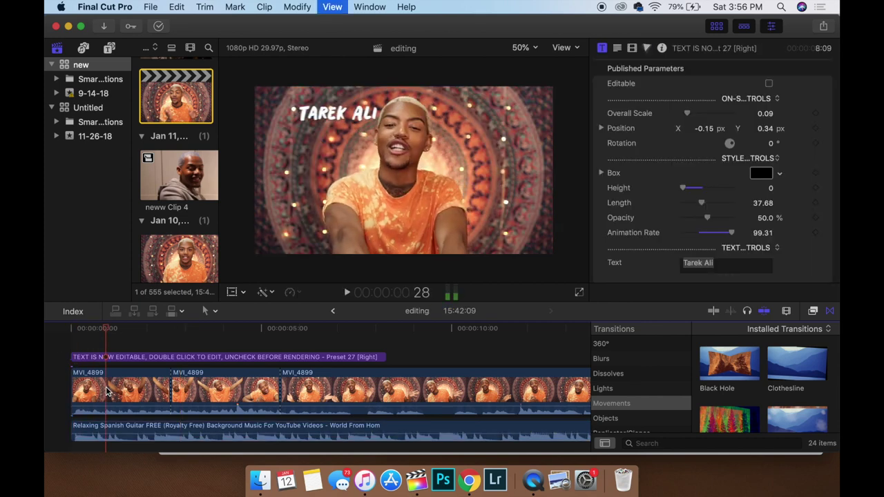
left_click(123, 438)
left_click(46, 371)
key("space")
key("space")
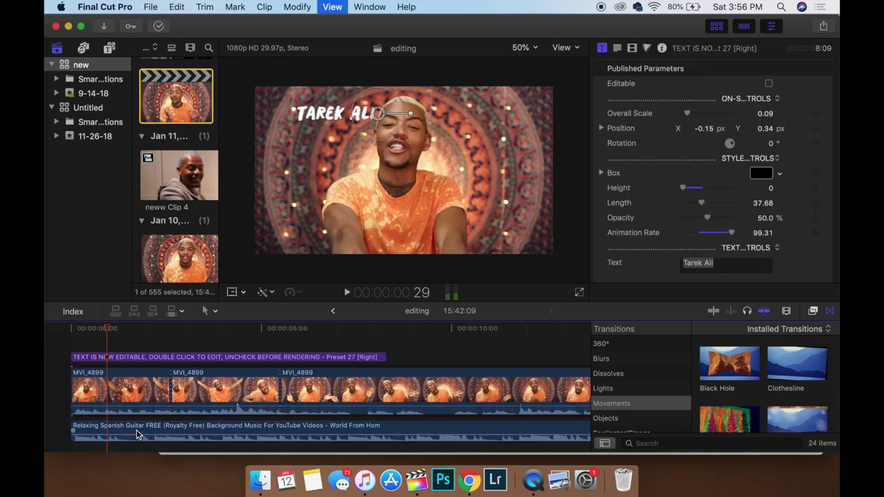
left_click(131, 425)
left_click_drag(688, 69, 694, 71)
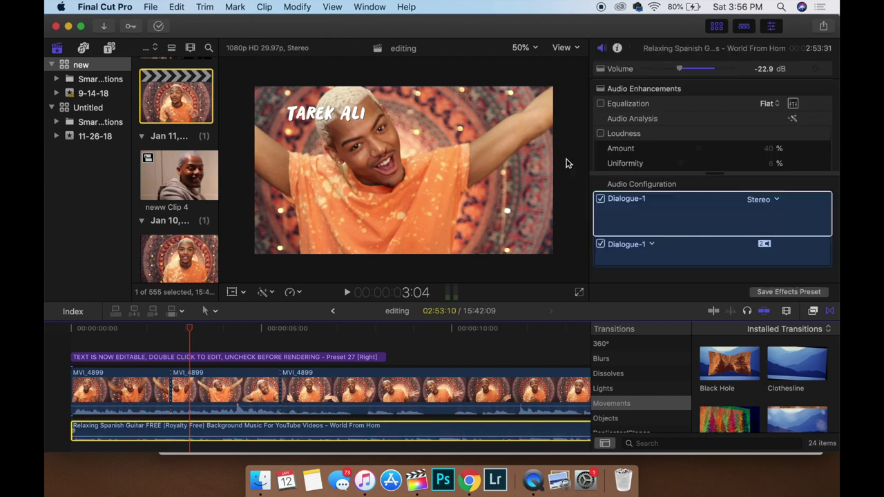
left_click_drag(713, 73, 718, 74)
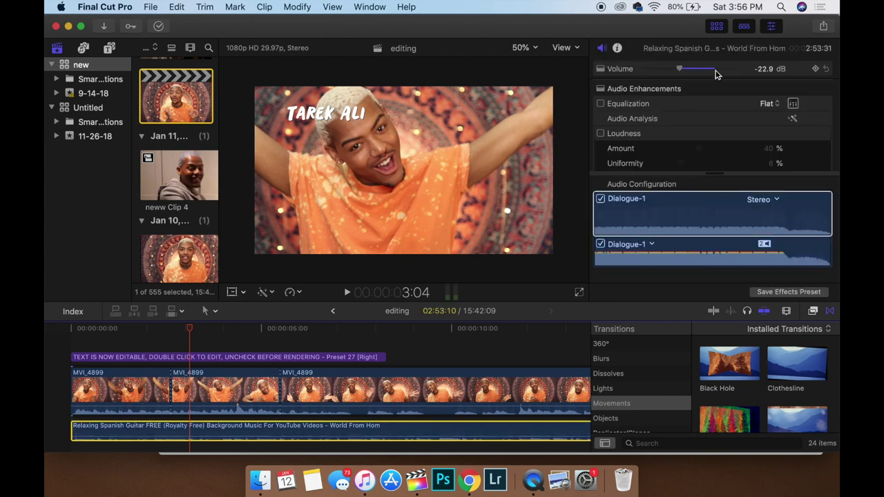
Step: Select the three MVI_4899 clips and raise their volume to 3.1 dB
left_click(108, 393)
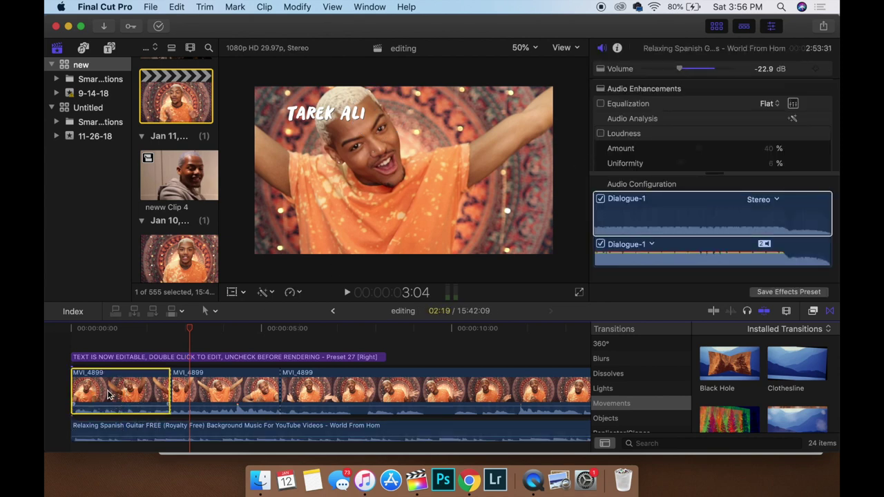
left_click(242, 391, "shift")
left_click(313, 382, "shift")
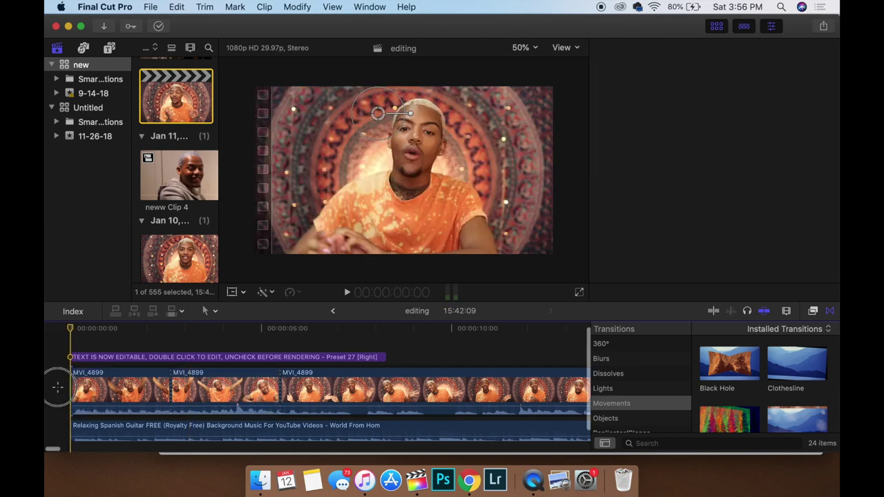
key("super+equal")
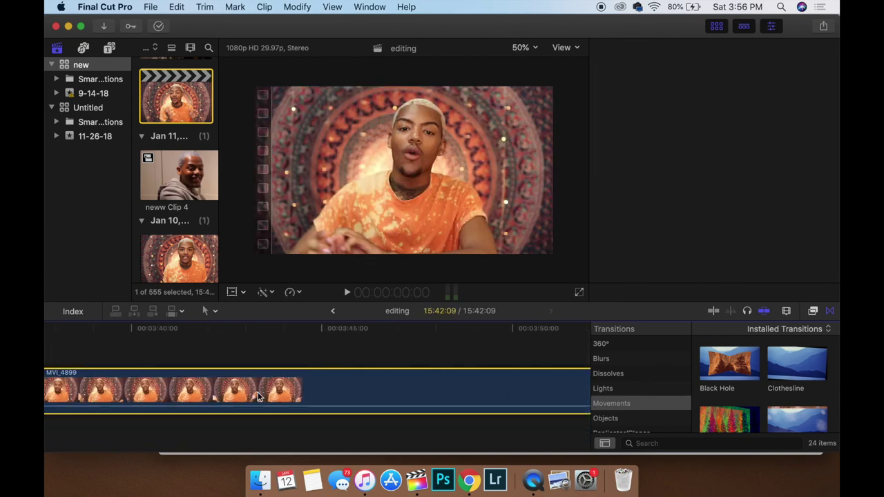
key("super+minus")
key("super+minus")
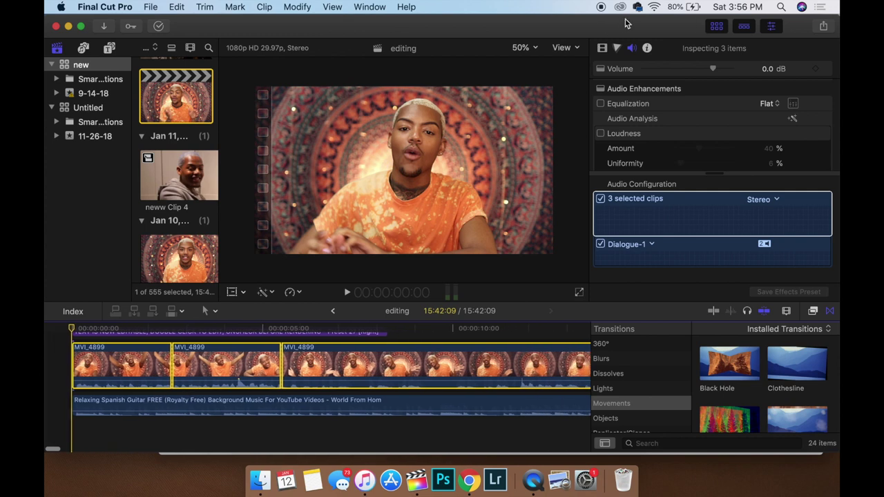
left_click_drag(715, 72, 720, 73)
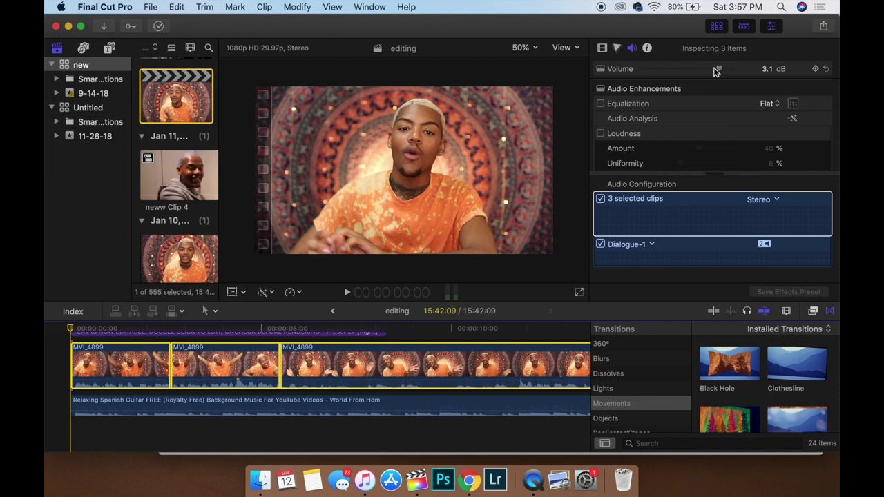
left_click(718, 75)
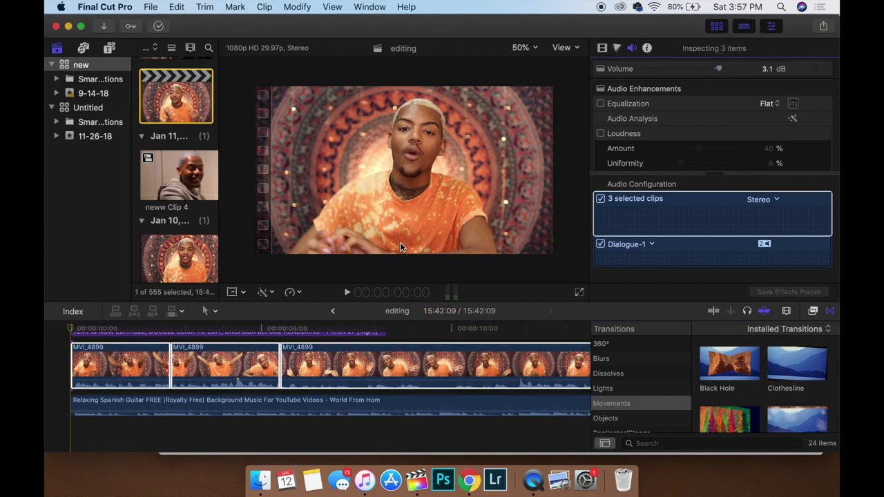
Step: Play back to check the new levels, then move the playhead back to 5:15
key("space")
left_click(284, 332)
key("space")
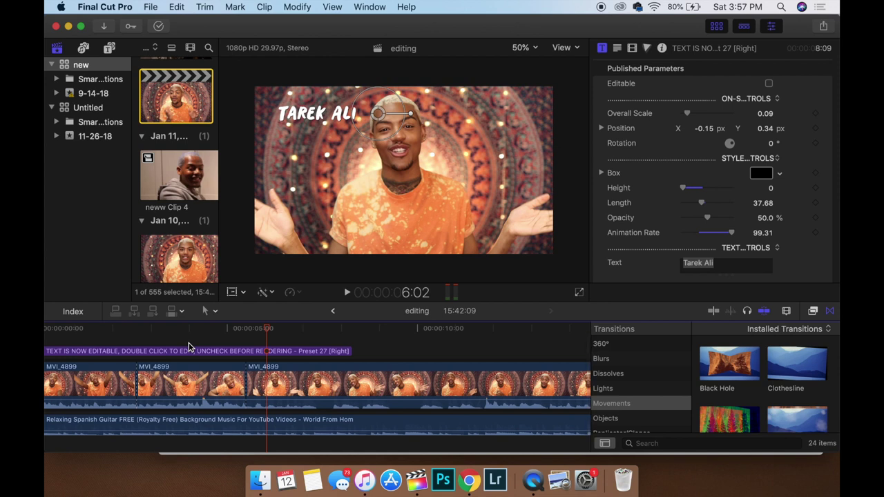
left_click(246, 342)
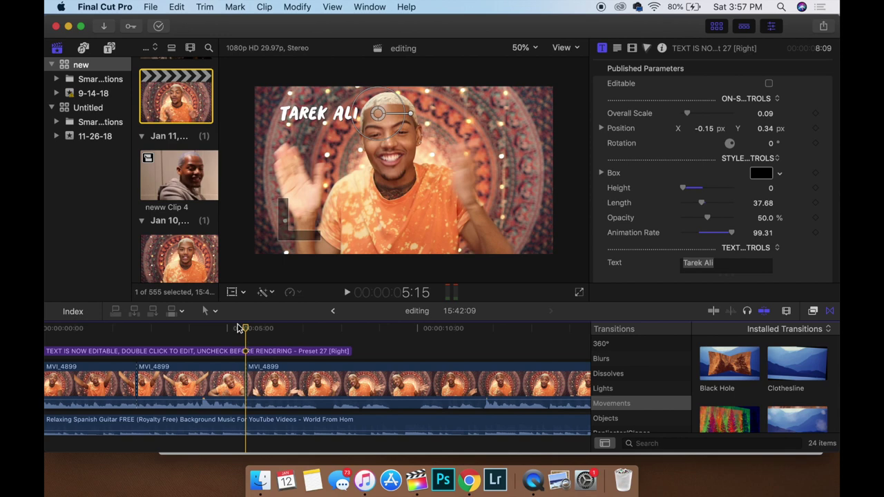
scroll(249, 330, "left", 5)
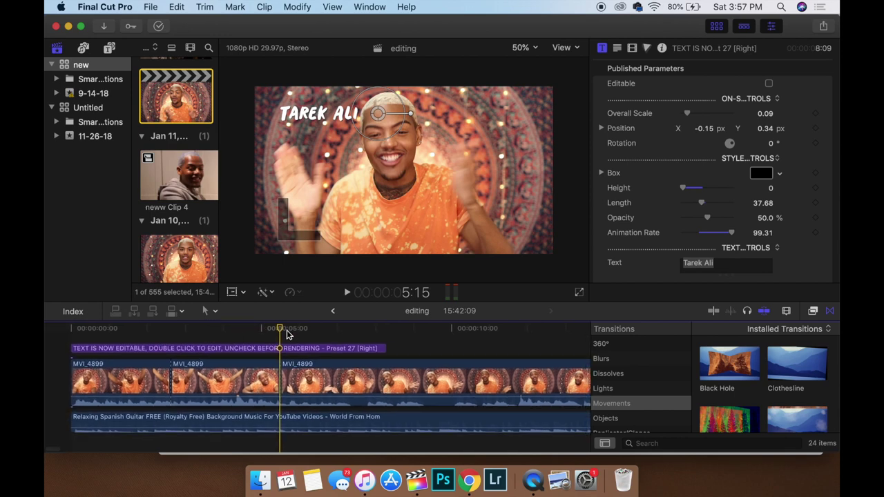
left_click(197, 334)
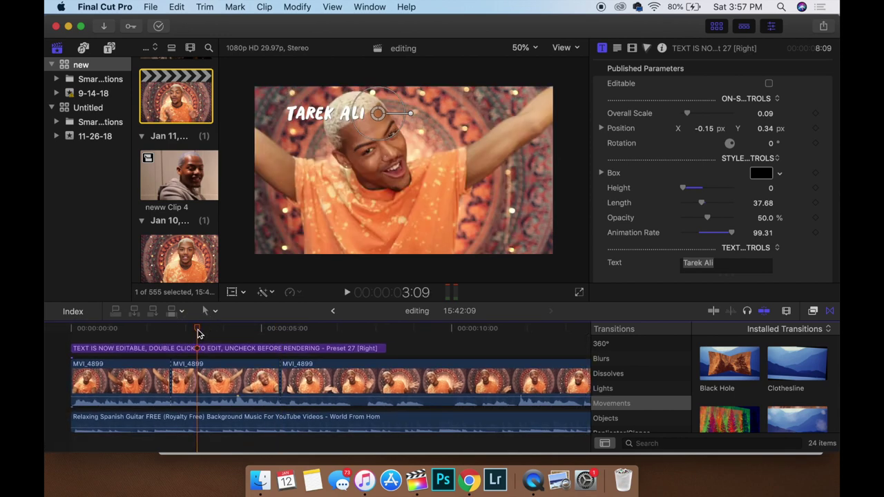
key("space")
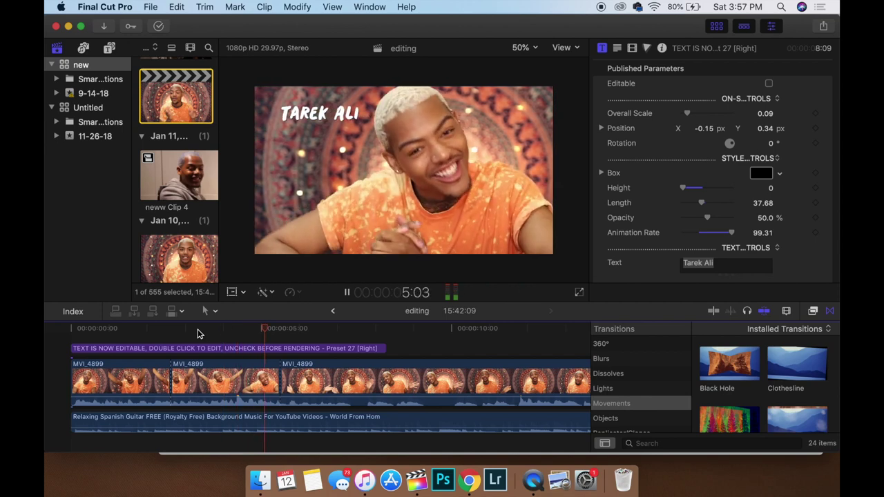
key("space")
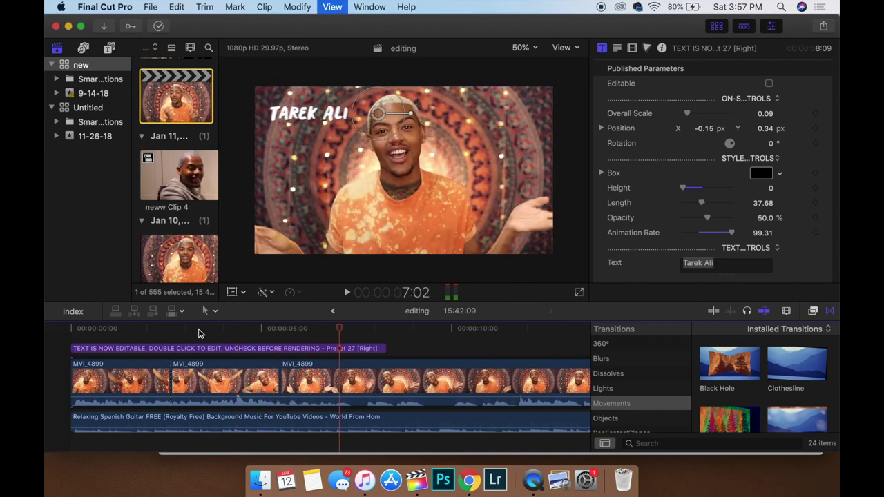
left_click(281, 335)
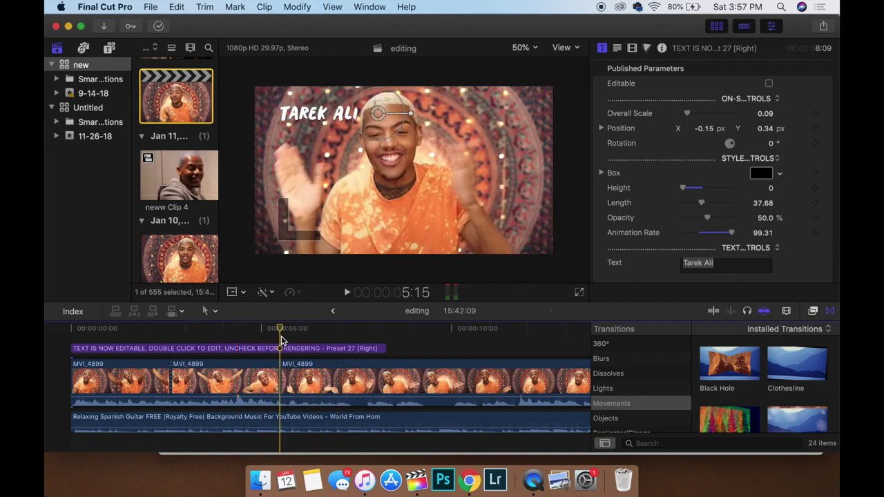
left_click(281, 423)
Step: Blade the music clip at 5:15, slide the second part later, and play back
key("super+b")
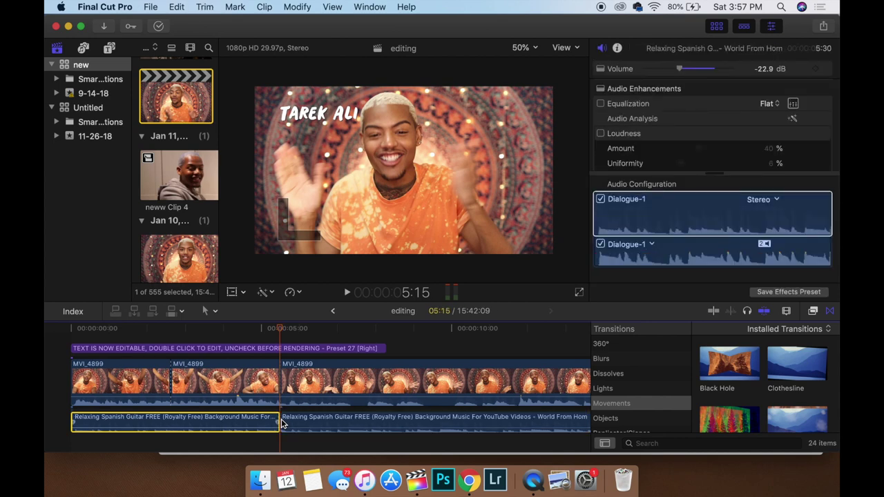
left_click(209, 310)
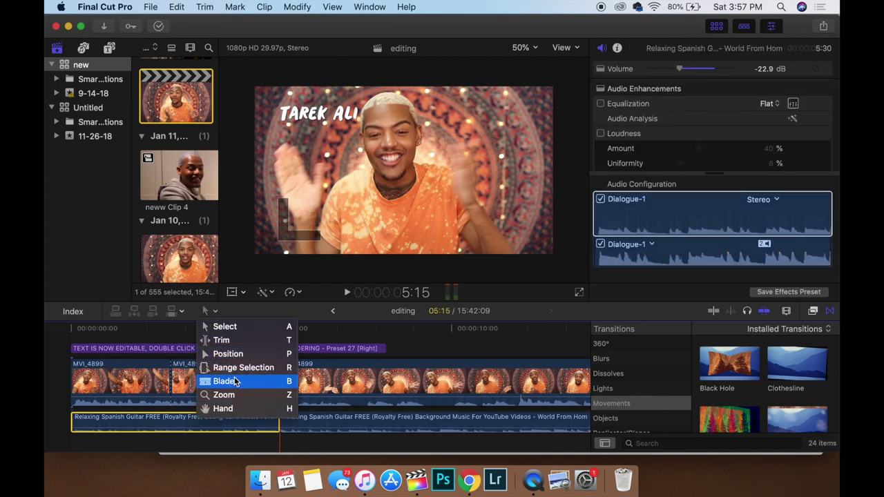
left_click(293, 449)
left_click_drag(285, 423, 375, 424)
left_click(178, 335)
key("space")
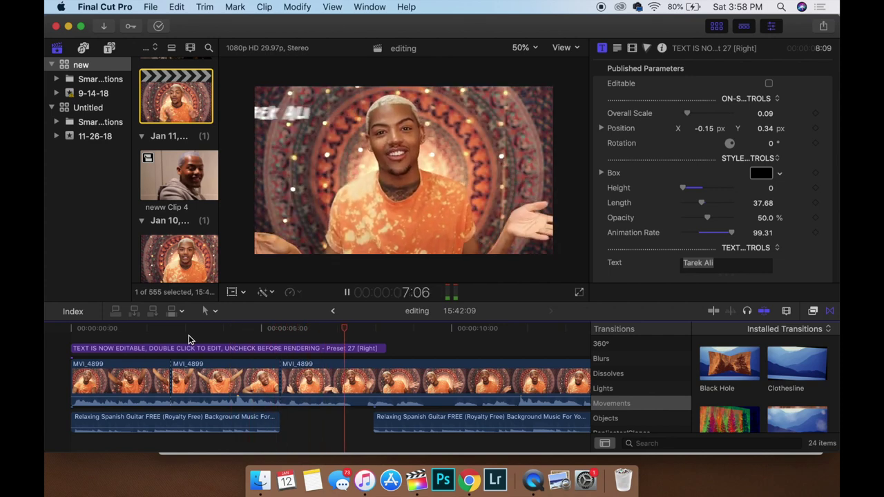
Step: Fine-tune the second music part's position and play back across the silent gap from about 5 seconds
left_click_drag(430, 424, 584, 422)
left_click(289, 341)
key("space")
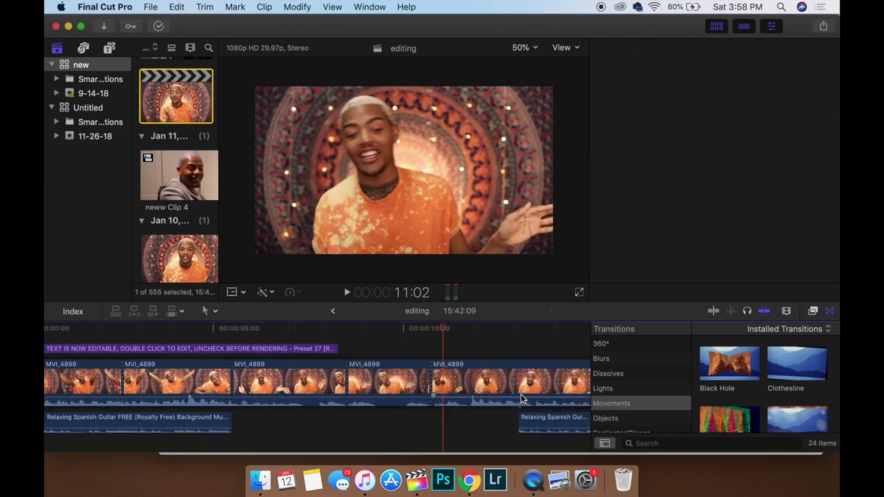
left_click_drag(558, 420, 456, 423)
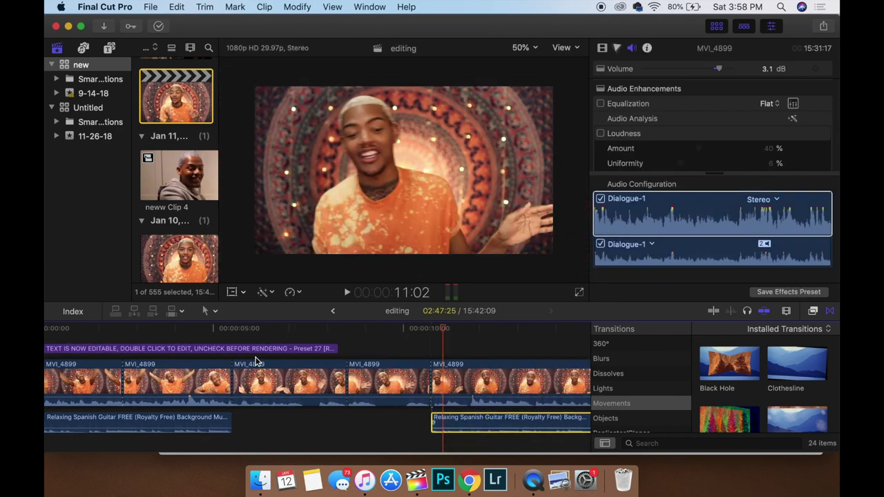
left_click(358, 336)
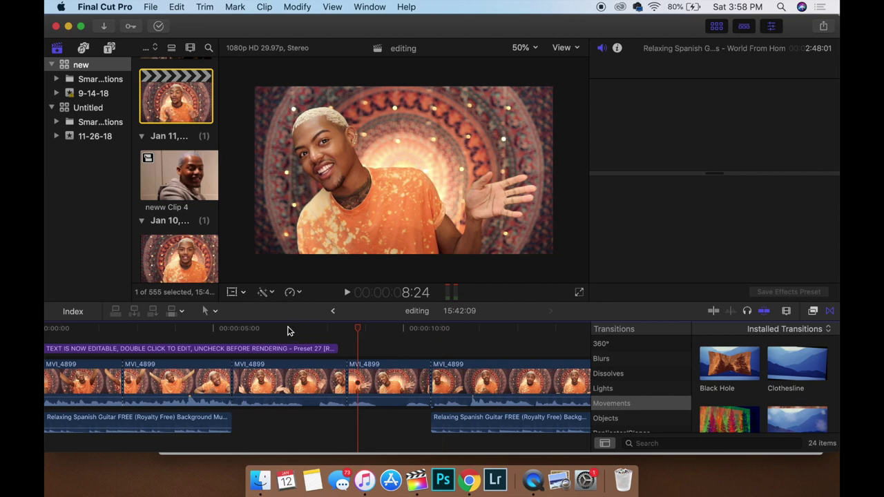
left_click(219, 337)
key("space")
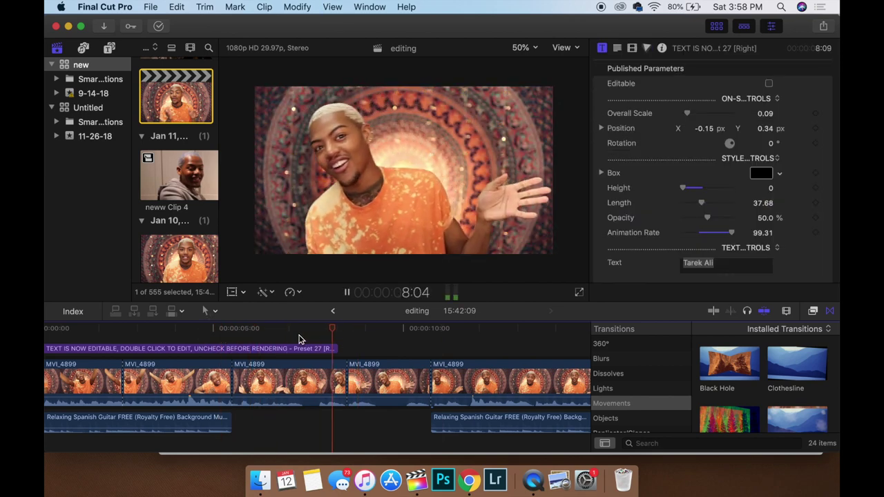
Step: Scale the fourth MVI_4899 clip up to about 109% and shift it off-centre
left_click(412, 384)
left_click(232, 292)
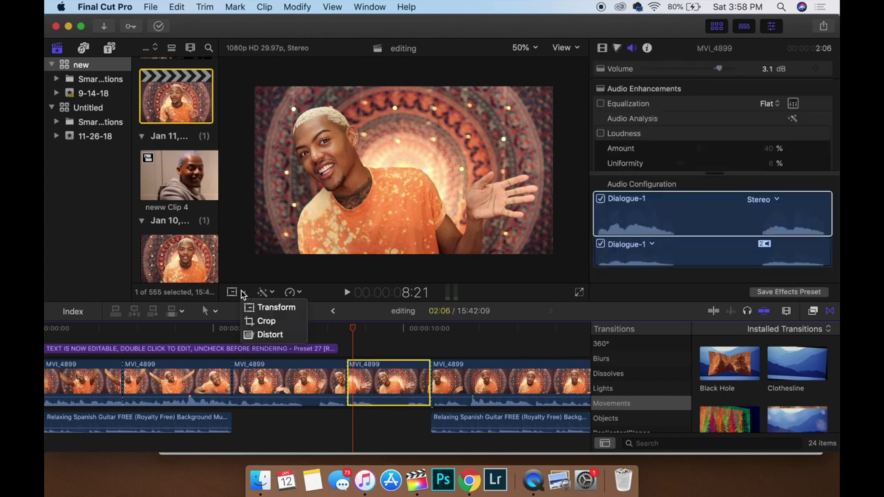
left_click(233, 295)
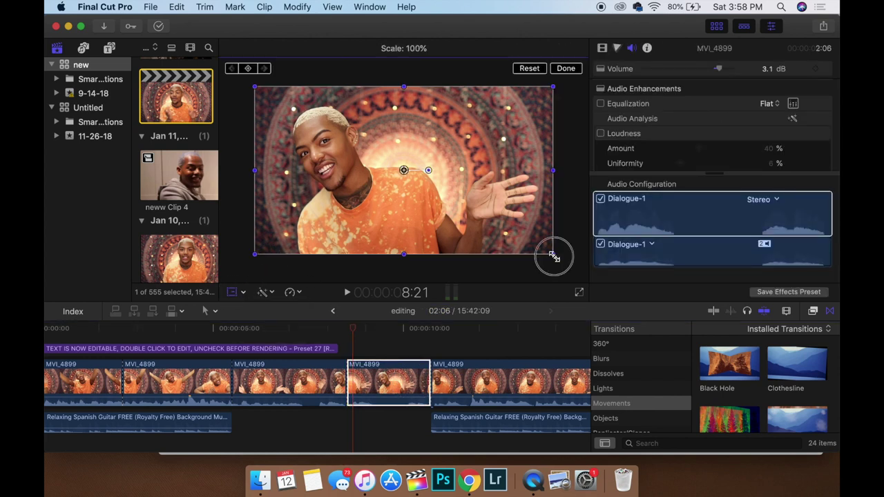
left_click_drag(554, 256, 571, 270)
left_click_drag(524, 249, 515, 251)
Step: Play back the punch-in from about 4:24, then move the playhead to about 15 seconds
scroll(290, 366, "left", 2)
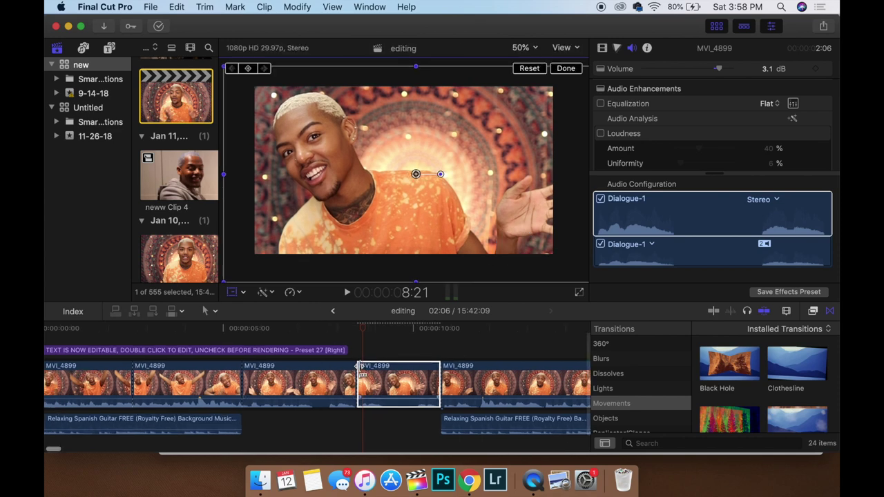
left_click(216, 333)
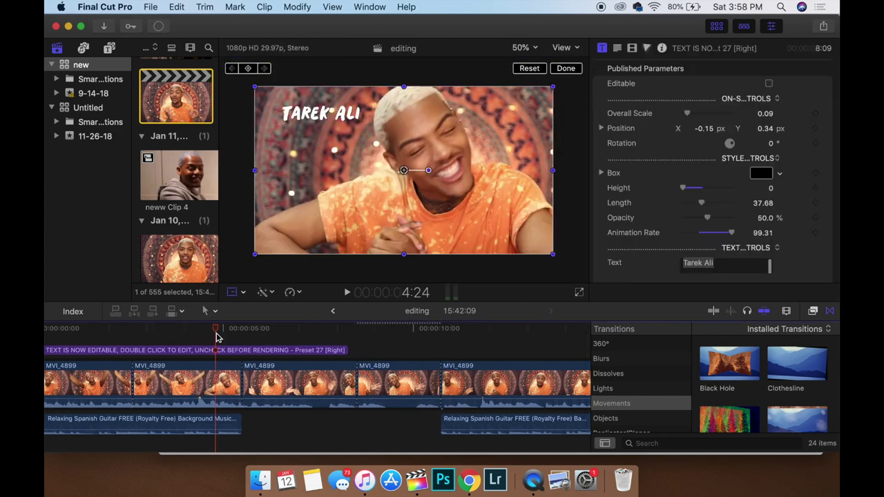
key("space")
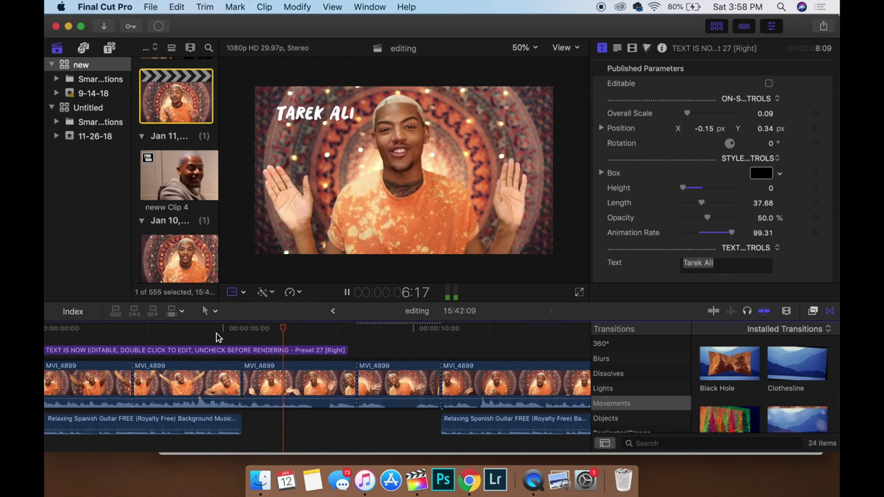
scroll(216, 333, "right", 2)
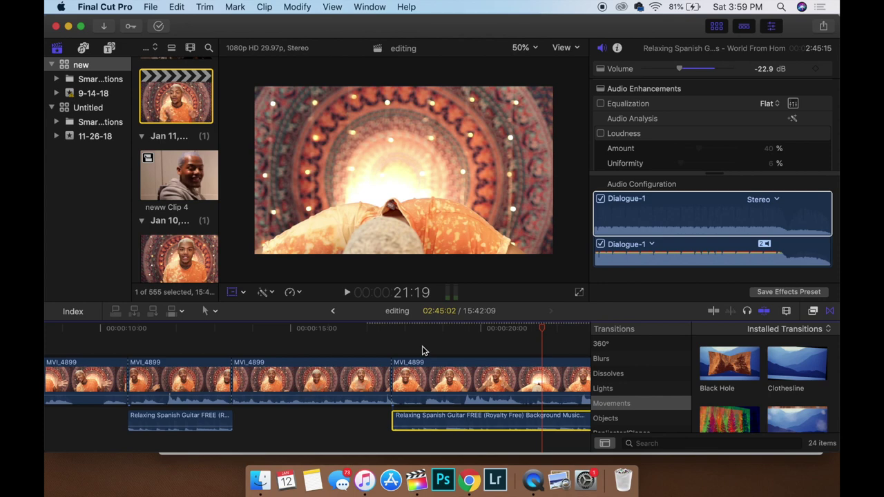
left_click(349, 346)
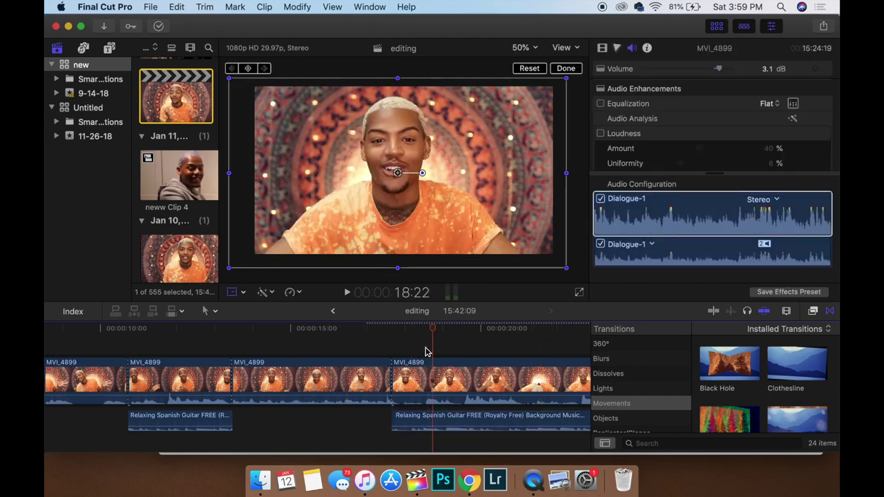
Step: Reset the clip, experiment with a face close-up and 71% scale, then reset it to full frame again
left_click(425, 352)
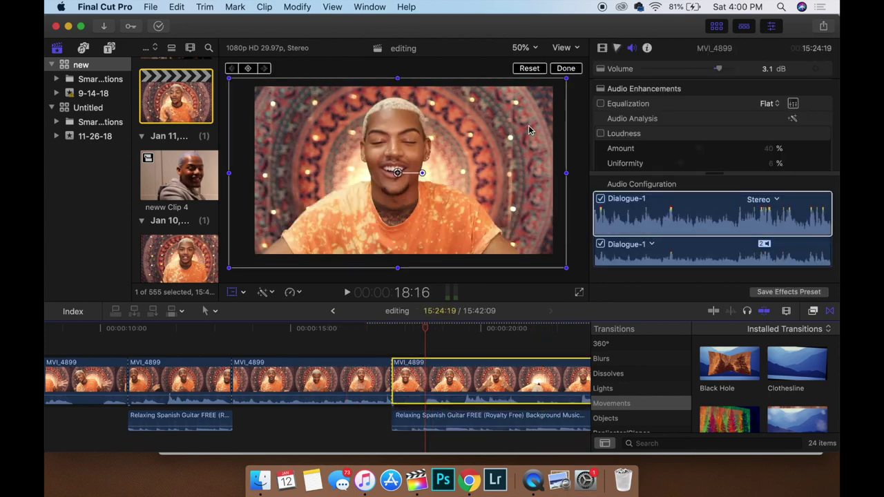
left_click(532, 69)
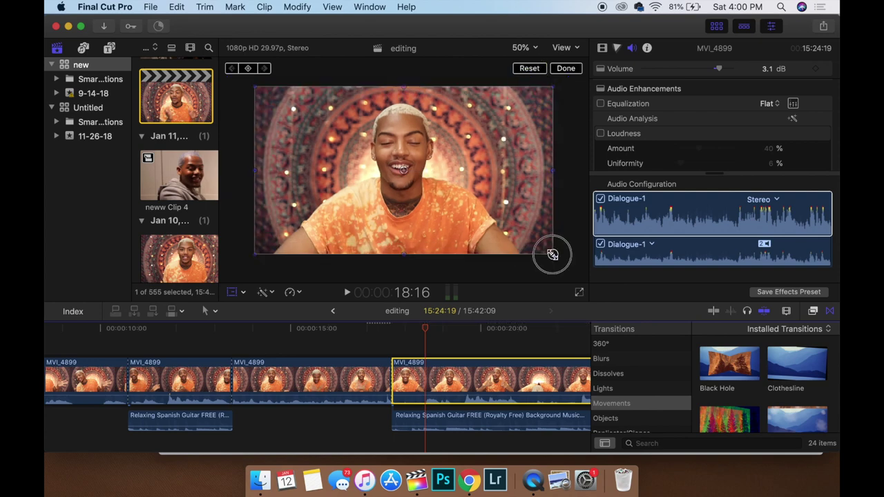
left_click_drag(552, 254, 647, 379)
left_click_drag(503, 218, 379, 144)
left_click_drag(577, 255, 529, 251)
left_click(529, 69)
scroll(396, 350, "right", 5)
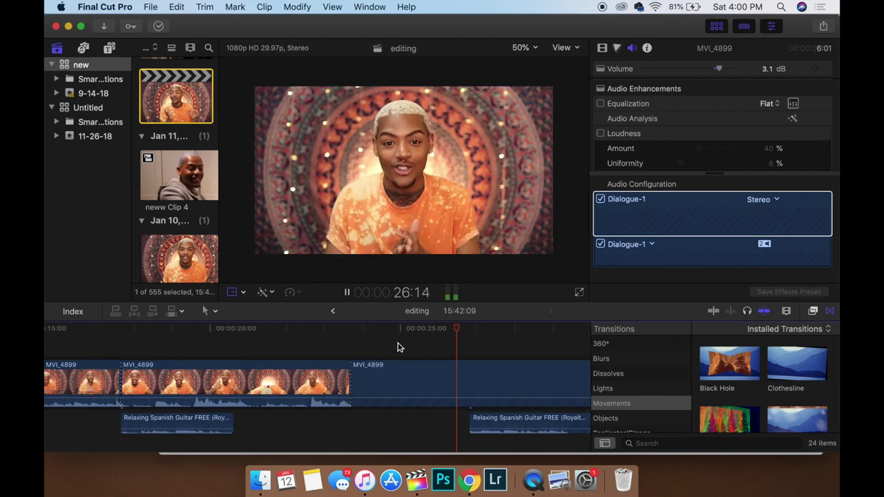
left_click(392, 373)
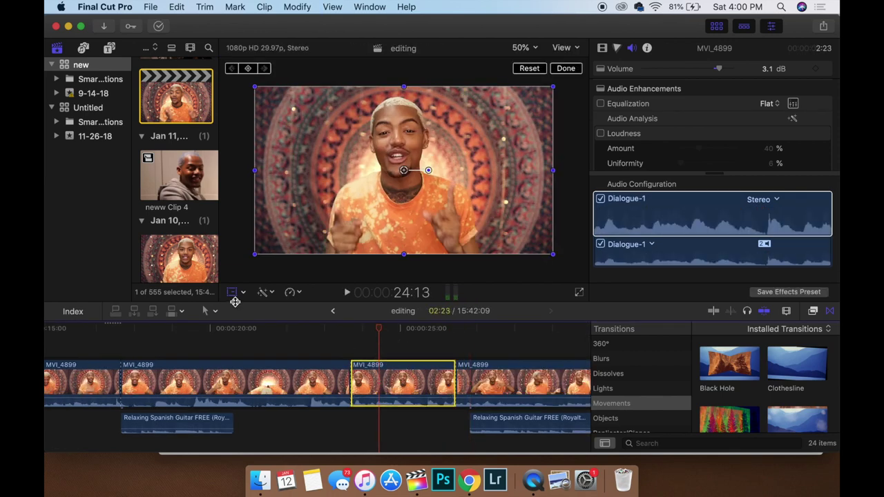
Step: Try scaling the clip near 24 seconds in Transform mode, then reset its scale
left_click(243, 293)
left_click(273, 305)
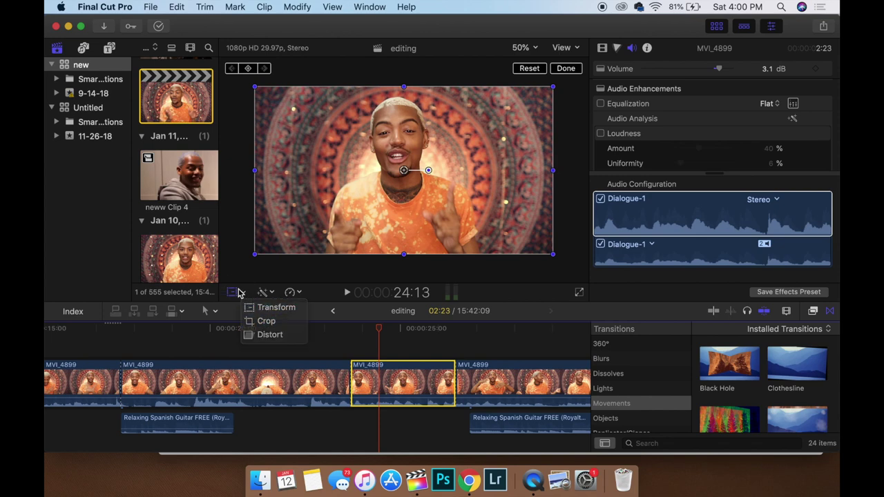
left_click(243, 293)
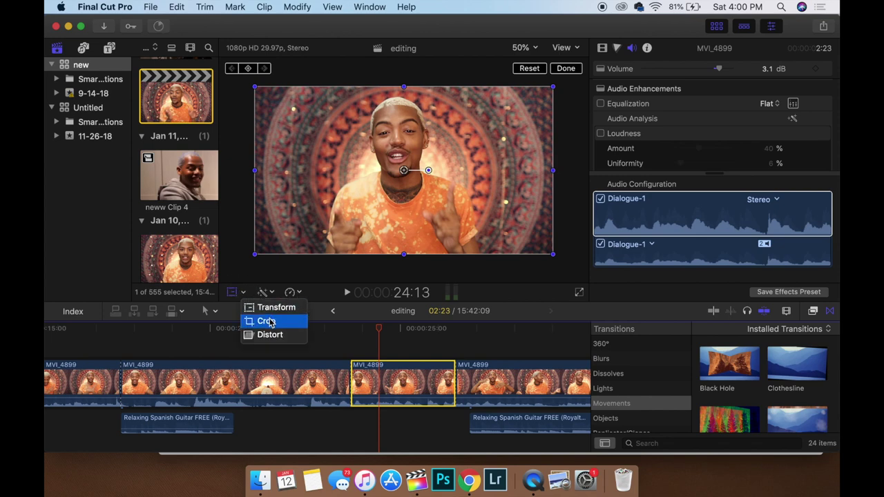
left_click(274, 308)
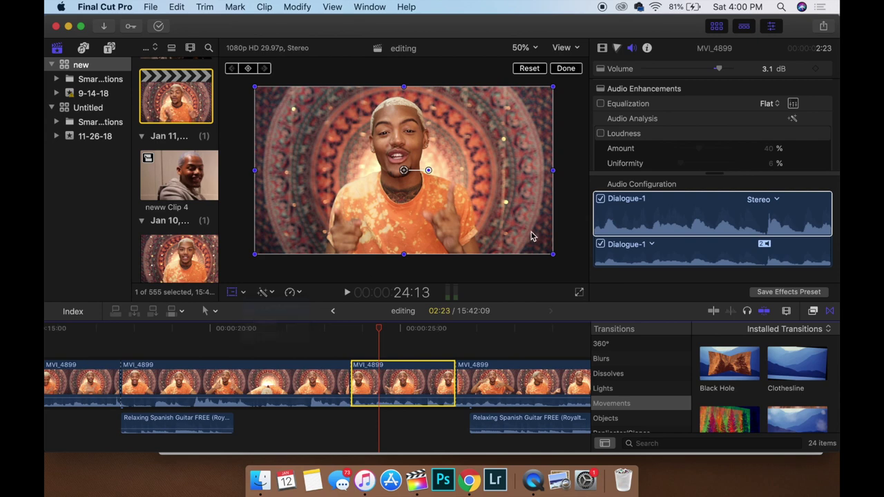
mouse_move(555, 254)
left_mouse_down()
mouse_move(577, 268)
mouse_move(539, 246)
mouse_move(563, 260)
left_mouse_up()
left_click(528, 68)
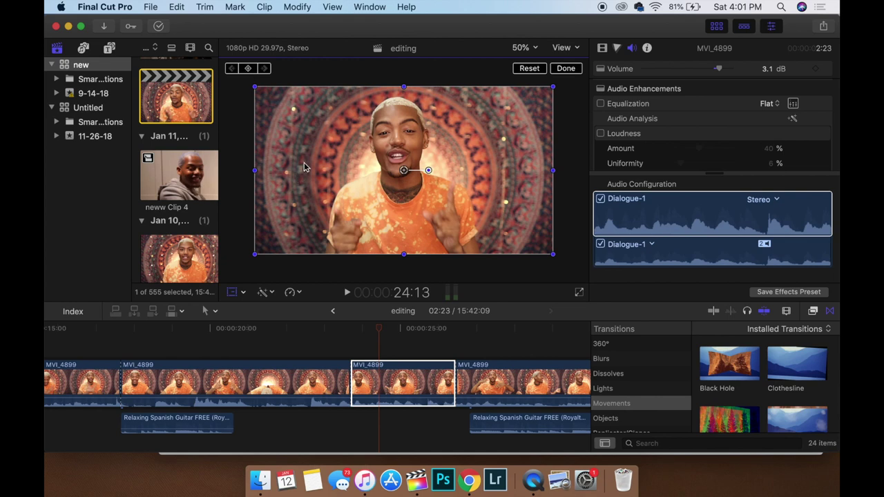
Step: Try cropping the right side, reset to full frame, and apply a Ken Burns move instead
left_click(243, 293)
left_click(261, 320)
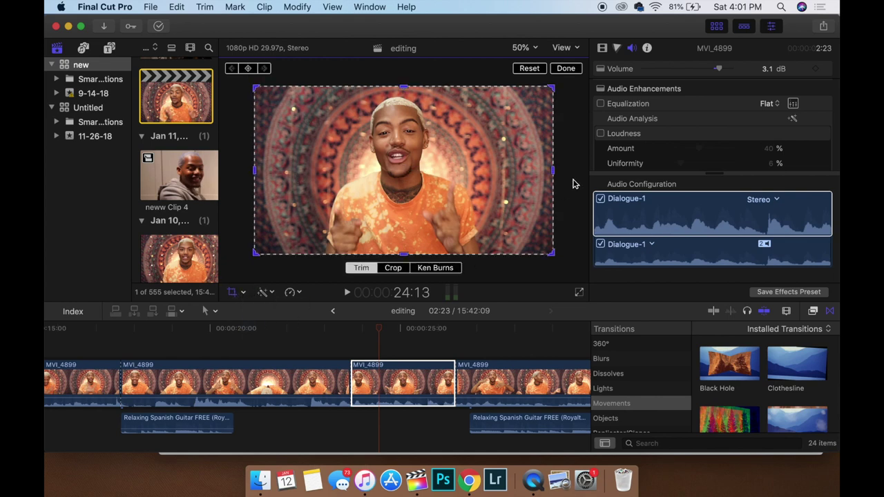
left_click_drag(555, 172, 395, 163)
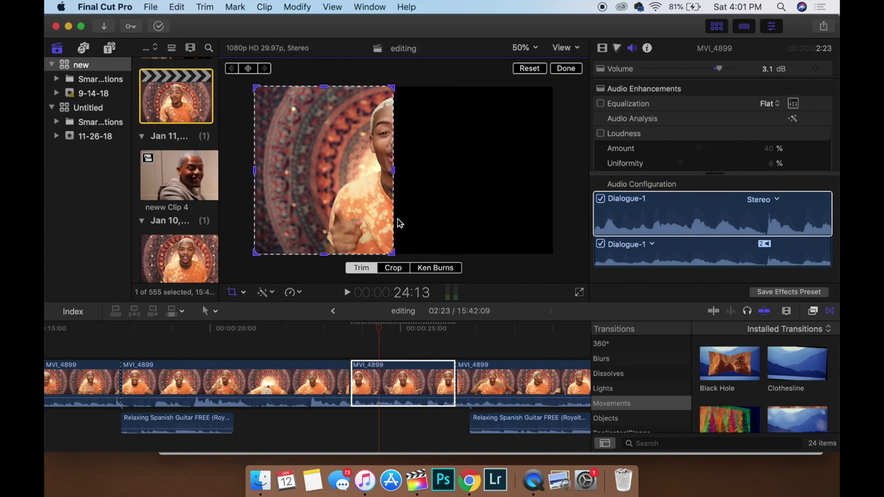
left_click(530, 68)
left_click(436, 268)
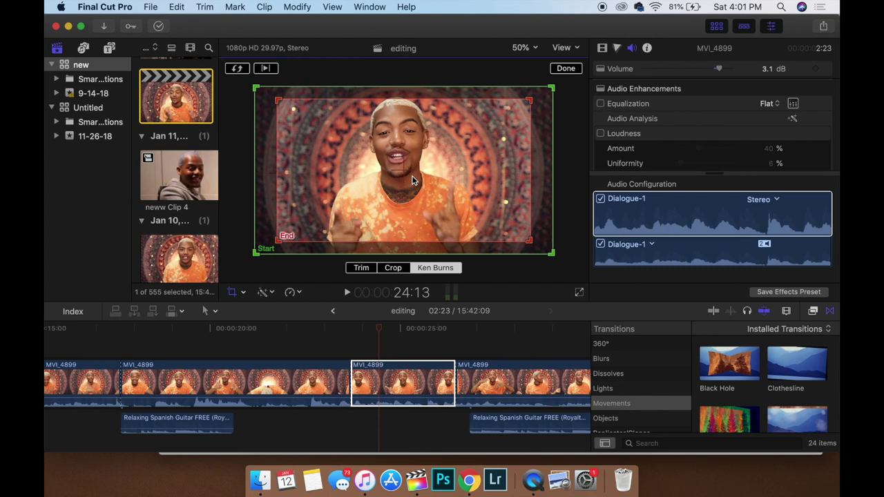
left_click(351, 350)
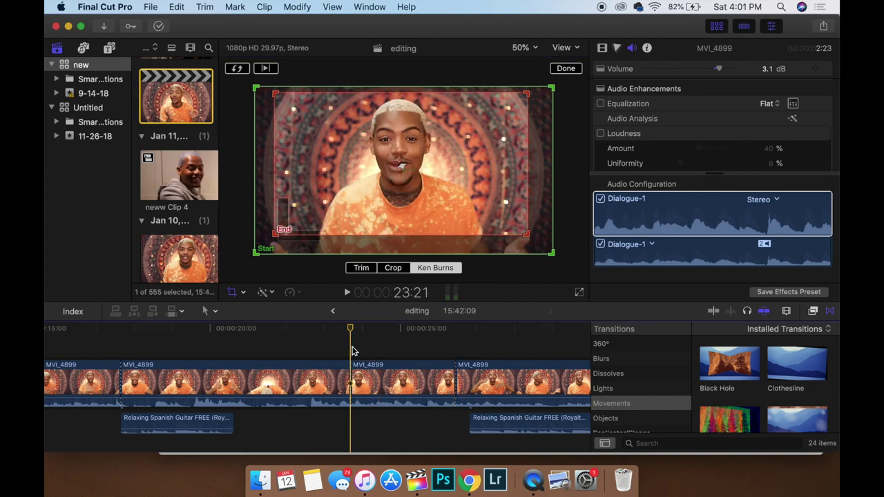
Step: Finish the Ken Burns move, play it back, then replay from about 29 seconds
left_click(233, 293)
key("space")
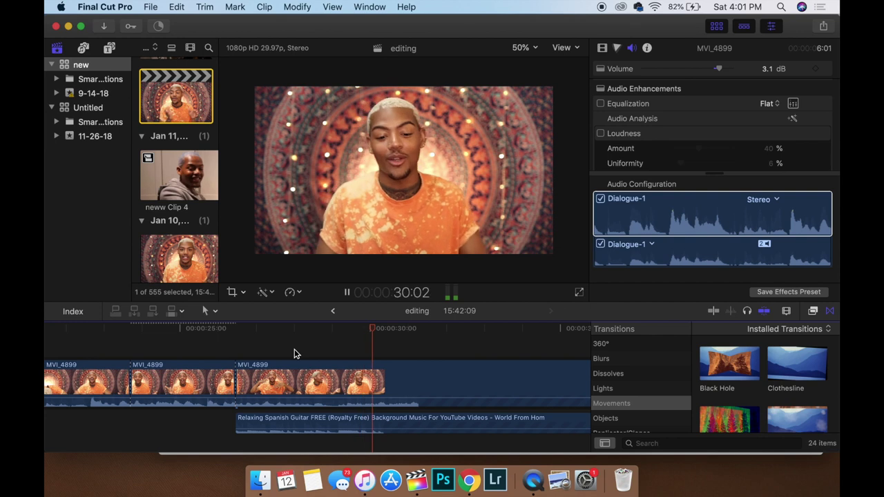
key("space")
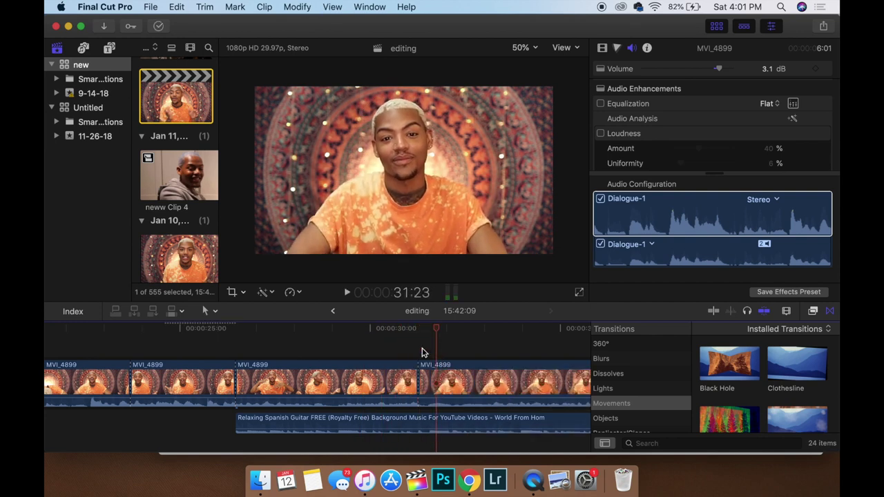
left_click(348, 354)
key("space")
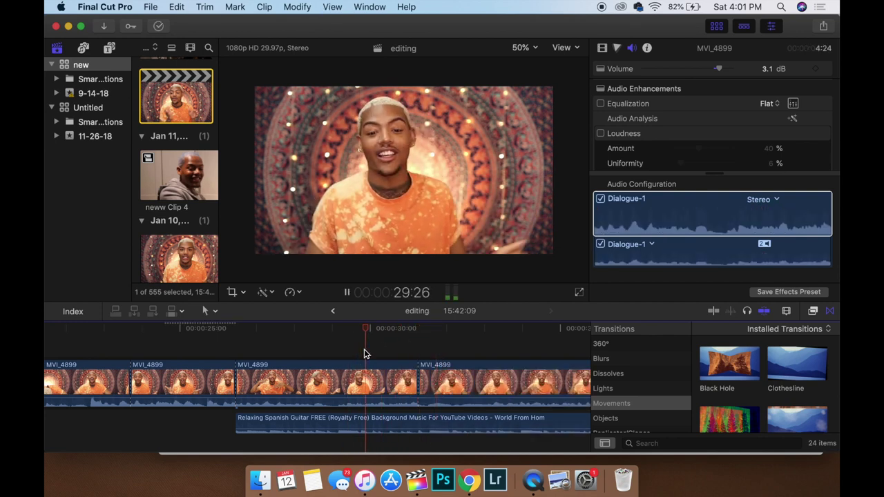
key("space")
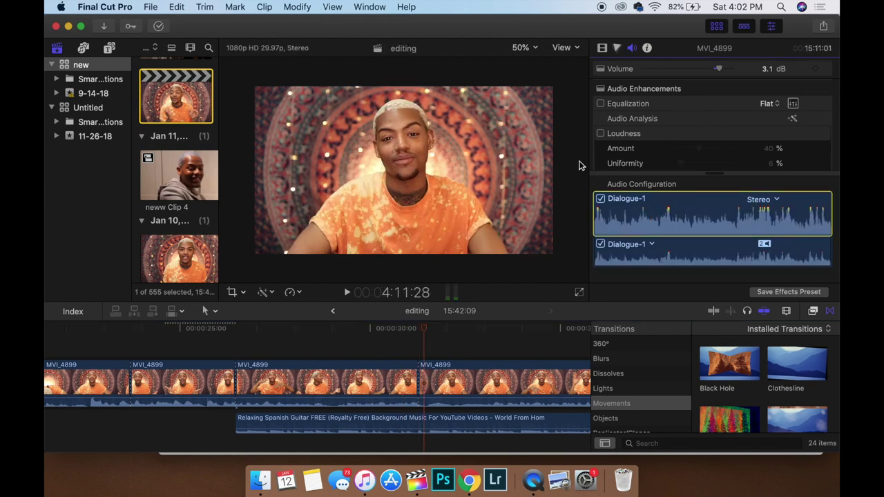
Step: Play further along and select the short MVI_4899 section around 32 seconds
scroll(430, 349, "right", 3)
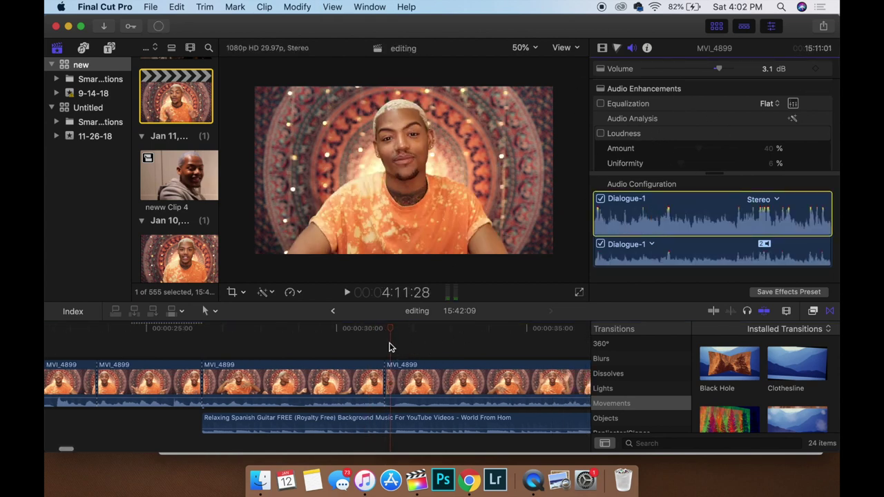
key("space")
scroll(385, 345, "right", 3)
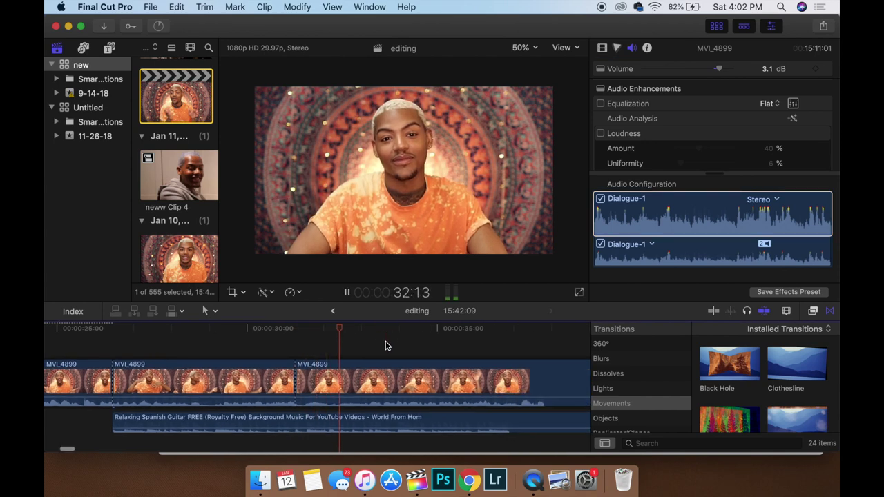
key("space")
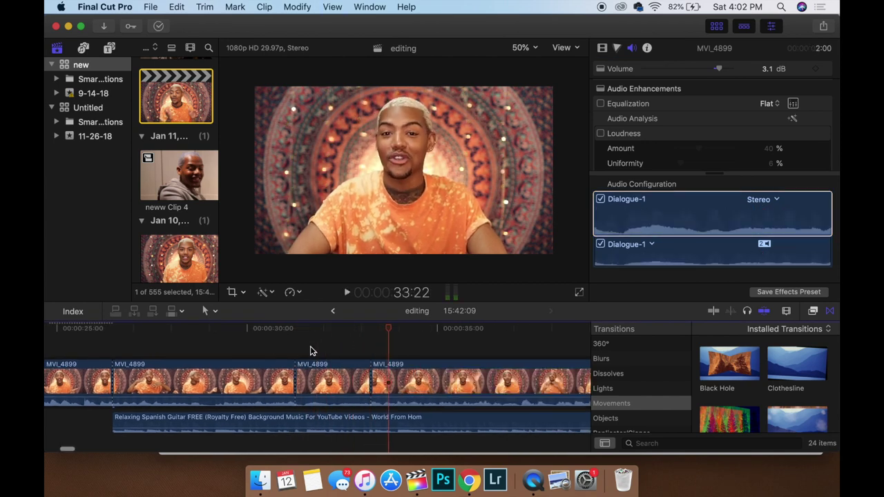
left_click(332, 376)
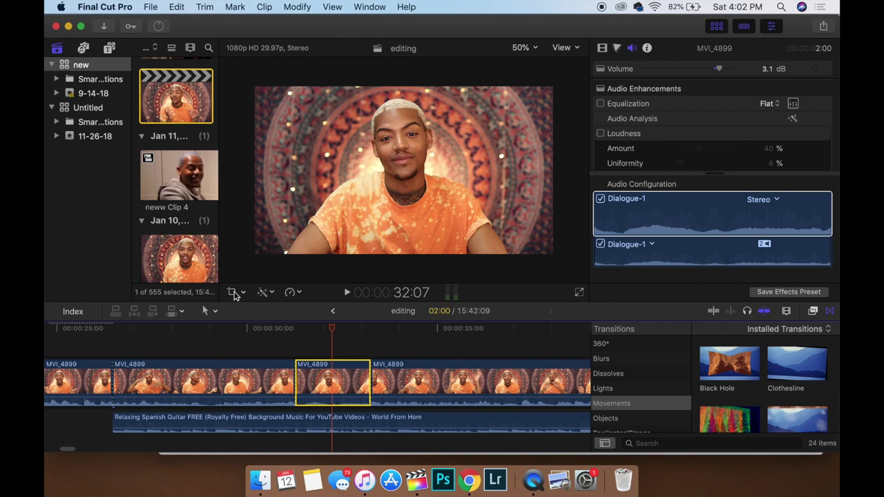
Step: Enlarge the 2-second section near 32 seconds into a face close-up, shift it off-centre, and finish
left_click(234, 295)
left_click(262, 313)
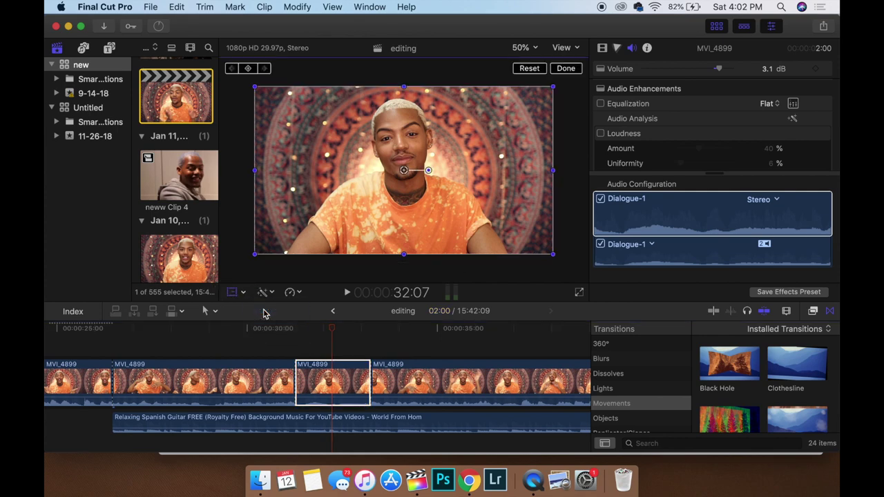
mouse_move(553, 255)
left_mouse_down()
mouse_move(583, 288)
mouse_move(569, 252)
left_mouse_up()
left_click_drag(542, 194, 479, 231)
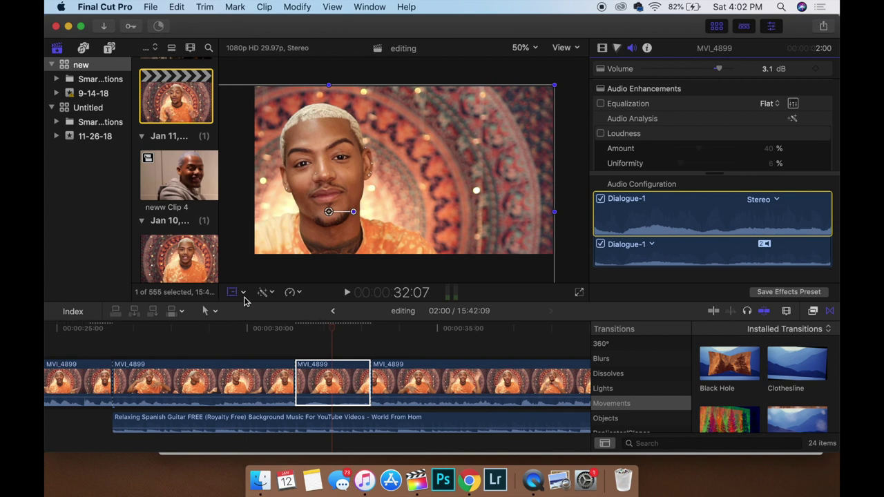
left_click(232, 292)
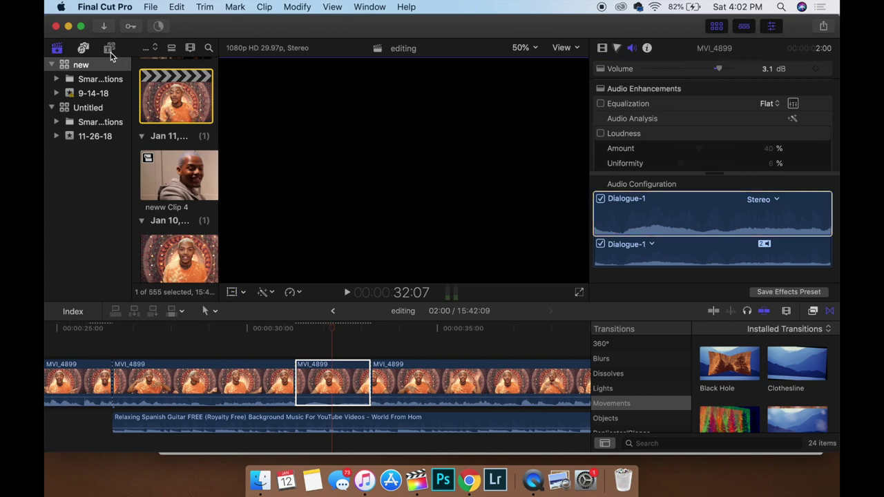
Step: Add a Basic Title above the punch-in section of the timeline
left_click(110, 50)
scroll(176, 152, "up", 3)
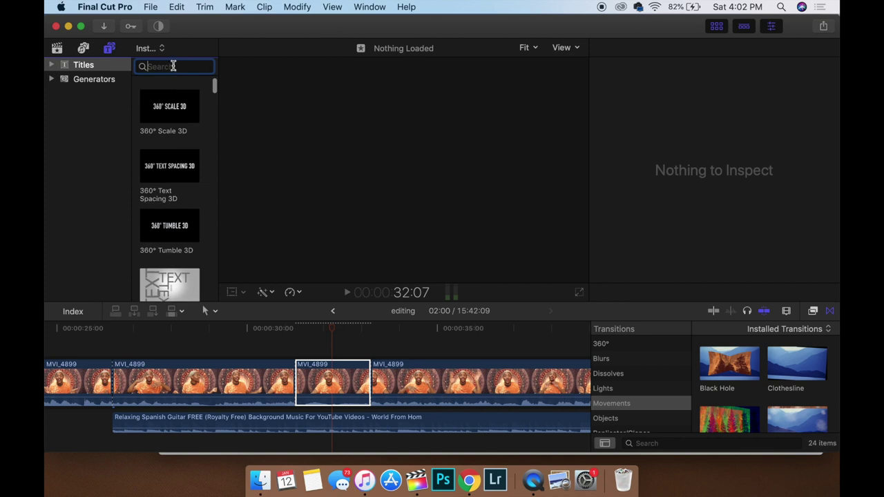
scroll(168, 118, "down", 10)
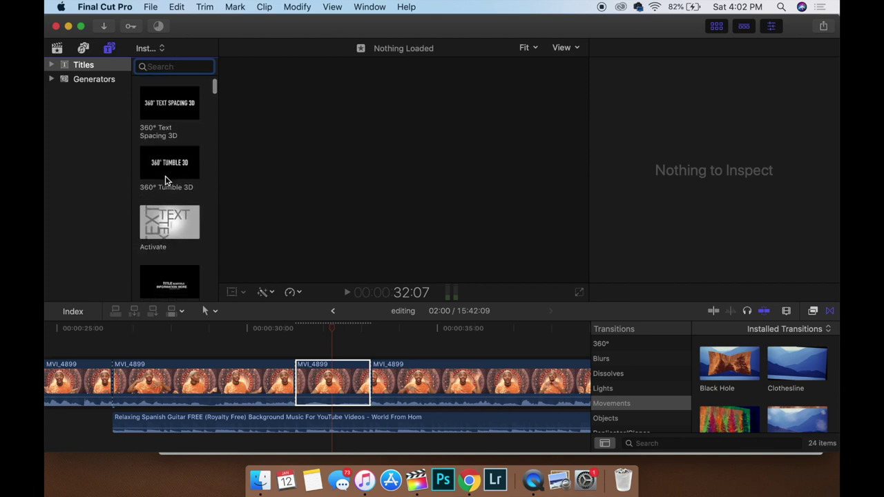
scroll(168, 190, "down", 8)
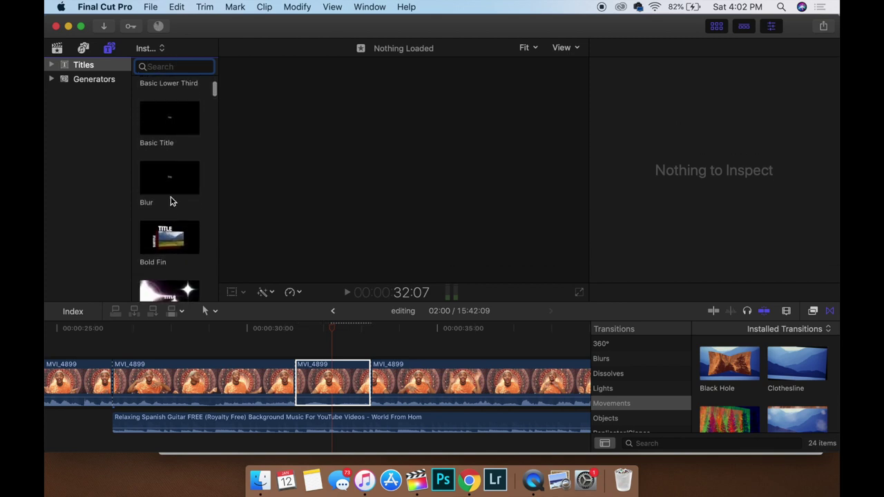
left_click_drag(177, 133, 302, 351)
Step: Trim the Basic Title to 2 seconds by blading it and deleting the excess
left_click(370, 333)
left_click(377, 349)
key("super+b")
left_click(395, 350)
key("Delete")
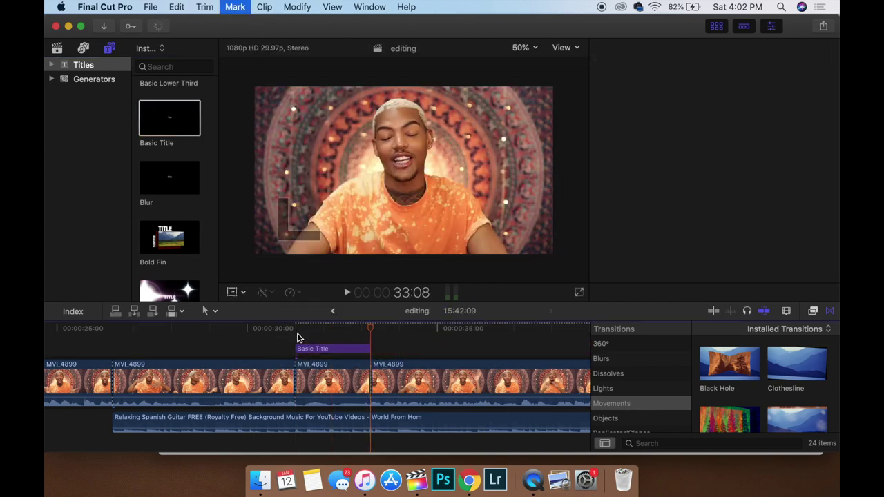
Step: Set the title text to "Heyyyyyy" and raise its size to 288
left_click(297, 335)
left_click(319, 348)
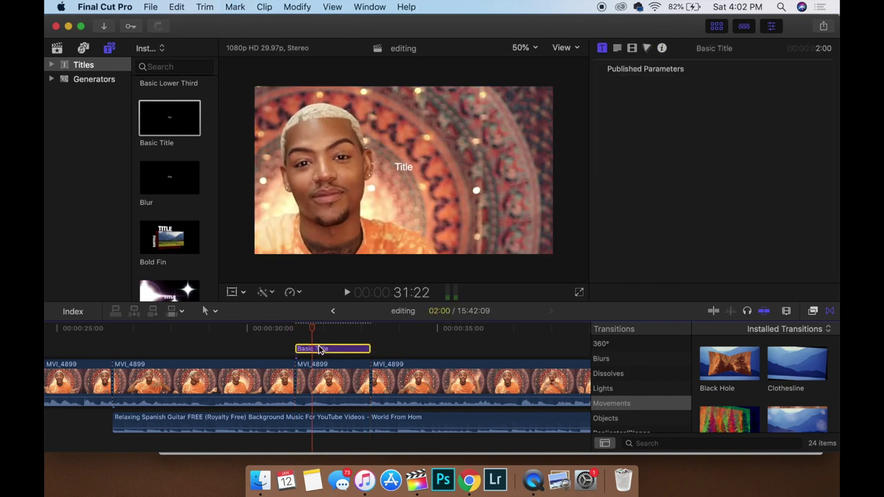
left_click(624, 48)
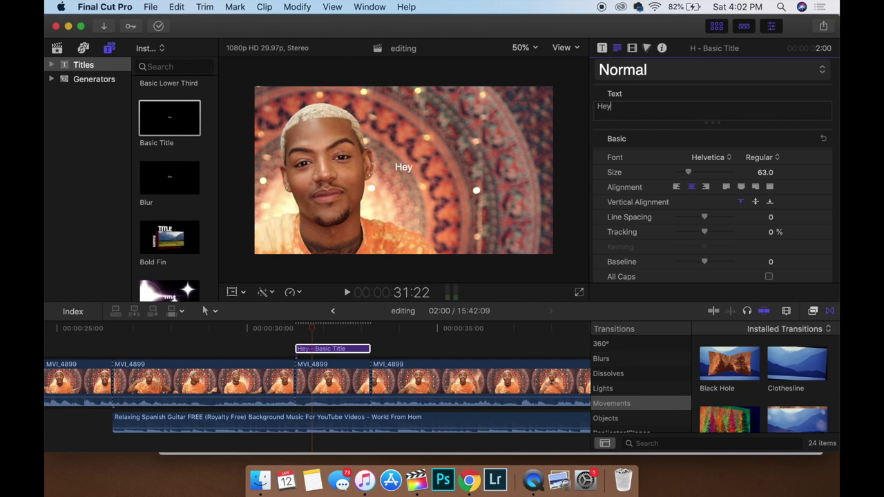
left_click_drag(704, 178, 742, 188)
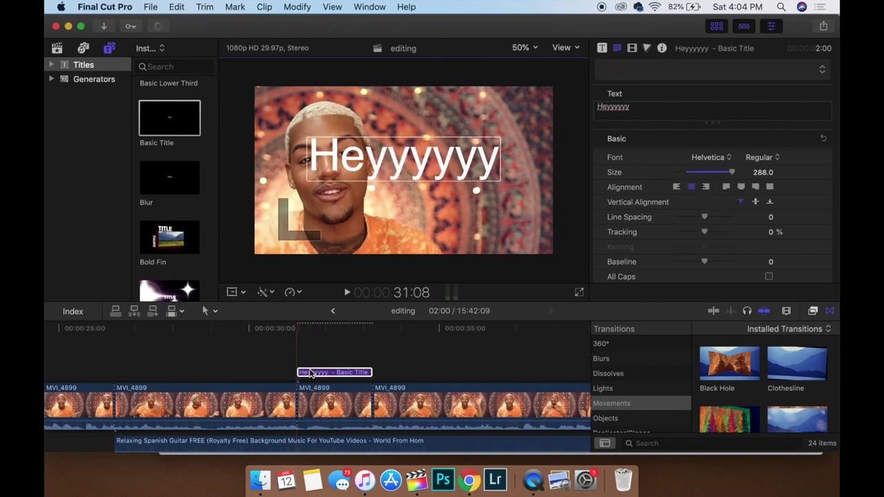
right_click(311, 373)
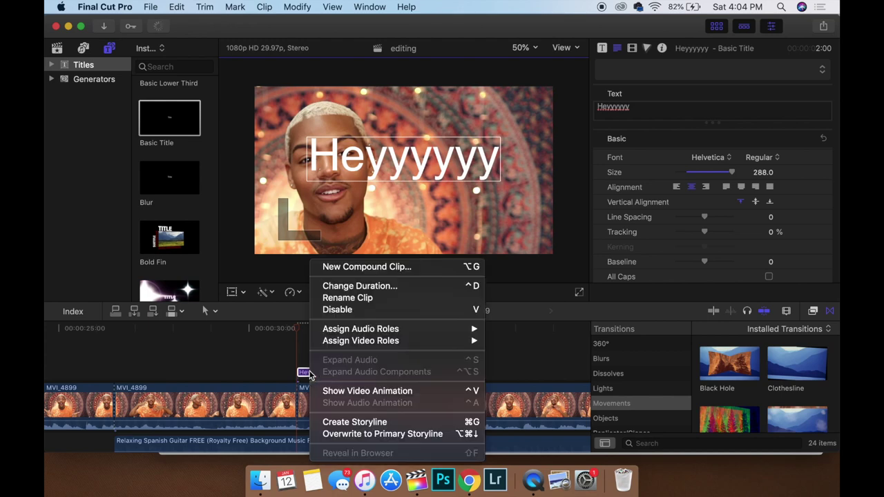
Step: Turn the Heyyyyyy title into a compound clip with the default name
left_click(353, 265)
key("Return")
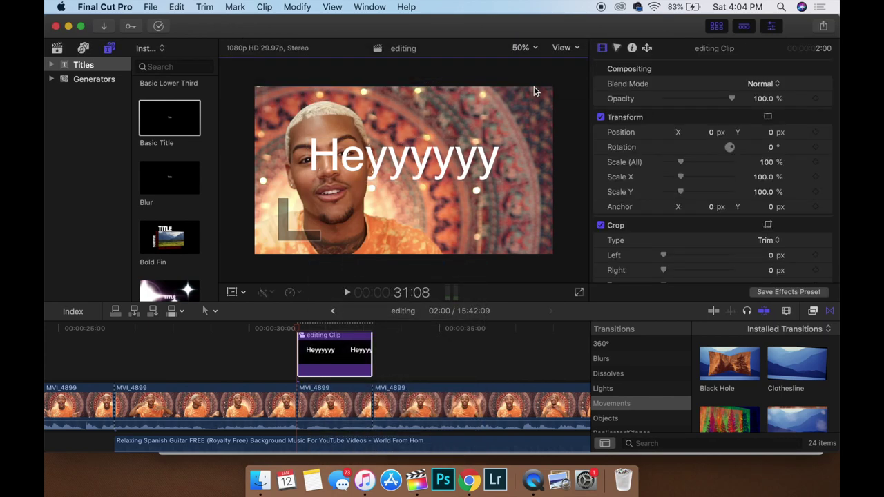
left_click(319, 367)
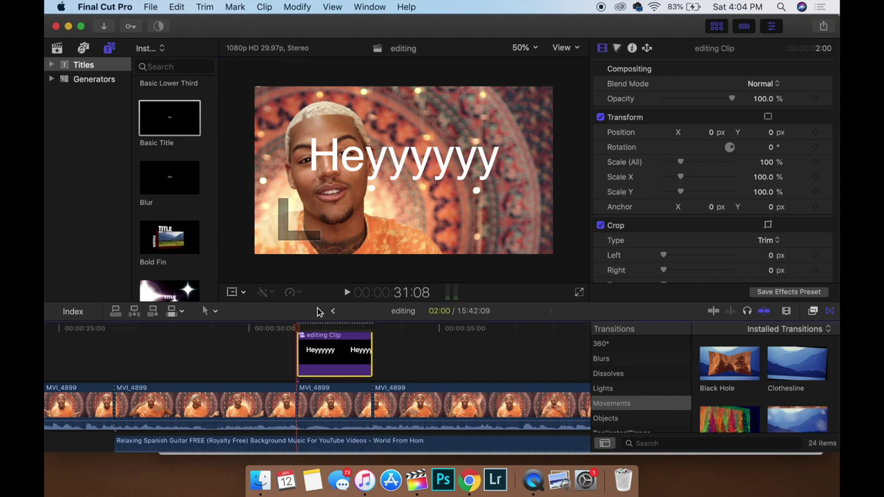
Step: Keyframe the title's position from off-screen right to the left side of frame
left_click(233, 293)
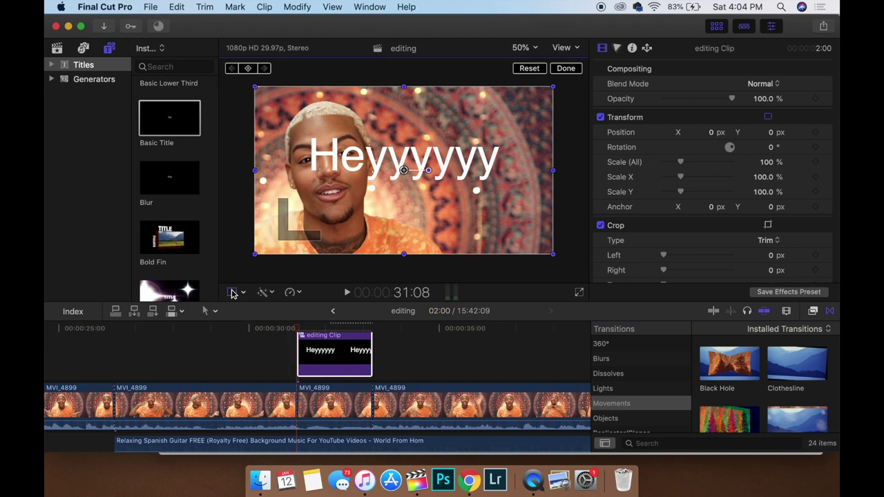
left_click(240, 294)
left_click(255, 308)
left_click_drag(310, 156, 560, 118)
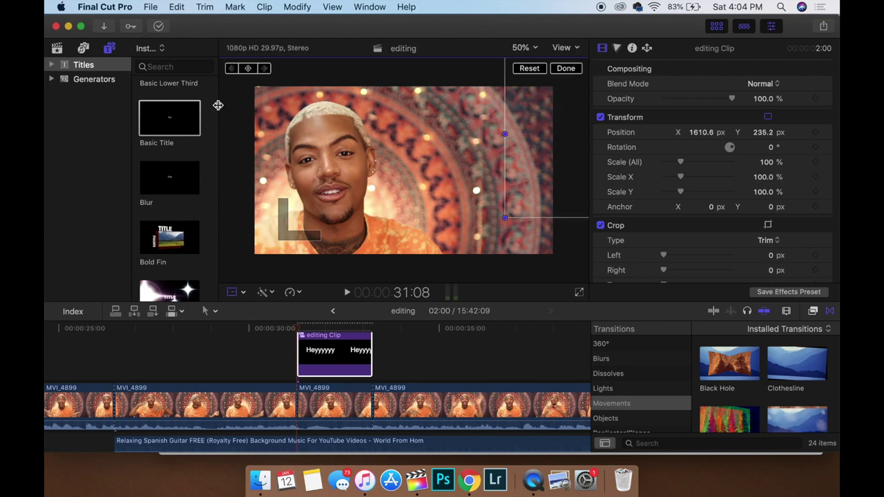
scroll(337, 354, "up", 2)
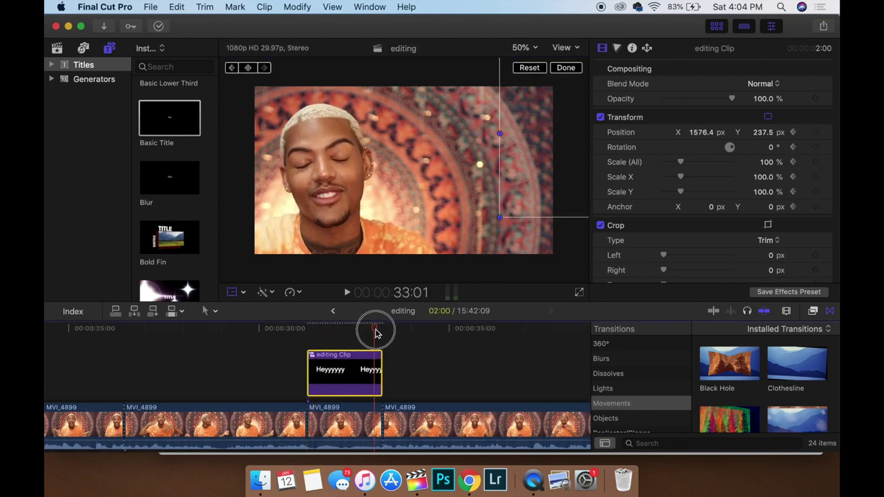
left_click(375, 330)
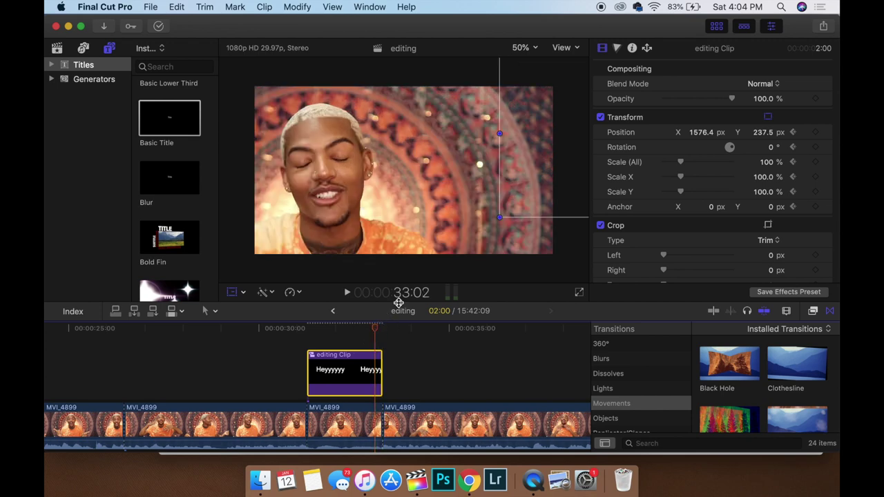
left_click_drag(553, 204, 60, 204)
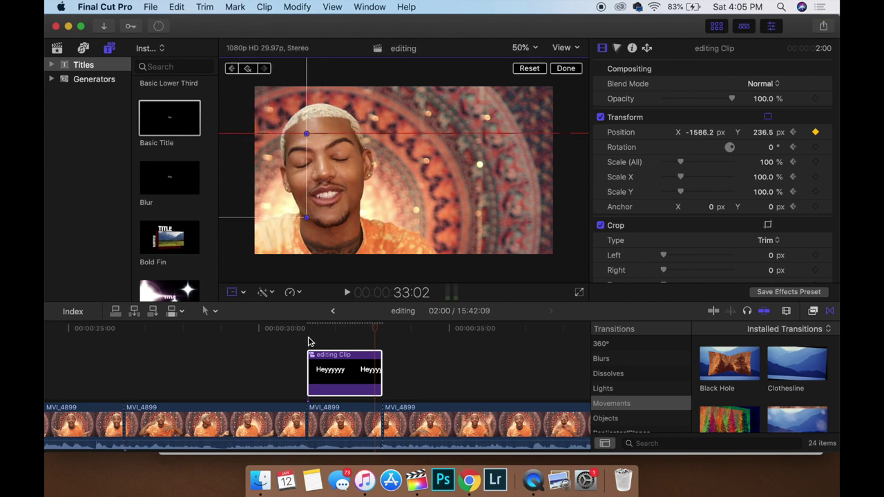
Step: Preview the sliding title, then add a second Basic Title above the compound clip
left_click(309, 341)
left_click(233, 293)
key("space")
left_click_drag(169, 117, 331, 342)
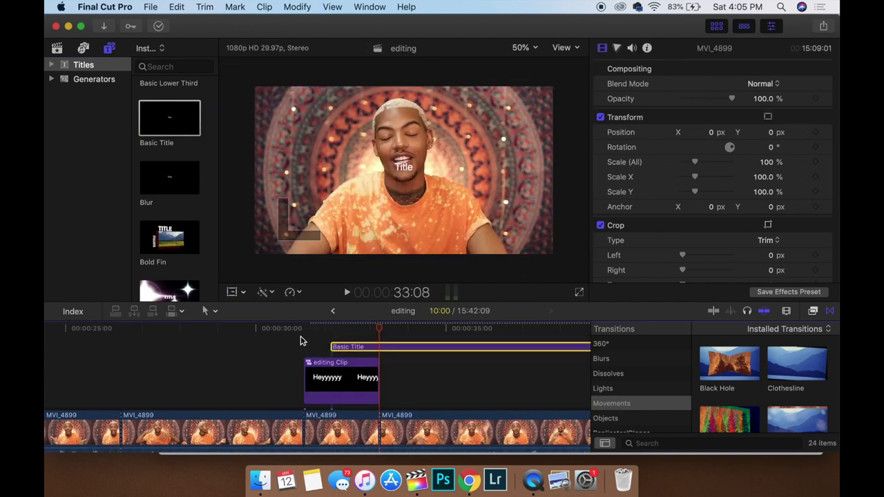
Step: Shorten the second Basic Title by blading it at the playhead and deleting the tail
left_click(301, 341)
key("space")
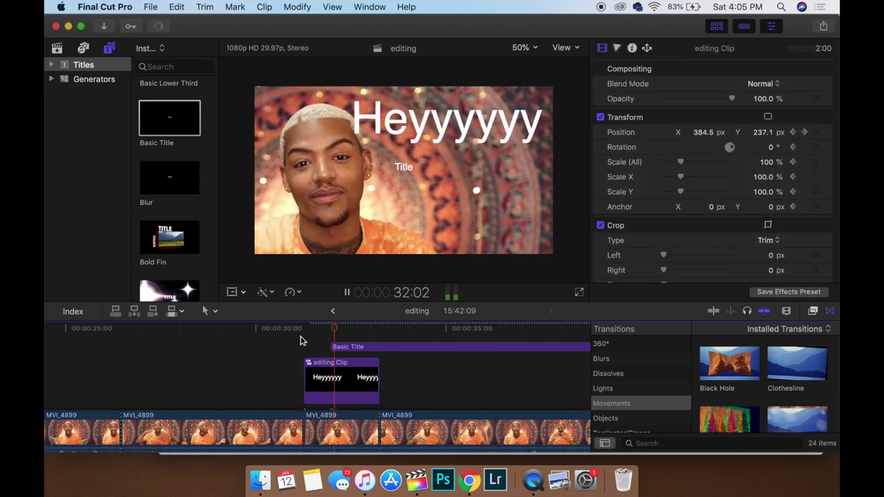
key("space")
left_click(378, 345)
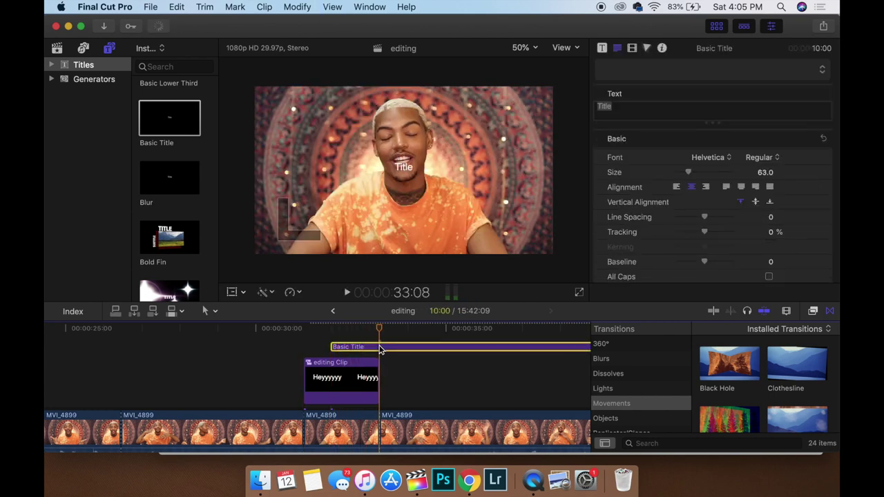
key("super+b")
left_click(396, 347)
left_click(407, 400)
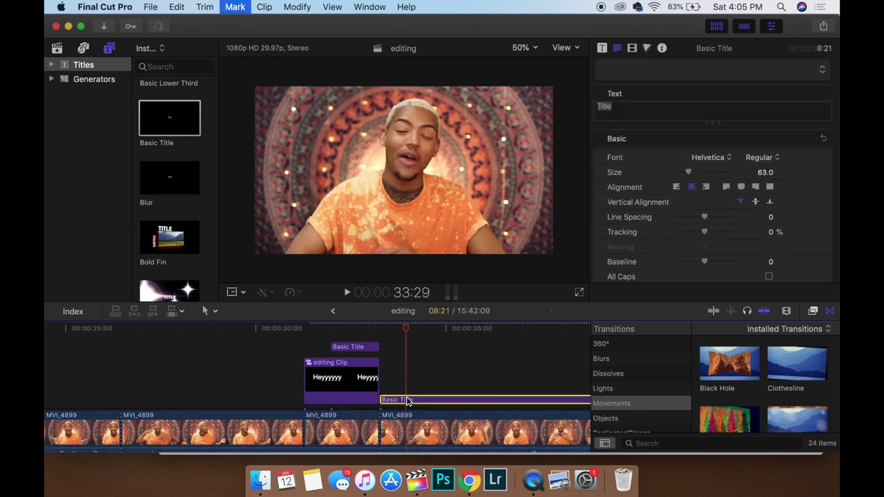
key("Delete")
Step: Replace the second title's placeholder text with "Wassup y'all?!"
left_click(334, 346)
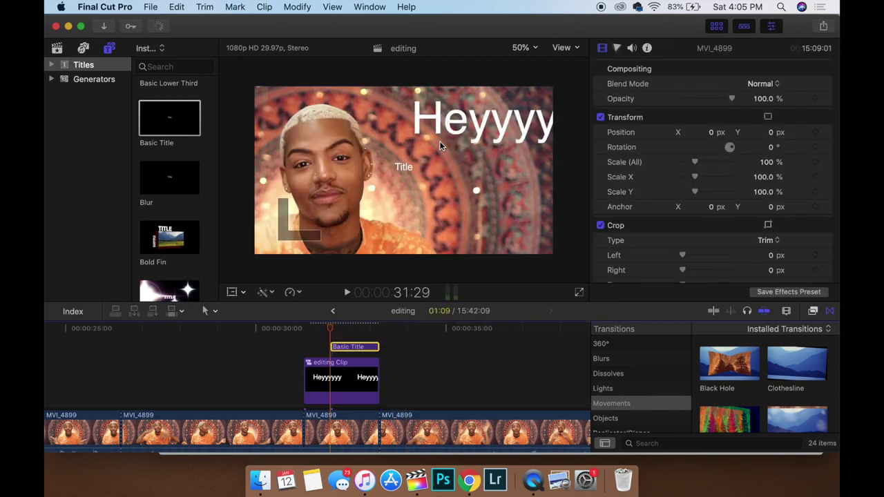
left_click(617, 48)
triple_click(641, 99)
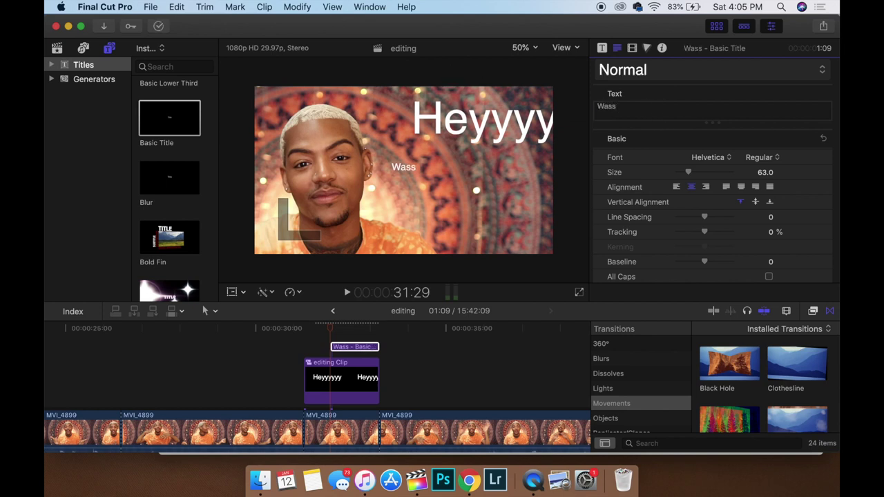
type("Wassup yall?")
Step: Place the Wassup title at the upper right, enlarge it to size 106, and preview
left_click_drag(410, 166, 525, 159)
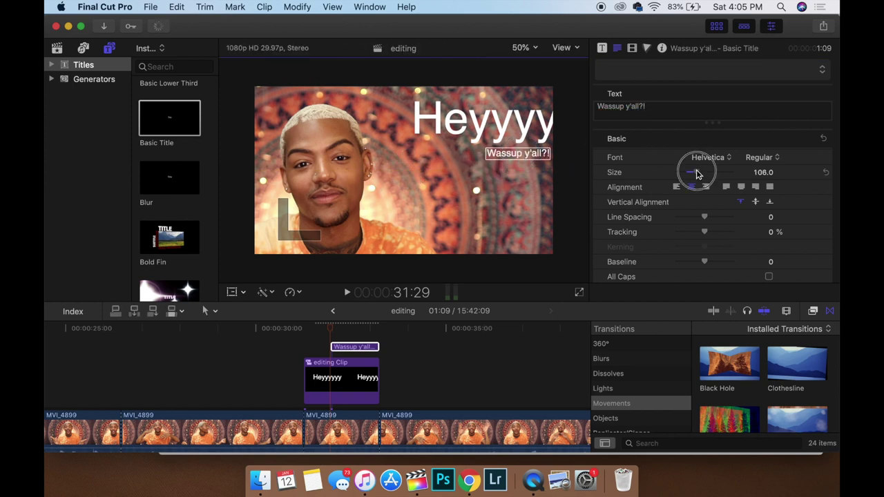
left_click_drag(689, 172, 696, 172)
left_click_drag(532, 154, 509, 158)
left_click(284, 349)
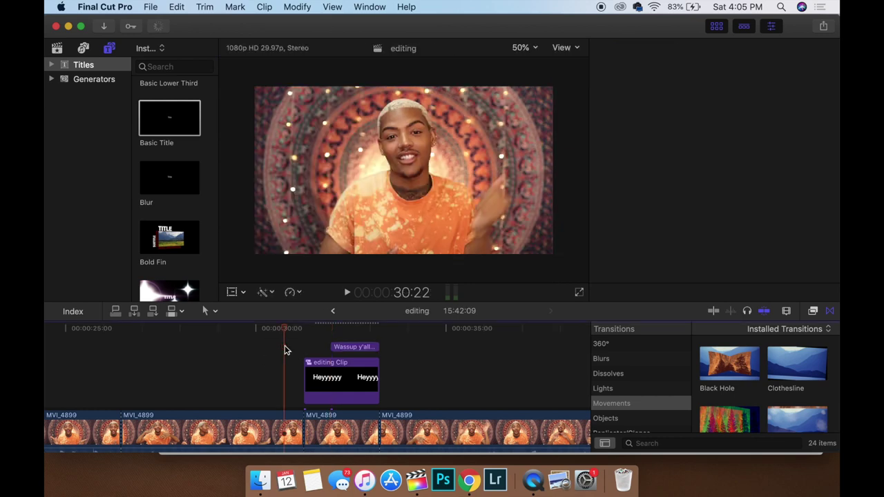
key("space")
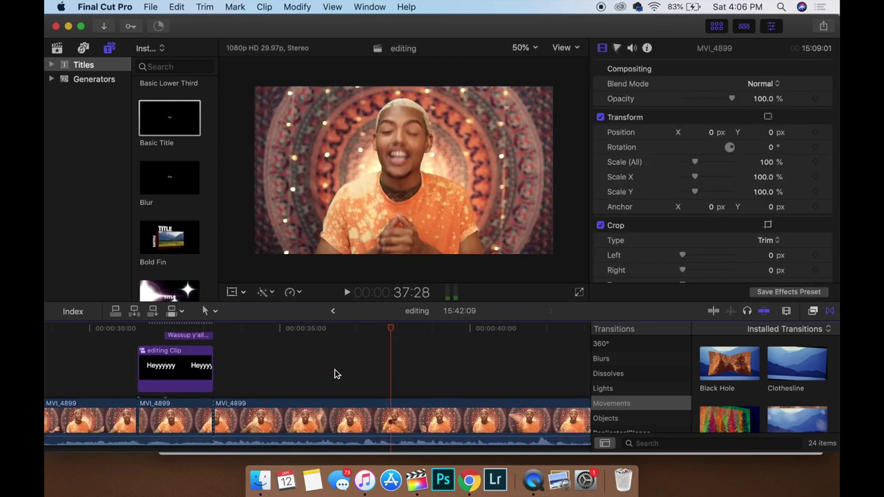
scroll(334, 370, "down", 2)
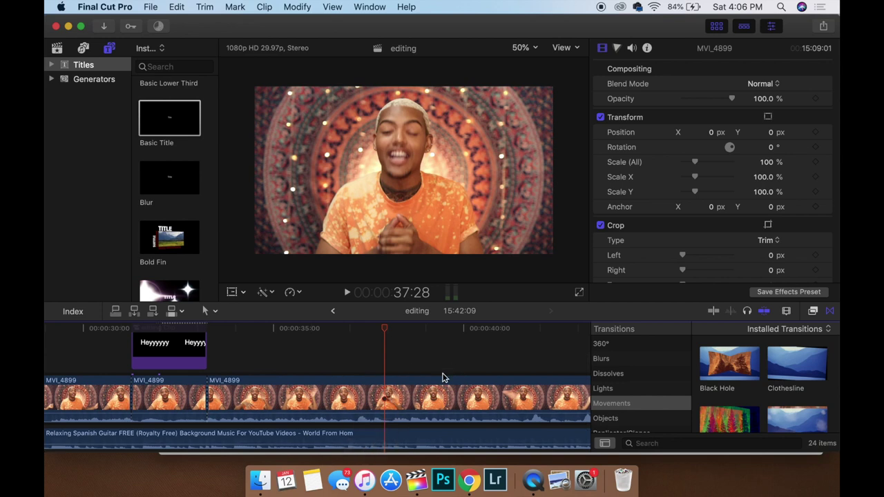
Step: Split the background music and trim the second piece later to leave a gap from 37:14
left_click(388, 441)
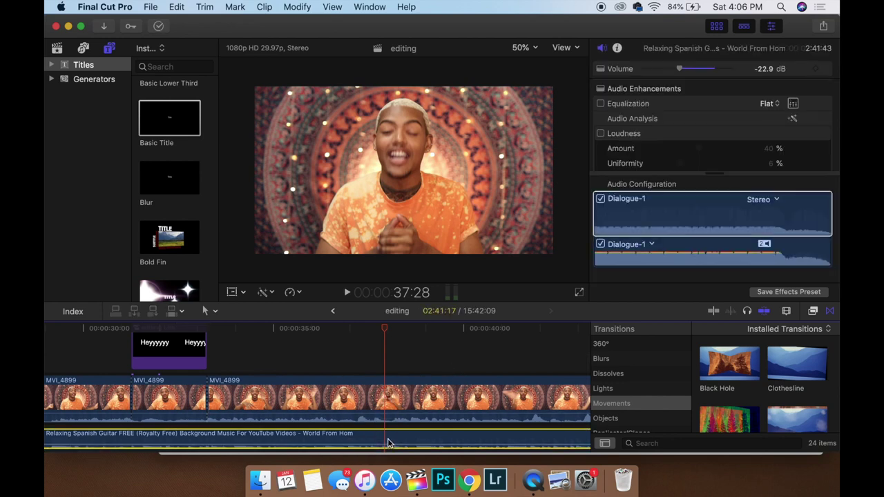
key("super+b")
left_click_drag(386, 440, 606, 438)
left_click(366, 363)
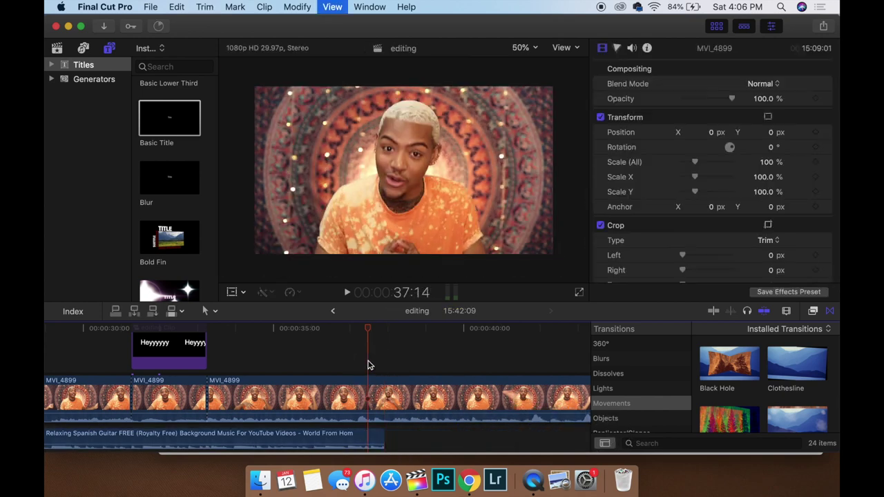
key("space")
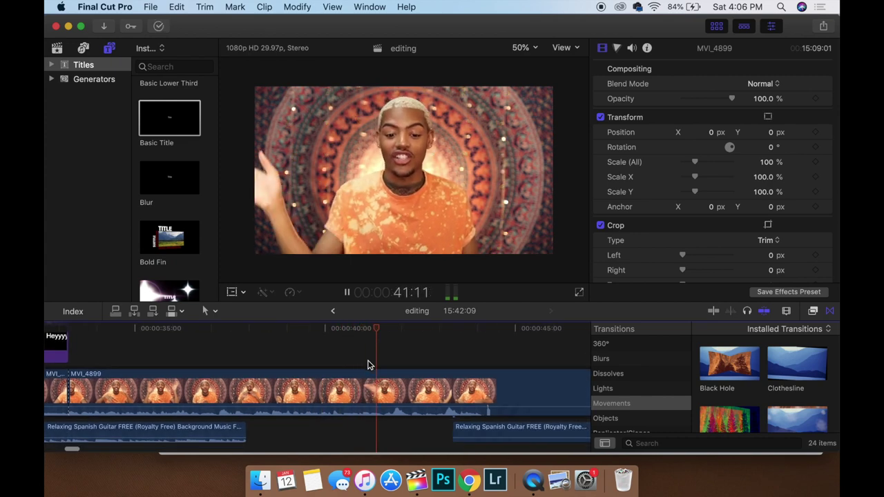
key("space")
Step: Blade the MVI_4899 talking-head clip around 42 seconds and review the cut
key("super+b")
scroll(367, 363, "right", 3)
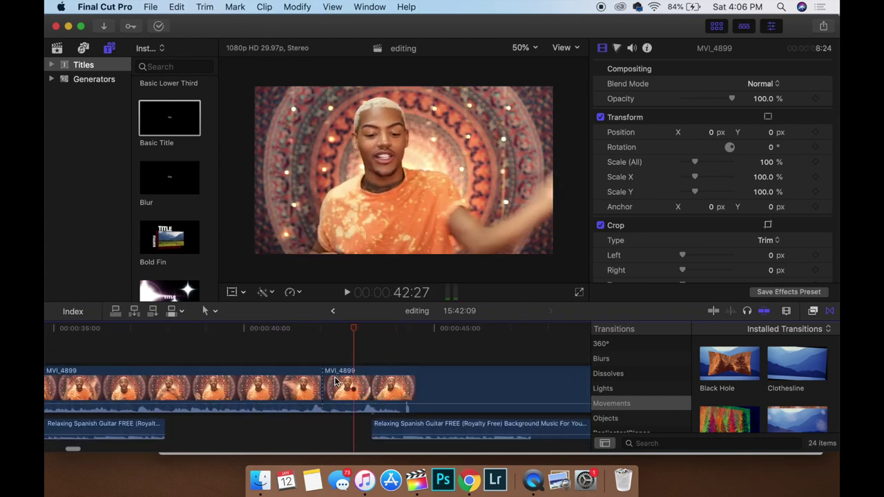
left_click(319, 357)
left_click(324, 391)
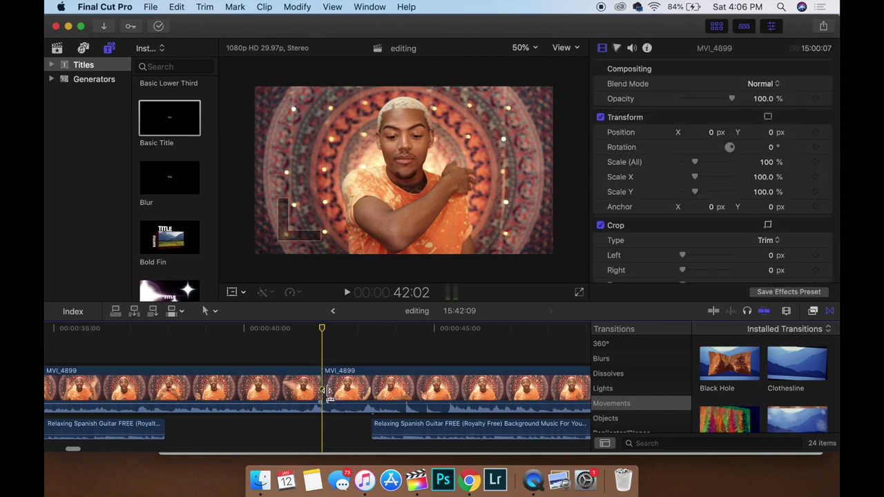
left_click(295, 349)
key("space")
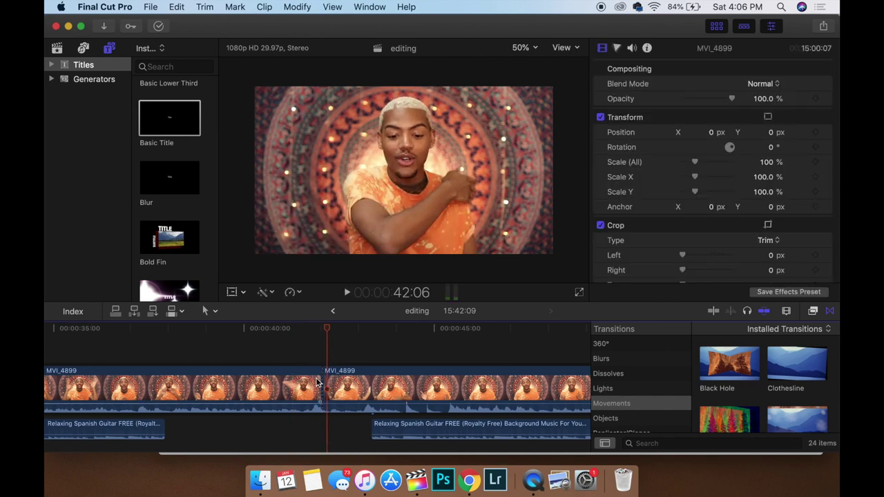
Step: Blade the talking-head clip again at 1:54:13
scroll(317, 382, "right", 5)
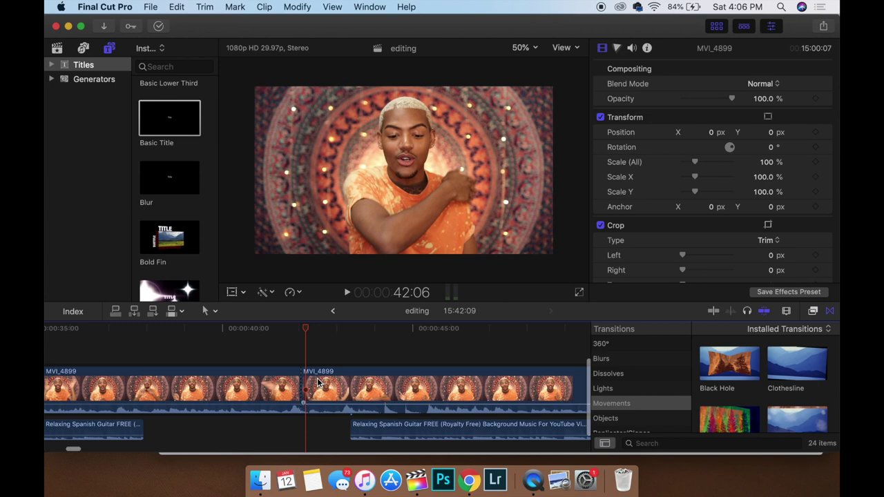
left_click(279, 351)
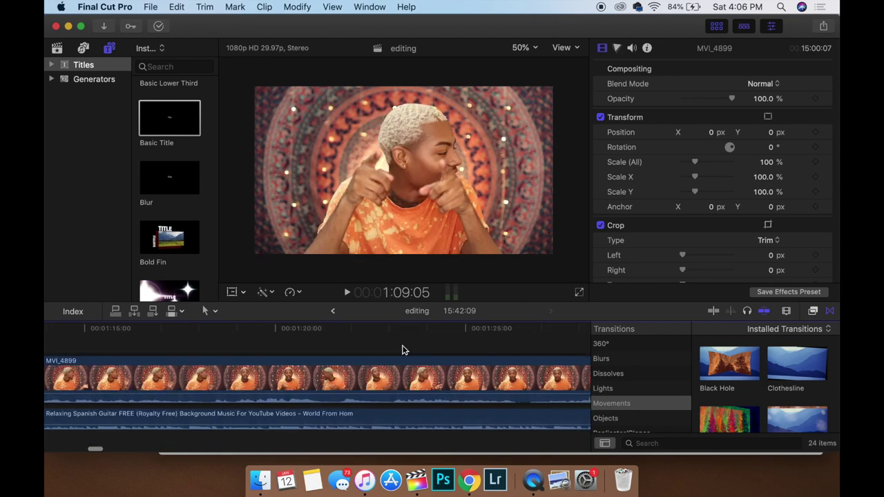
scroll(405, 352, "left", 2)
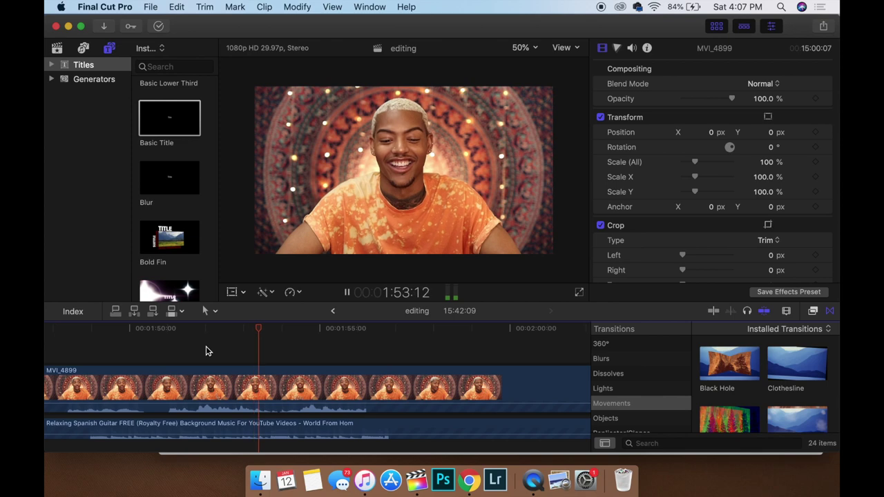
key("space")
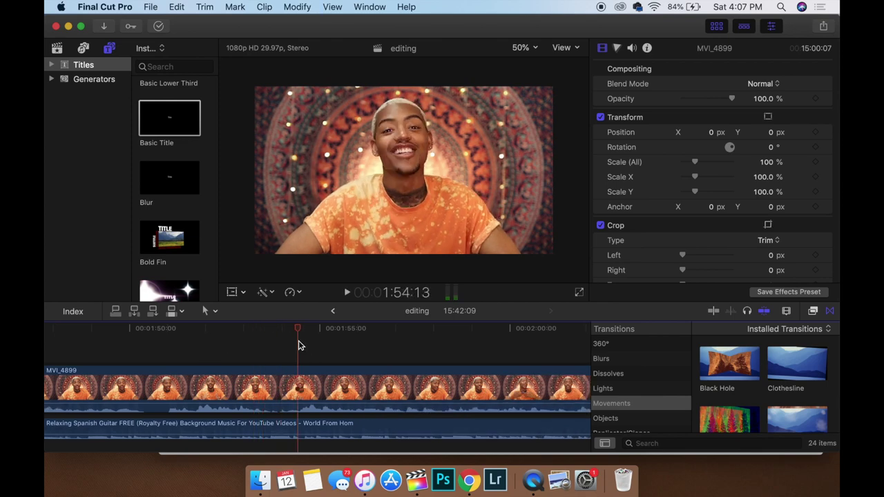
key("super+b")
Step: Delete the section before the 1:54:13 cut, then undo the deletion
scroll(271, 389, "left", 5)
left_click(271, 388)
scroll(271, 388, "left", 15)
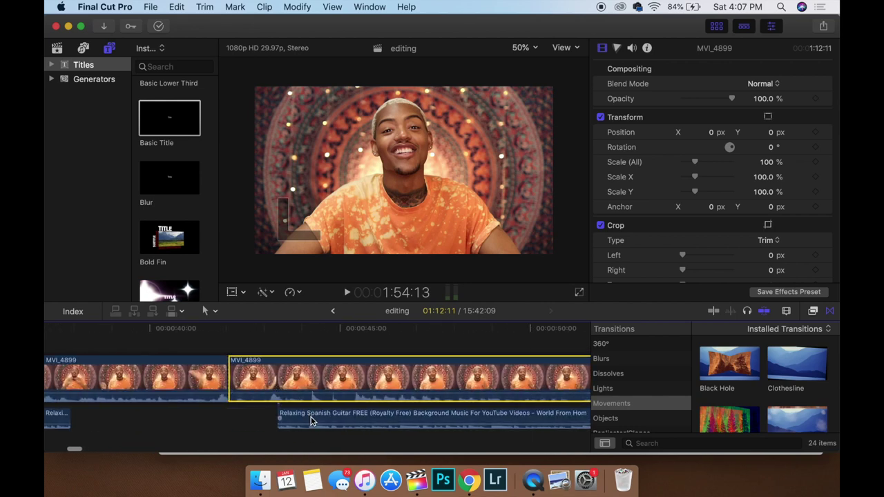
key("Delete")
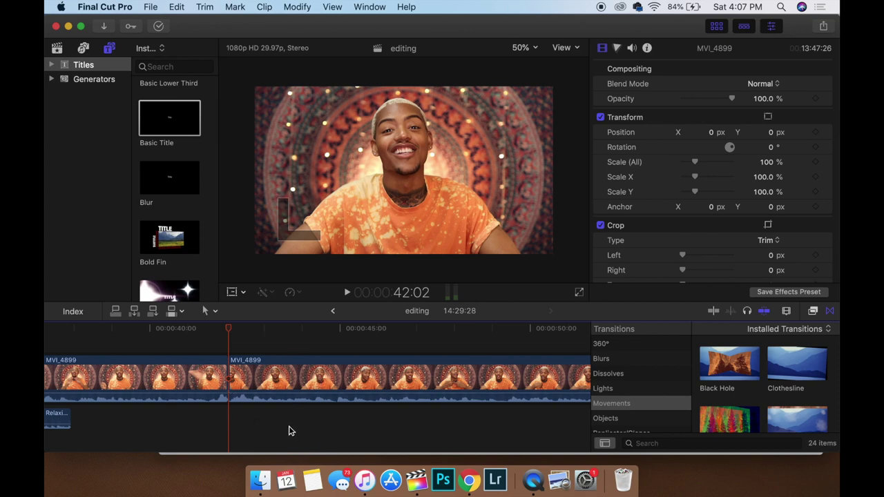
key("super+z")
Step: Slide the background music clip earlier in the timeline
scroll(233, 413, "left", 15)
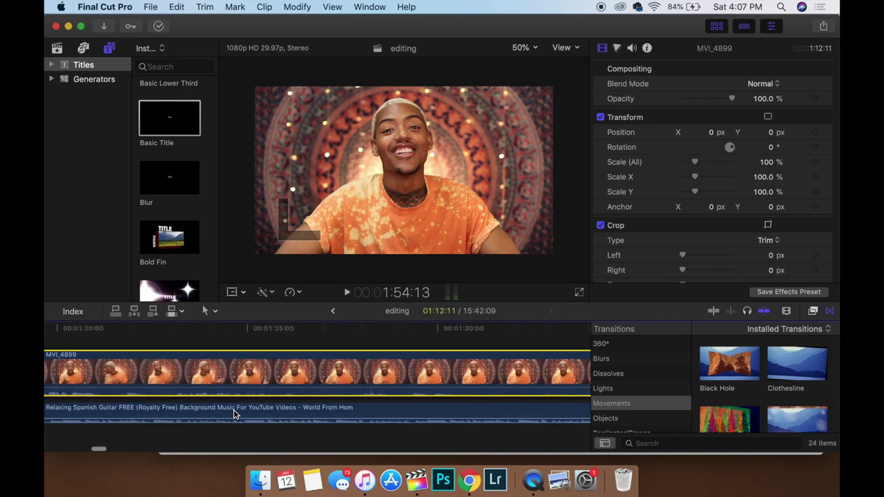
scroll(233, 413, "right", 3)
left_click(230, 415)
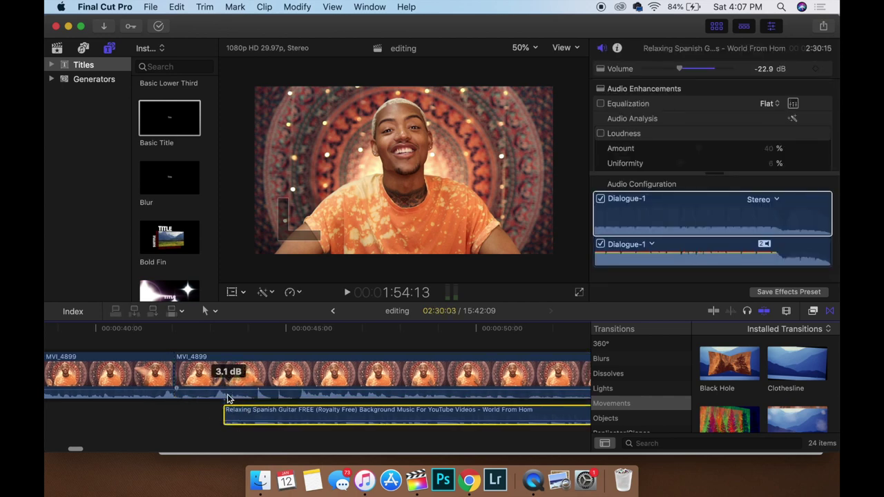
left_click_drag(241, 412, 155, 419)
Step: Delete the second talking-head clip and review the join from 41:00
left_click(209, 376)
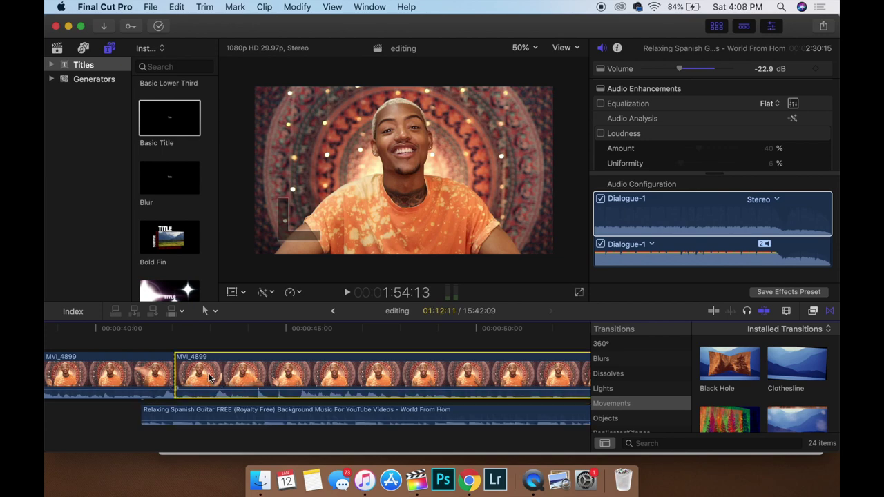
key("BackSpace")
left_click(209, 376)
left_click(136, 338)
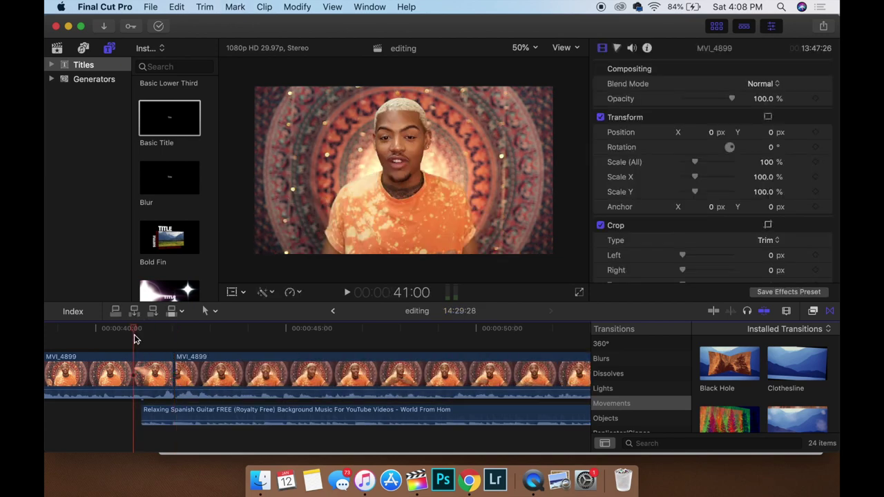
key("space")
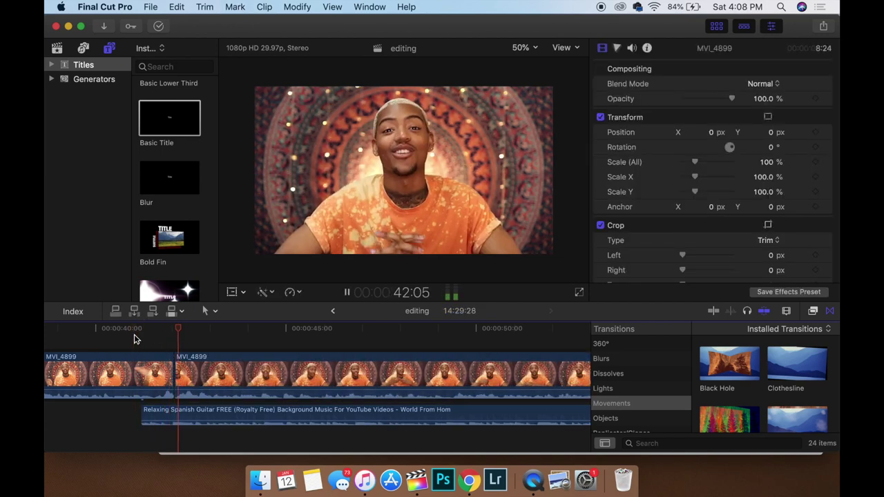
Step: Move the second music piece to about 46 seconds and review playback across the cut
left_click_drag(161, 413, 340, 431)
scroll(331, 387, "left", 5)
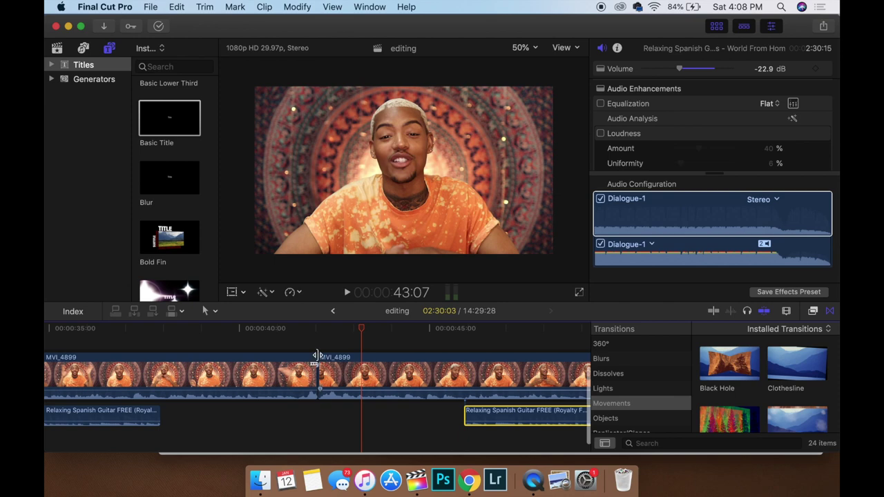
left_click(302, 339)
key("space")
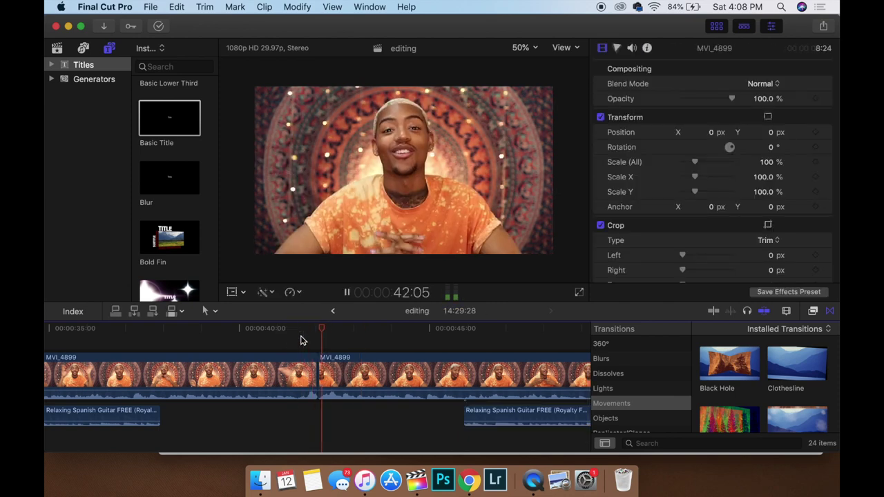
key("space")
left_click(316, 339)
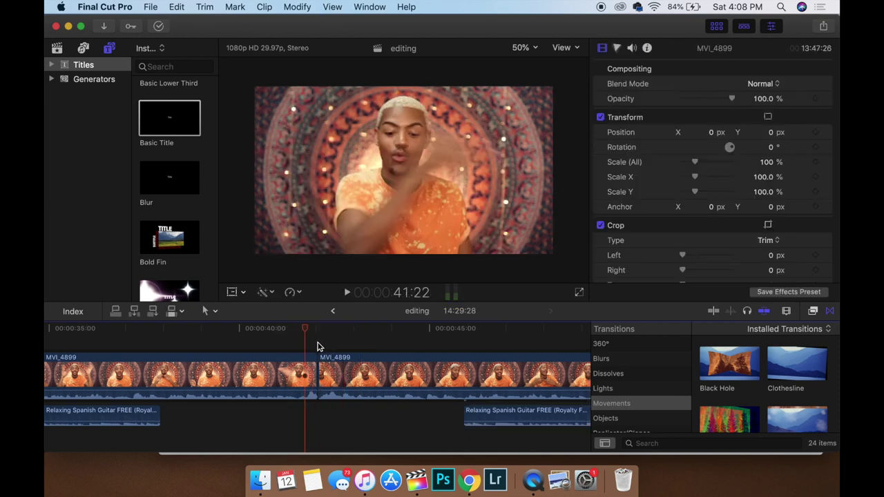
left_click(309, 335)
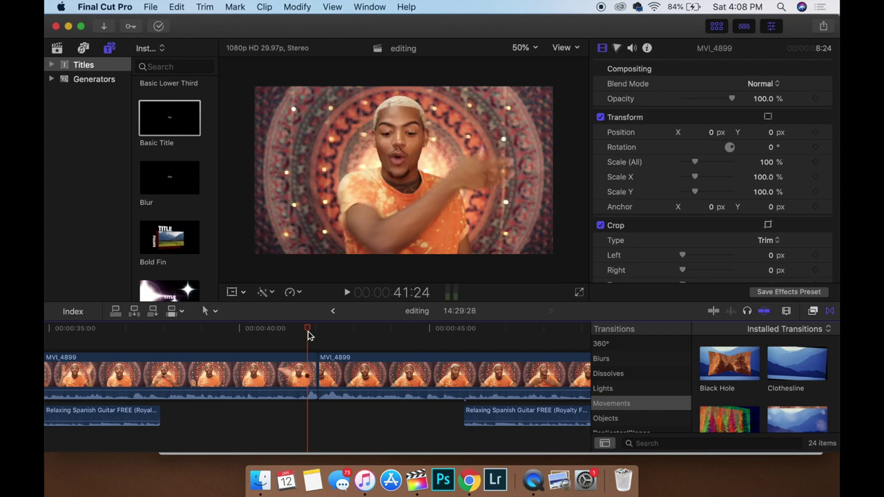
key("space")
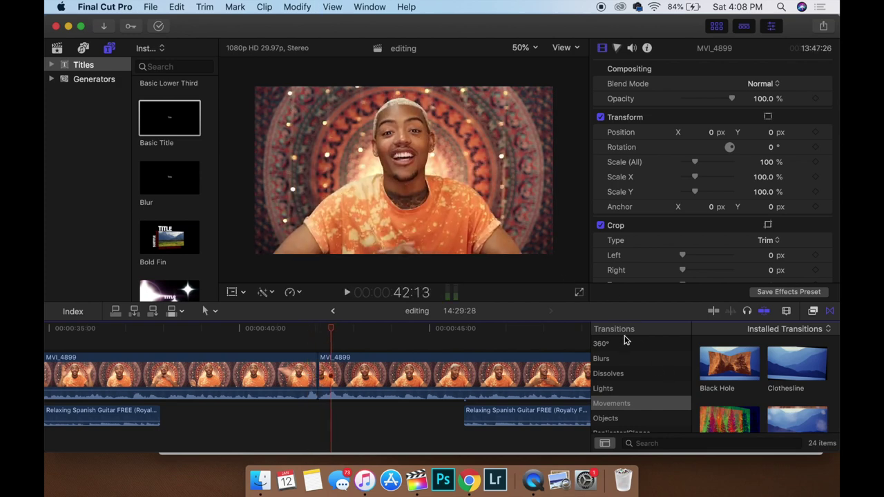
scroll(621, 359, "down", 1)
left_click_drag(730, 362, 318, 373)
left_click(291, 335)
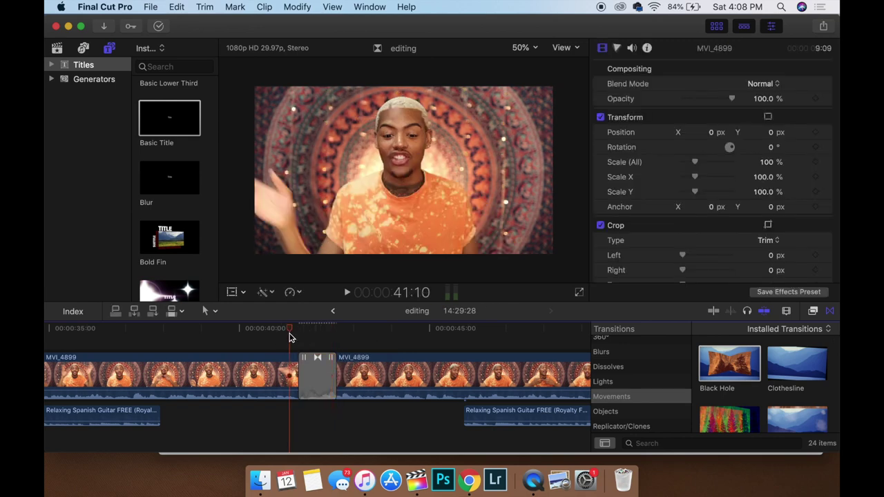
key("space")
key("space")
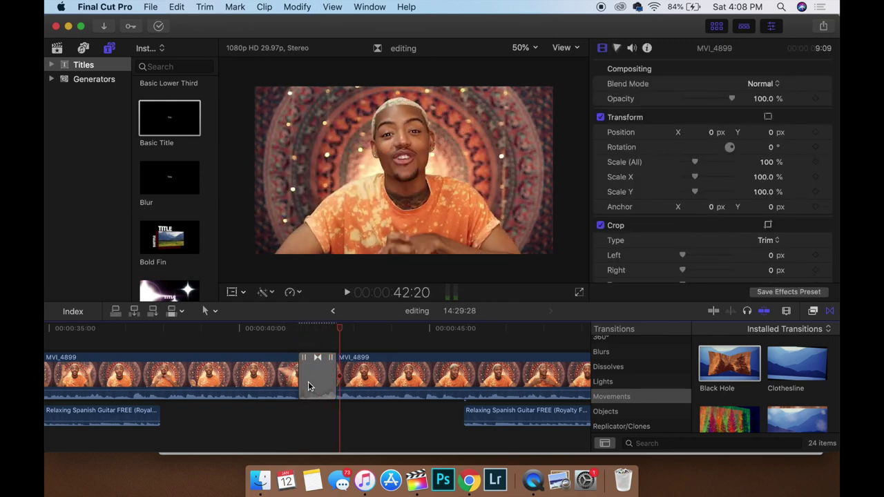
left_click(309, 386)
key("Delete")
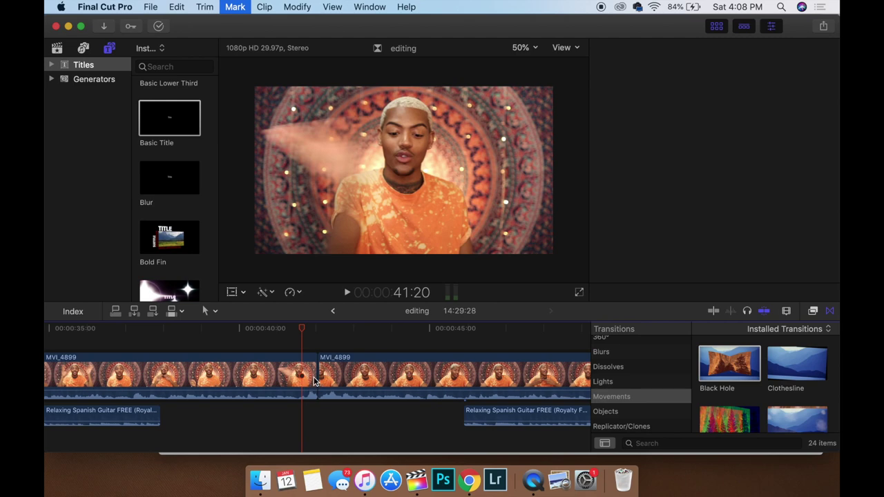
scroll(772, 373, "down", 2)
scroll(771, 373, "down", 2)
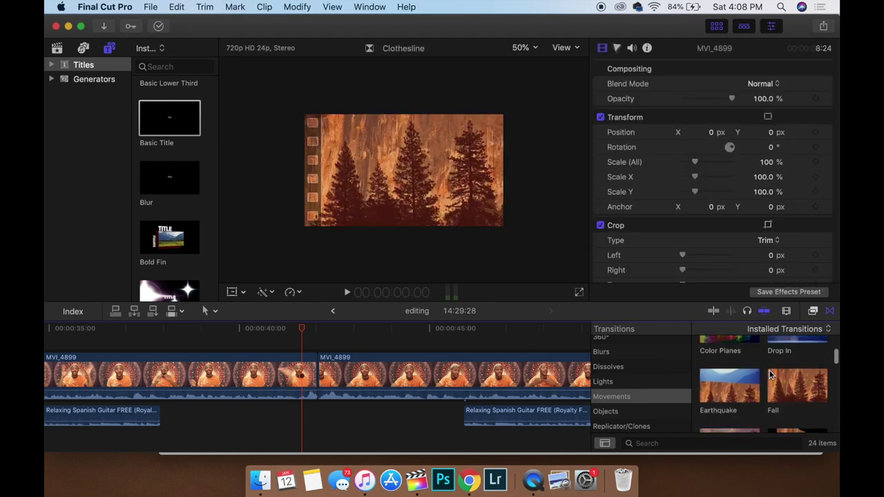
scroll(771, 373, "down", 2)
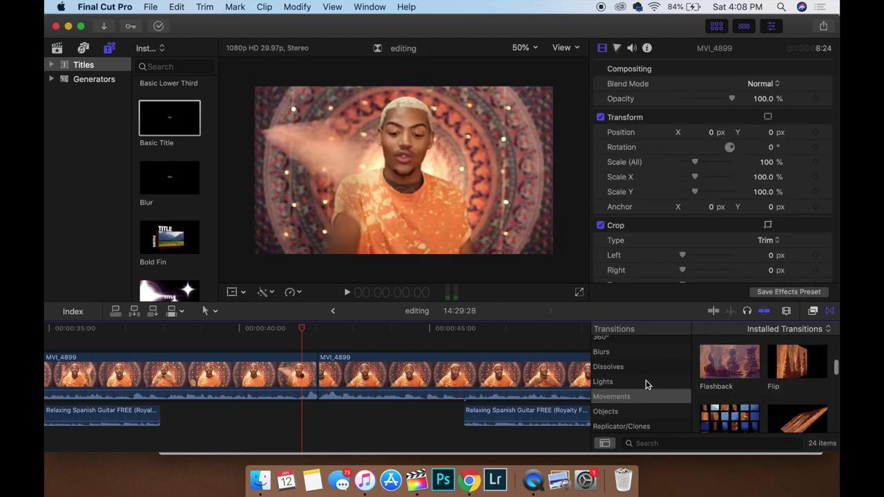
scroll(645, 380, "down", 1)
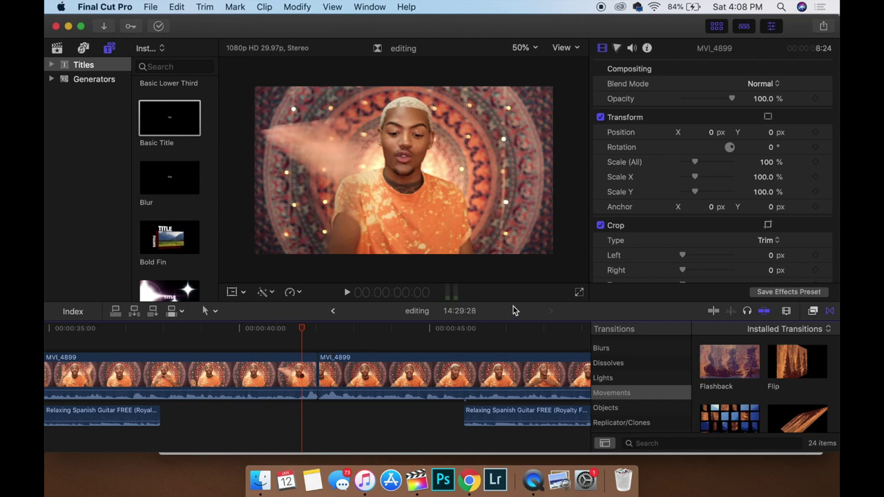
Step: Place a Slide transition between the two MVI_4899 clips and play it back
scroll(649, 393, "down", 1)
scroll(745, 391, "down", 5)
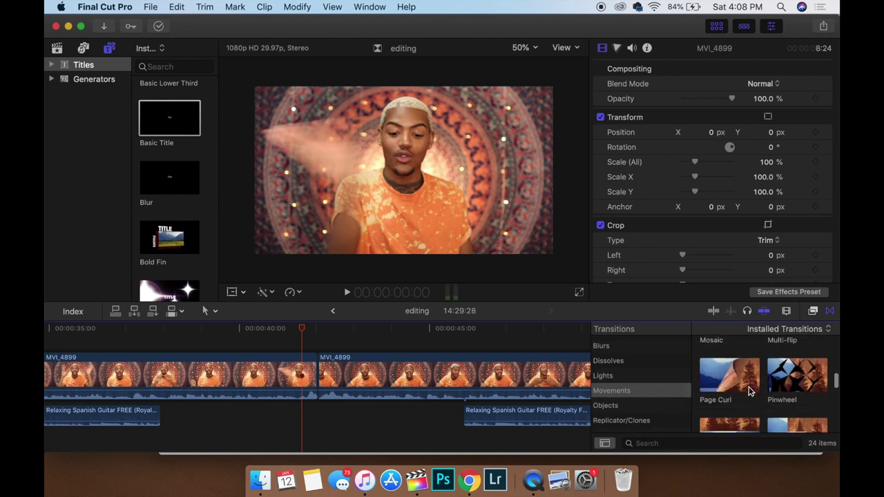
scroll(749, 391, "down", 5)
left_click(746, 386)
left_click_drag(746, 386, 299, 376)
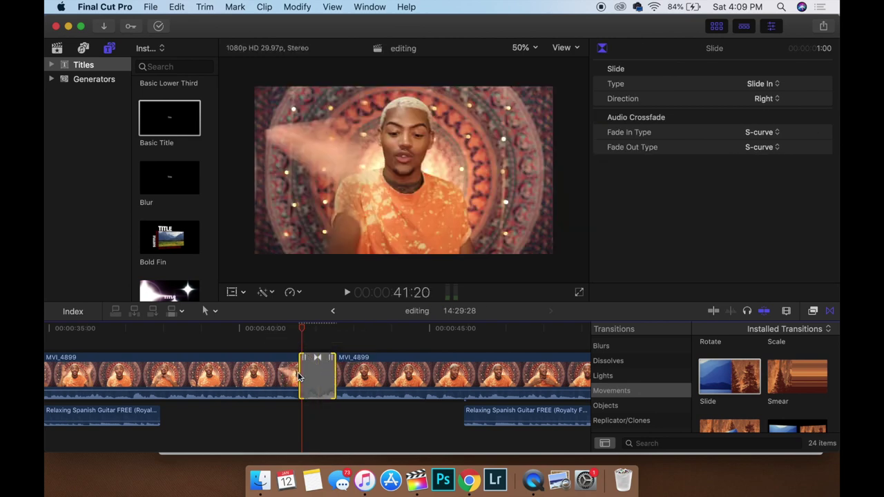
left_click(281, 350)
key("space")
Step: Shorten the Slide transition to 15 frames and review it in playback
key("space")
left_click(307, 386)
left_click_drag(301, 379, 314, 377)
left_click(286, 332)
key("space")
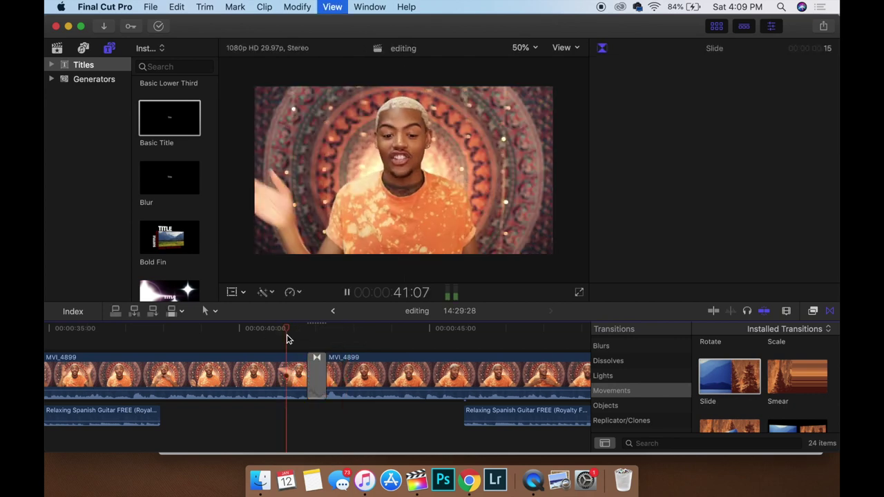
key("space")
left_click(287, 339)
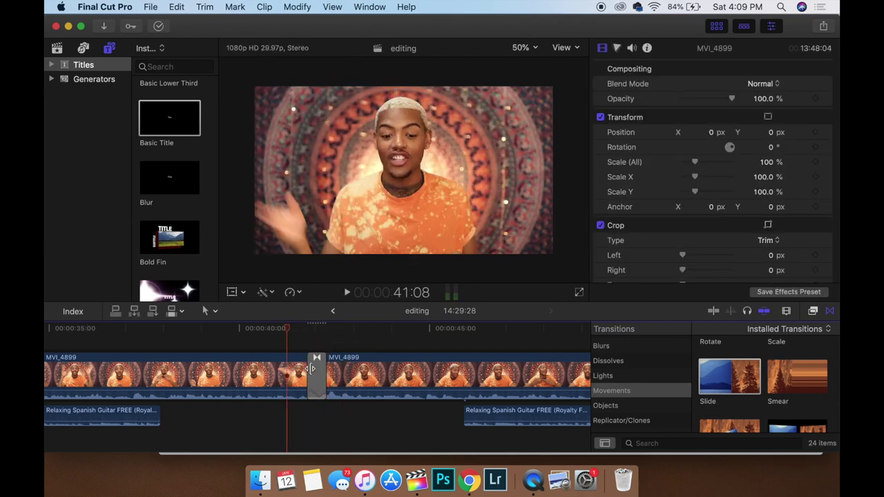
key("space")
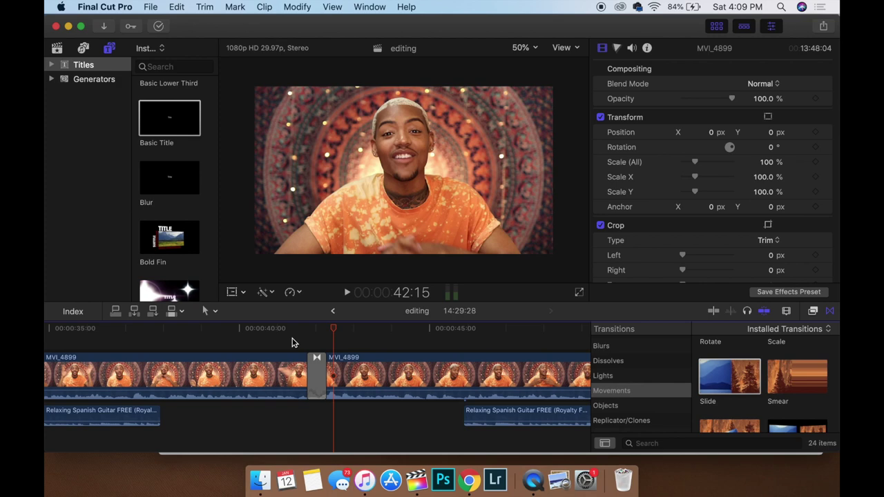
left_click(292, 343)
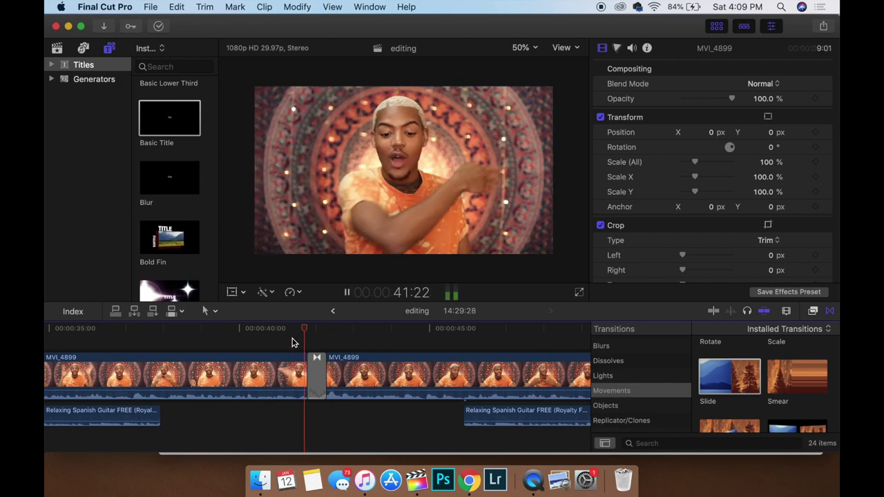
key("space")
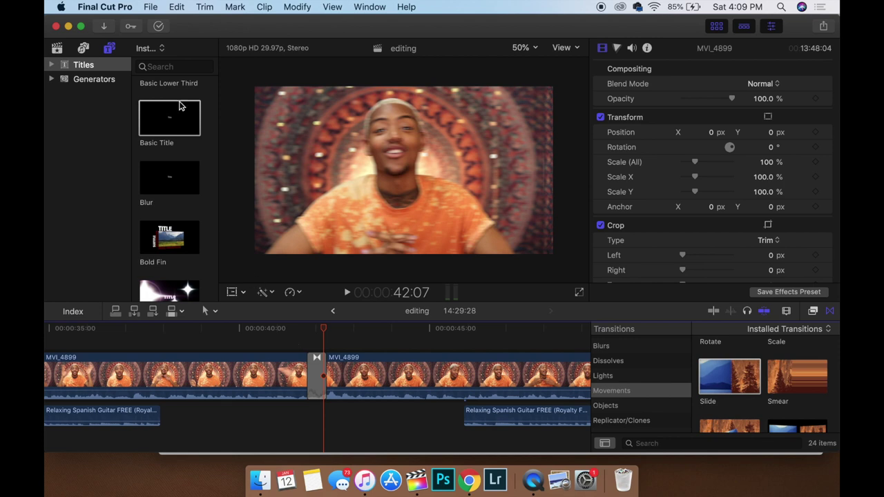
Step: Filter the Sound Effects library to swish sounds
left_click(157, 66)
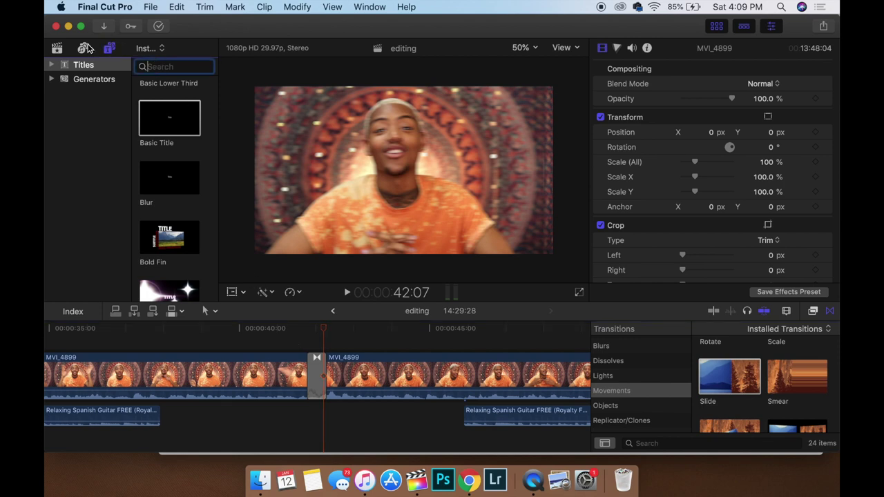
left_click(85, 48)
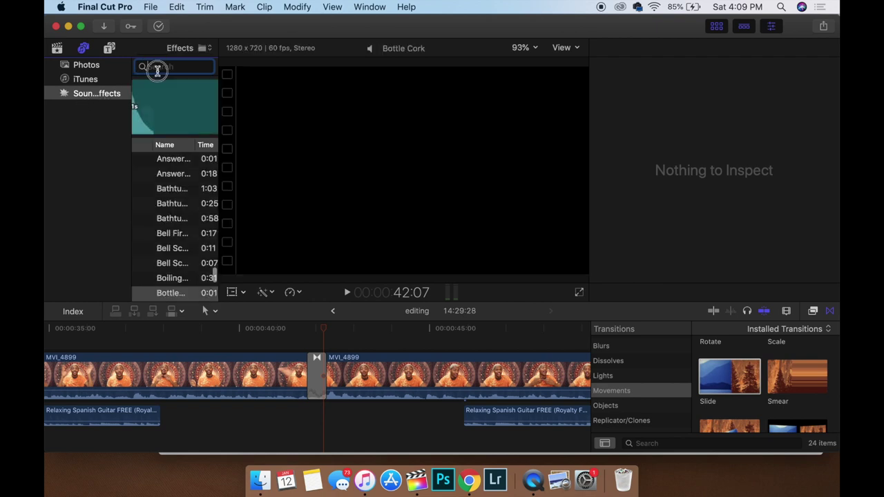
scroll(186, 202, "down", 10)
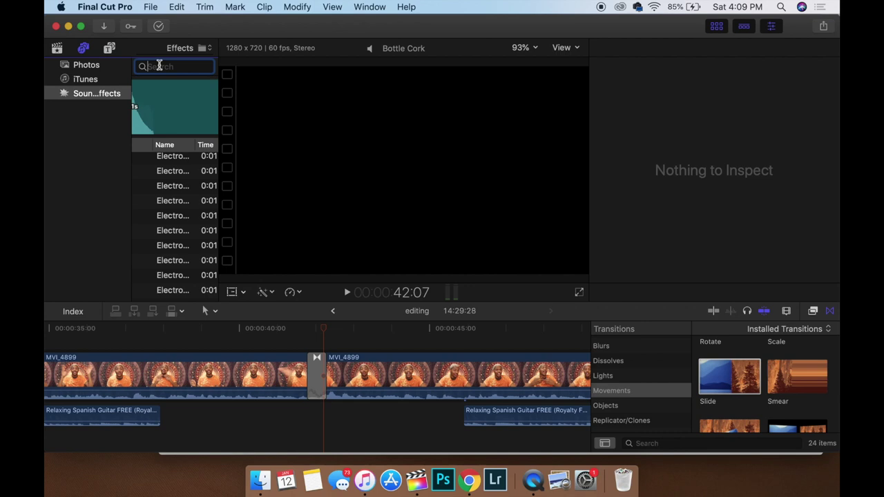
type("h")
key("Return")
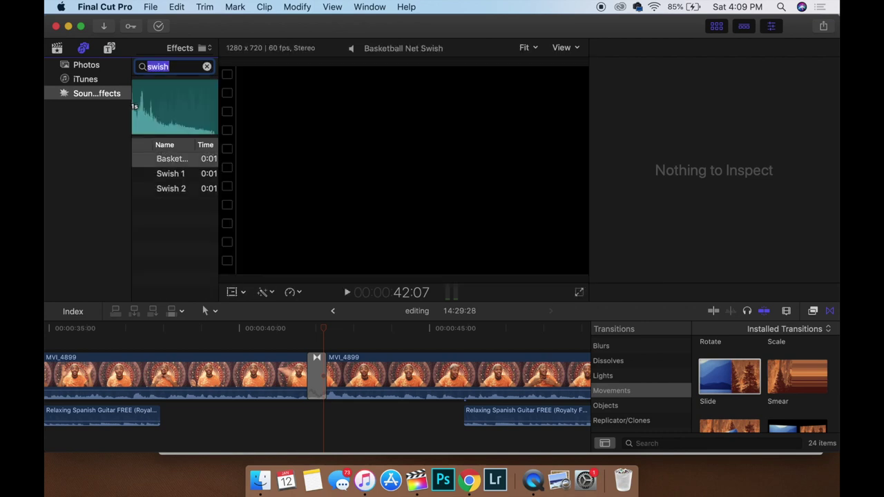
Step: Preview Swish 1 and Swish 2, then place Swish 2 under the Slide transition
left_click(164, 190)
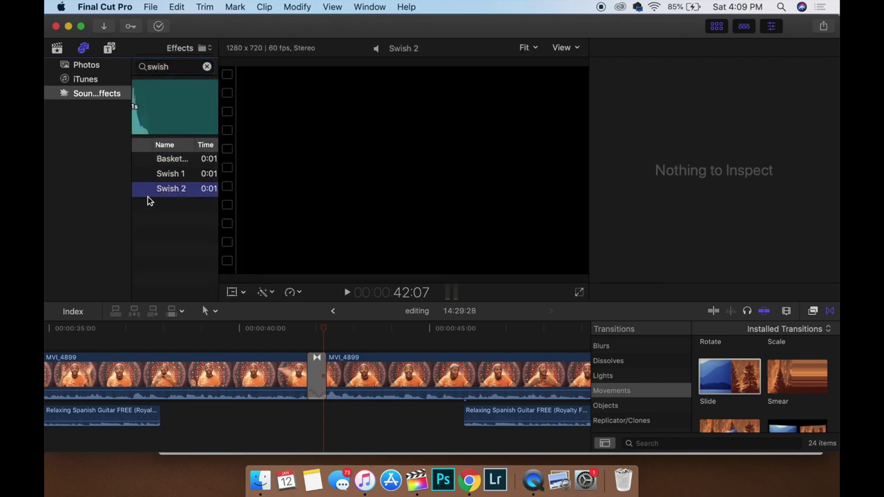
left_click(143, 191)
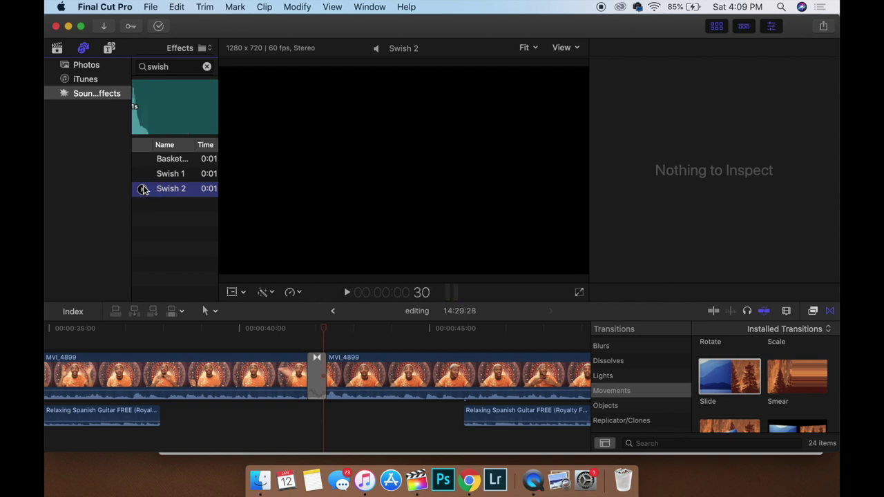
left_click(142, 174)
left_click(142, 191)
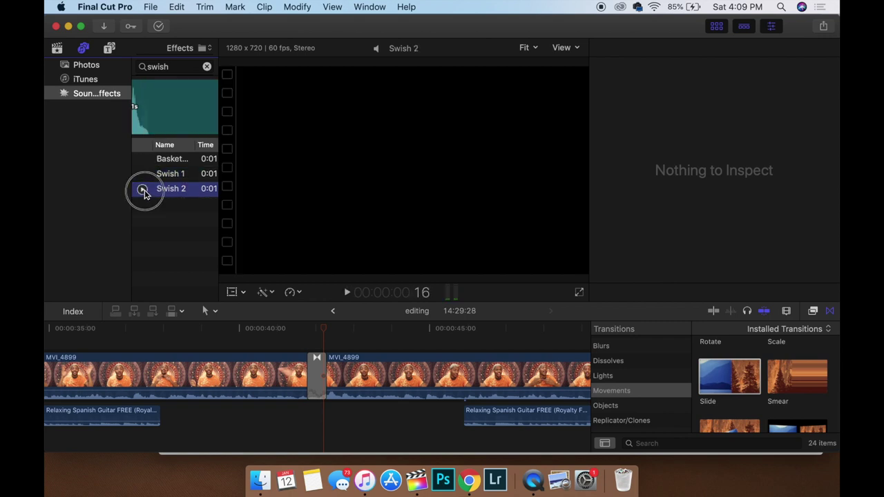
left_click_drag(159, 197, 317, 417)
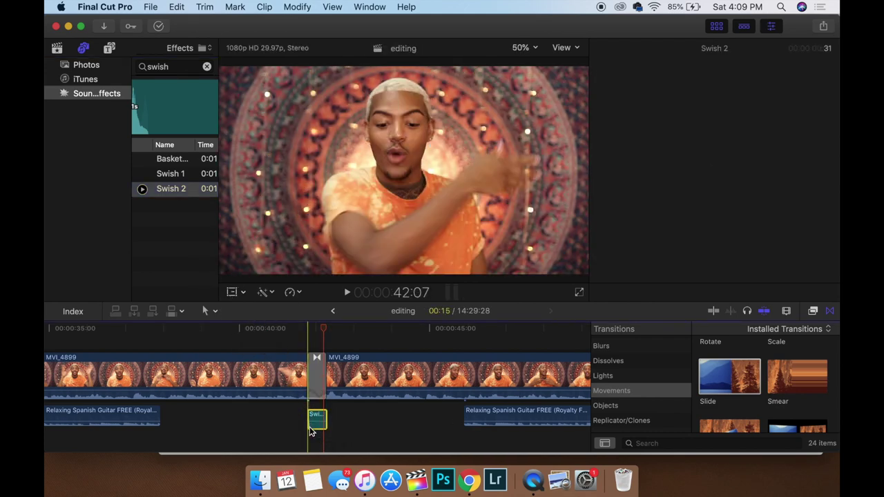
Step: Play the Slide transition with the Swish 2 sound to review it
key("space")
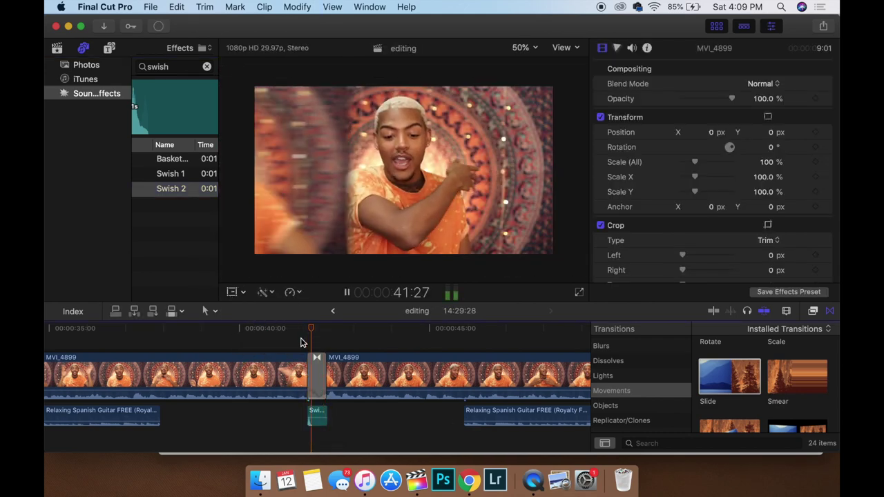
key("space")
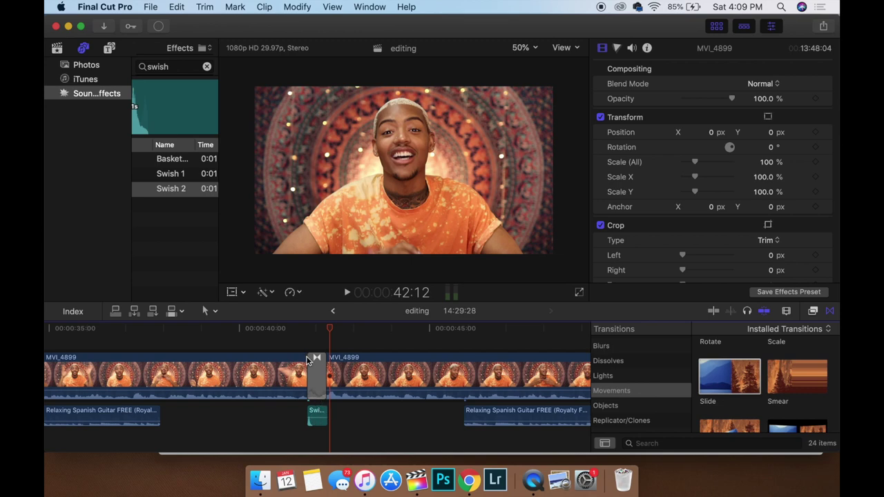
left_click(293, 342)
key("space")
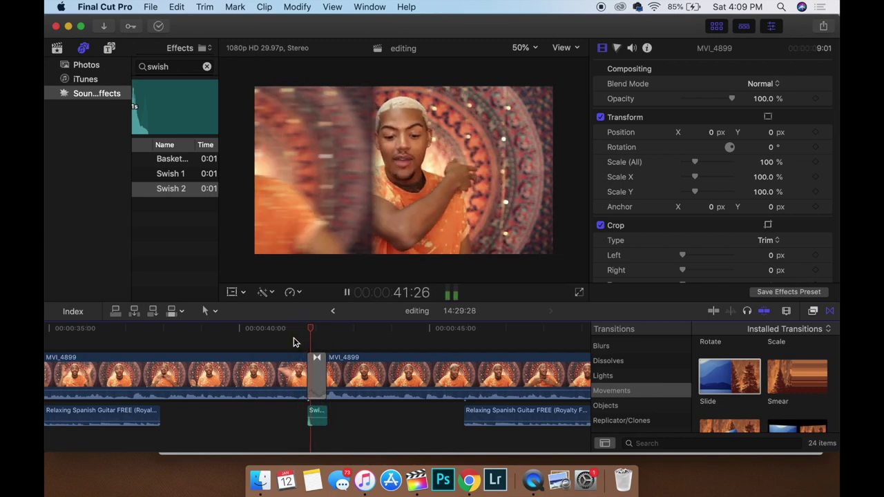
key("space")
Step: Shorten the Slide transition to 7 frames and play it back with the swish
left_click(314, 367)
left_click(310, 378)
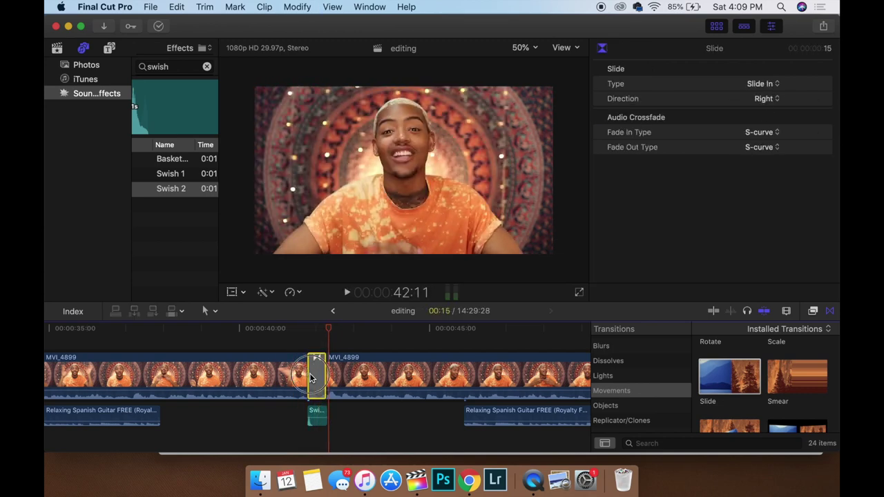
key("super+equal")
key("super+equal")
key("super+equal")
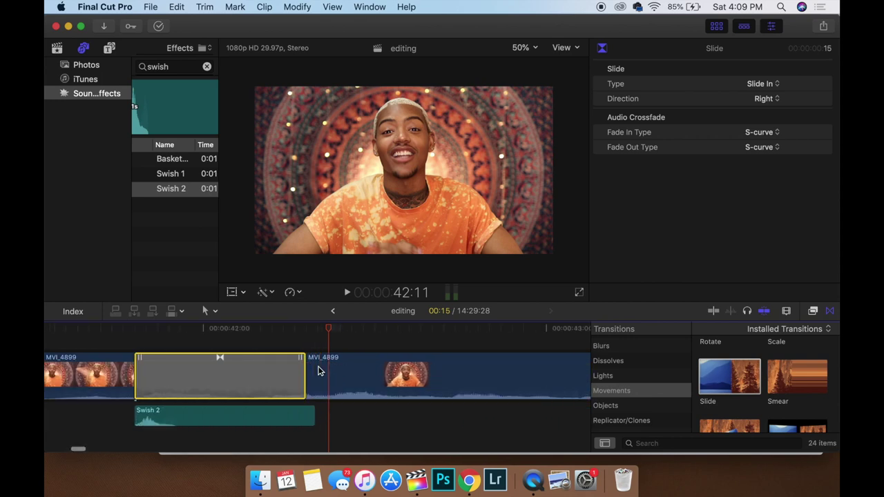
left_click_drag(190, 385, 284, 414)
left_click(237, 414)
left_click(202, 336)
key("space")
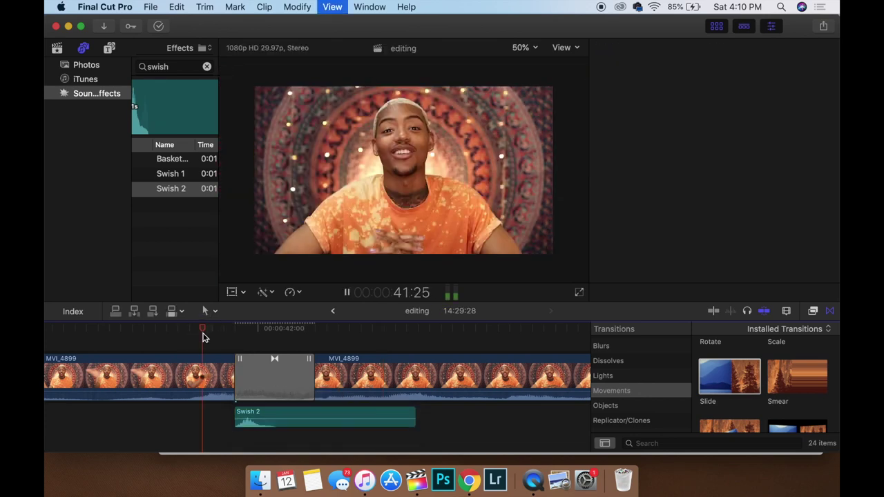
left_click(158, 355)
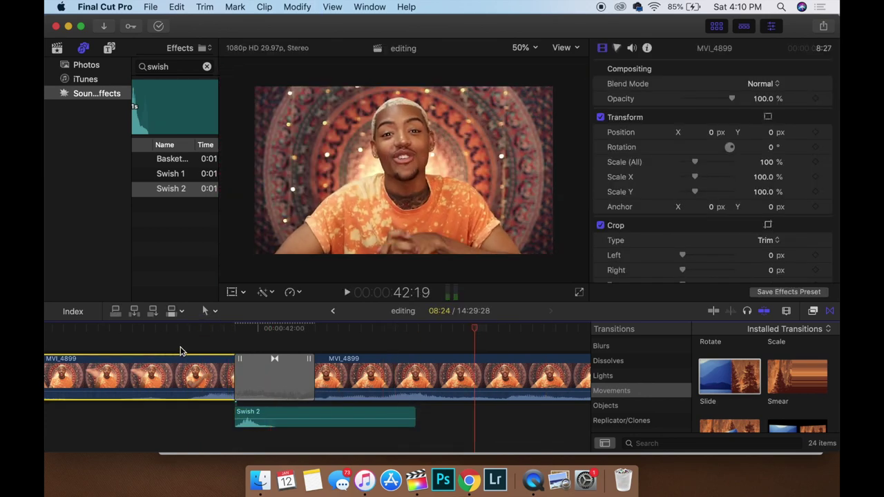
left_click(150, 343)
Step: Move the guitar music clip left to start just after the transition, then review
key("super+minus")
key("super+minus")
scroll(428, 398, "left", 5)
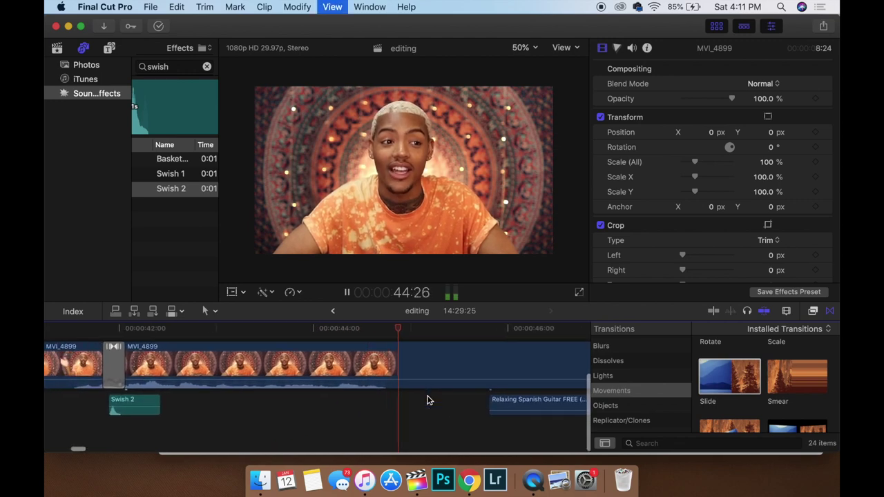
key("space")
left_click_drag(526, 401, 141, 407)
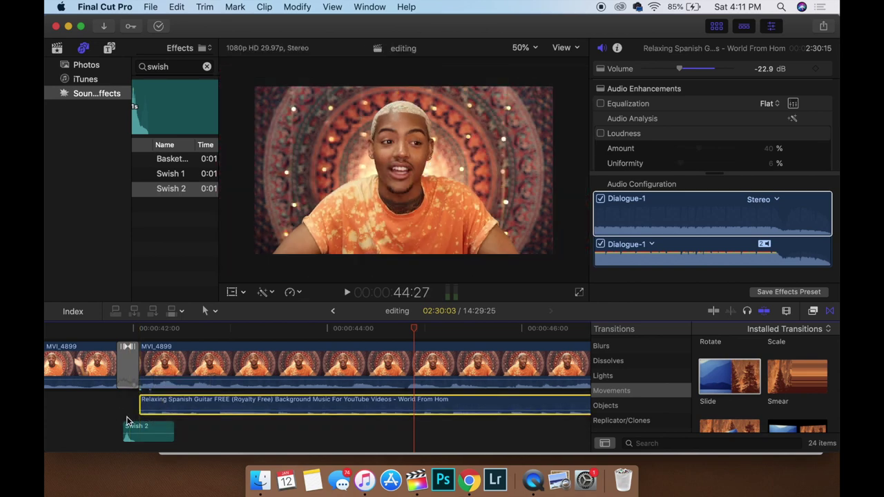
scroll(134, 380, "up", 2)
scroll(134, 380, "left", 2)
left_click(133, 344)
key("space")
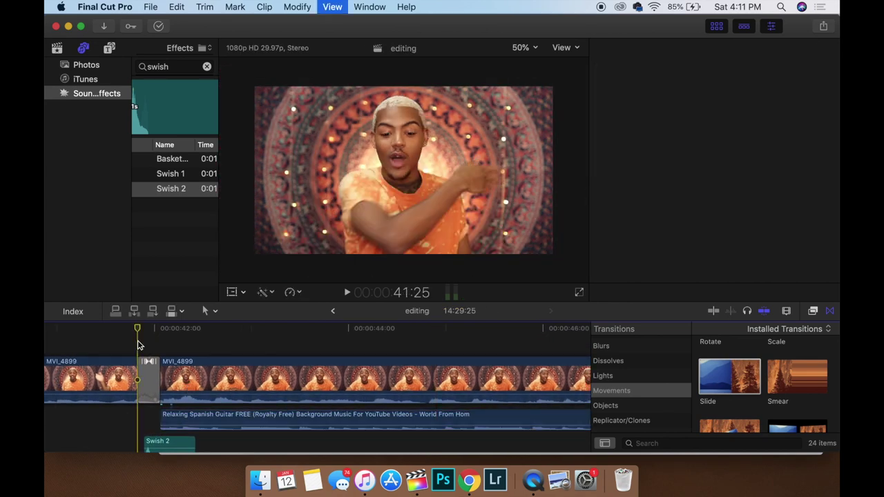
key("super+minus")
key("super+minus")
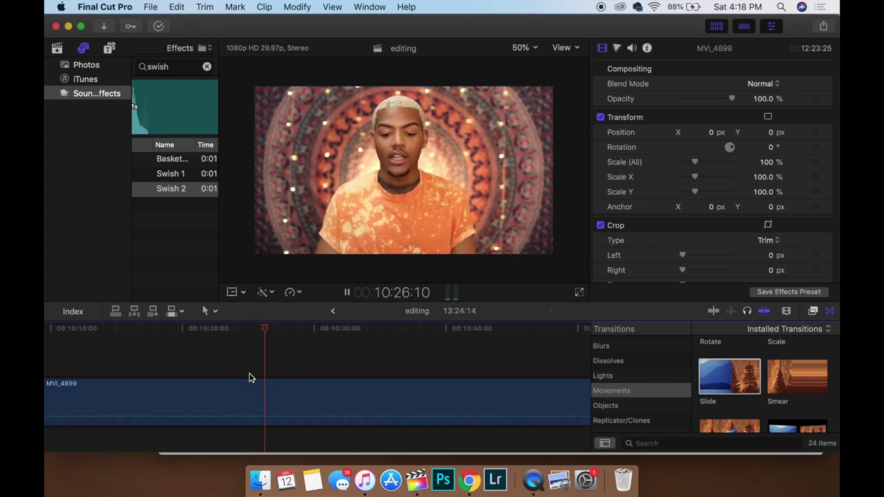
key("space")
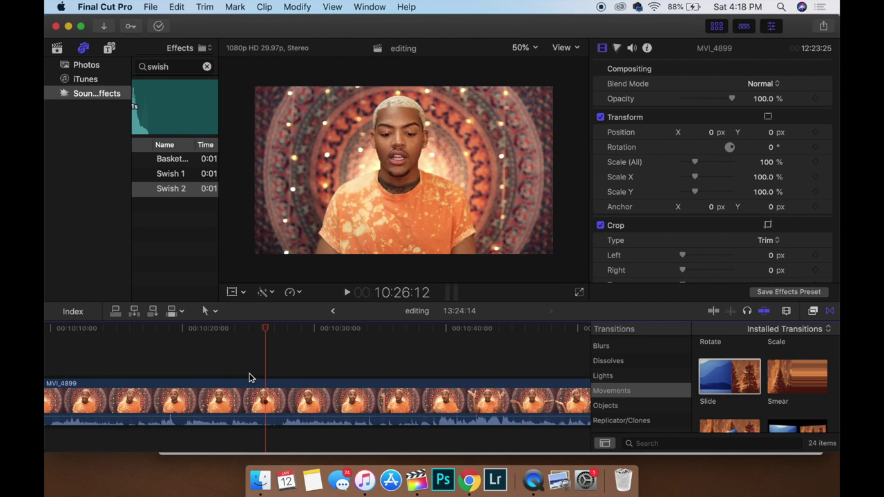
Step: Play the vlog from a later point and stop at 10:34:20 on MVI_4899
left_click(275, 332)
key("space")
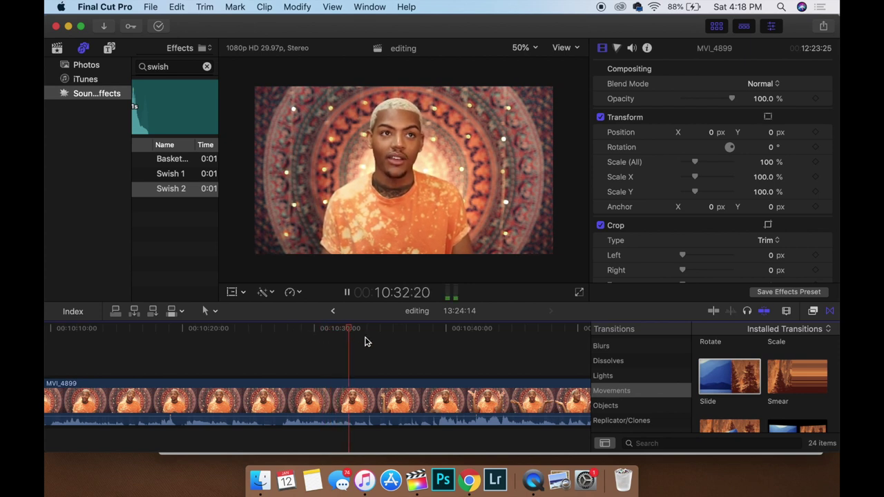
scroll(364, 339, "right", 3)
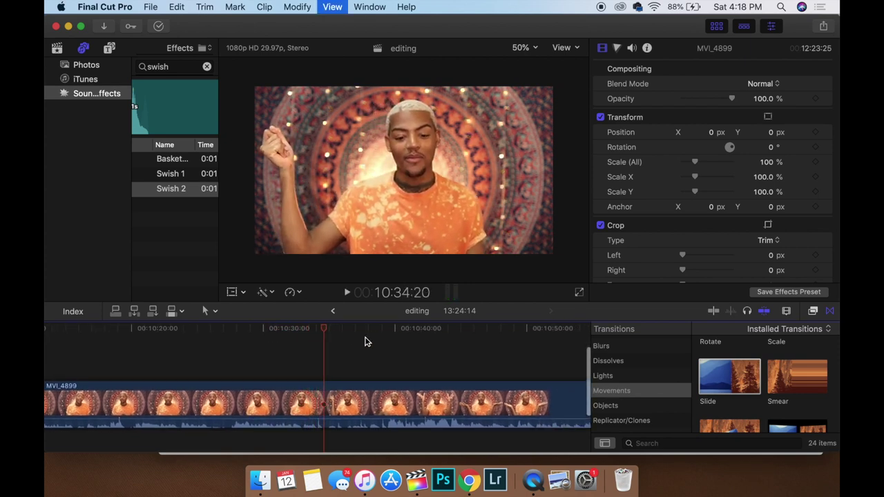
key("space")
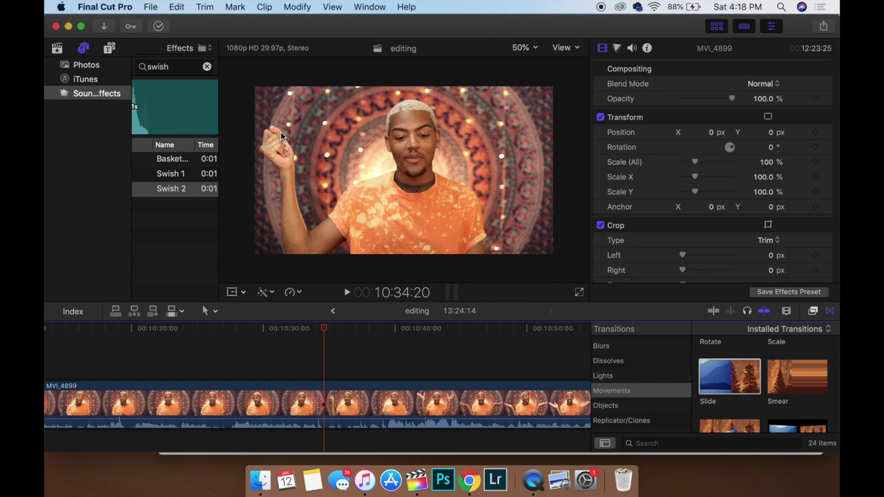
left_click(470, 480)
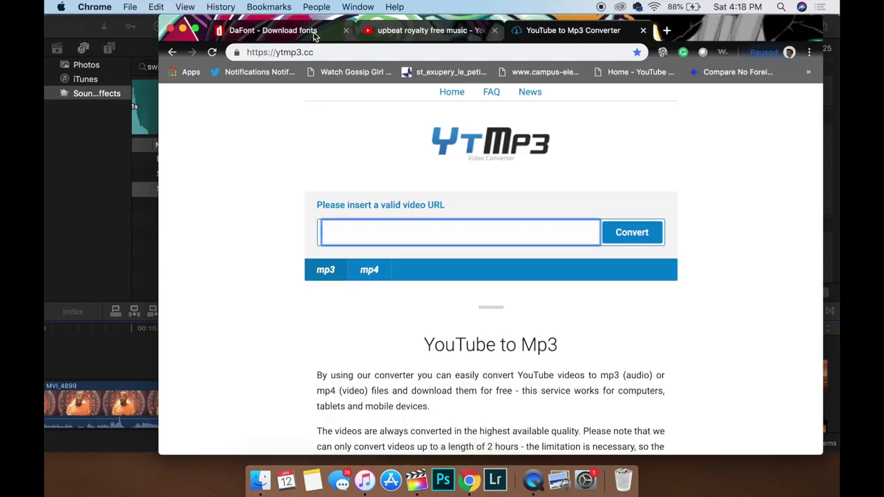
Step: Load productioncrate.com in Chrome and search for 'cartoon' effects
left_click(314, 31)
left_click(435, 55)
type("prod")
key("Return")
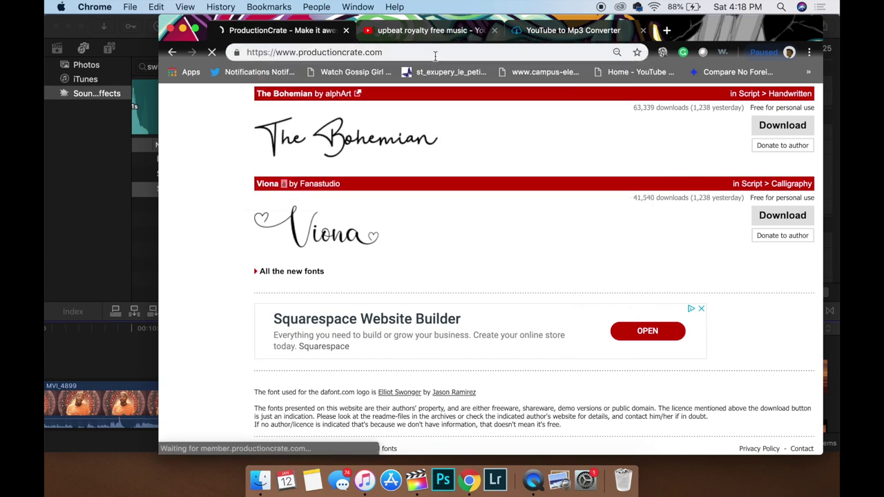
scroll(456, 141, "down", 5)
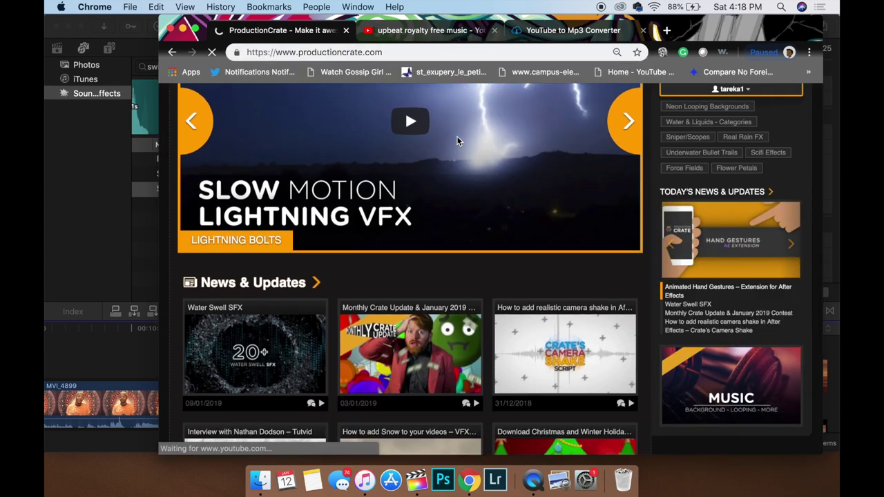
scroll(456, 141, "down", 5)
scroll(456, 140, "up", 10)
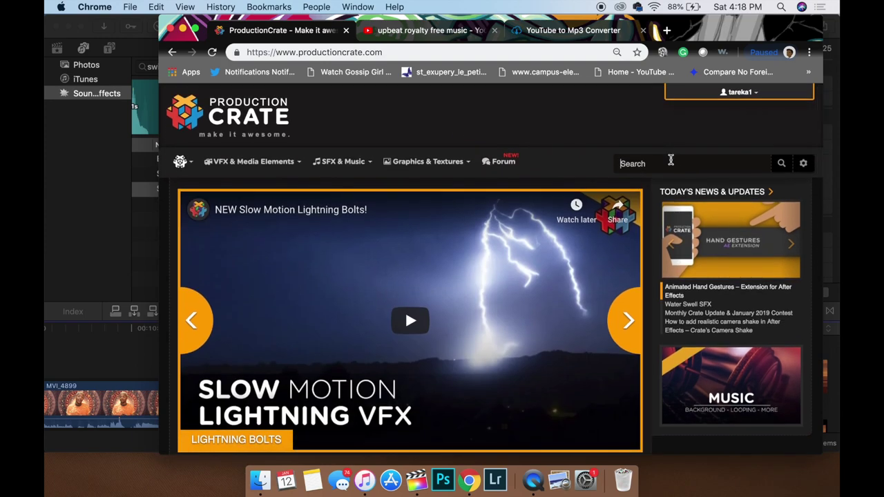
type("cae")
key("BackSpace")
type("rtoon")
key("Return")
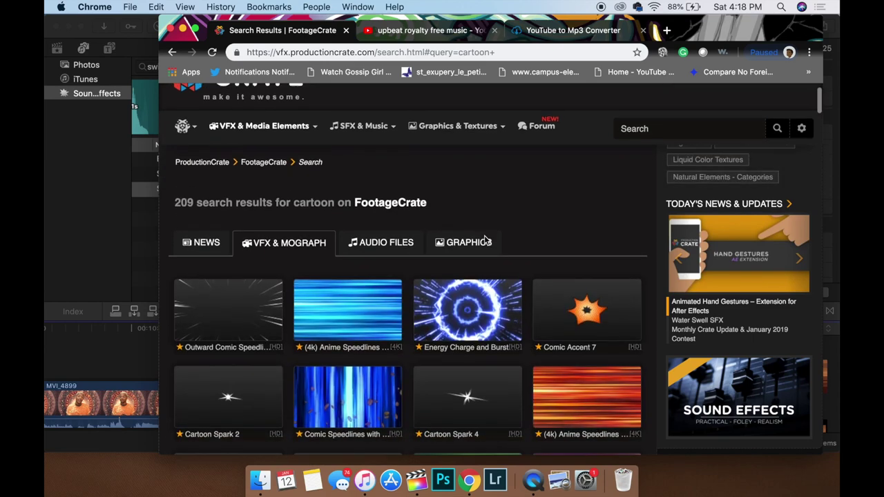
Step: Download the 4K Anime Energy Split clip and save it to the Big Black drive
scroll(480, 228, "down", 5)
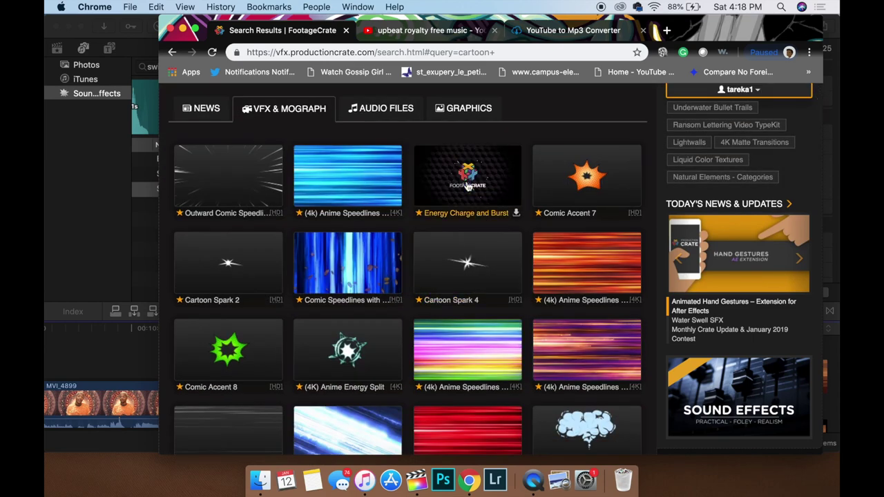
scroll(468, 186, "down", 3)
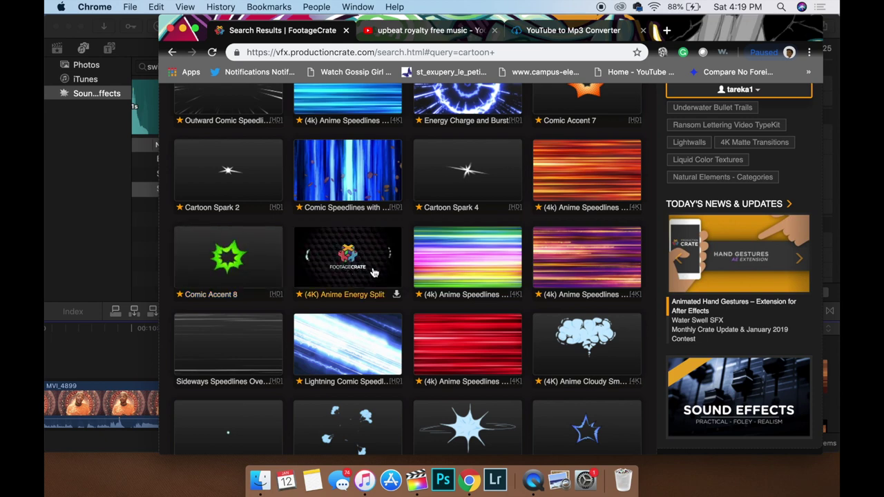
scroll(442, 208, "down", 2)
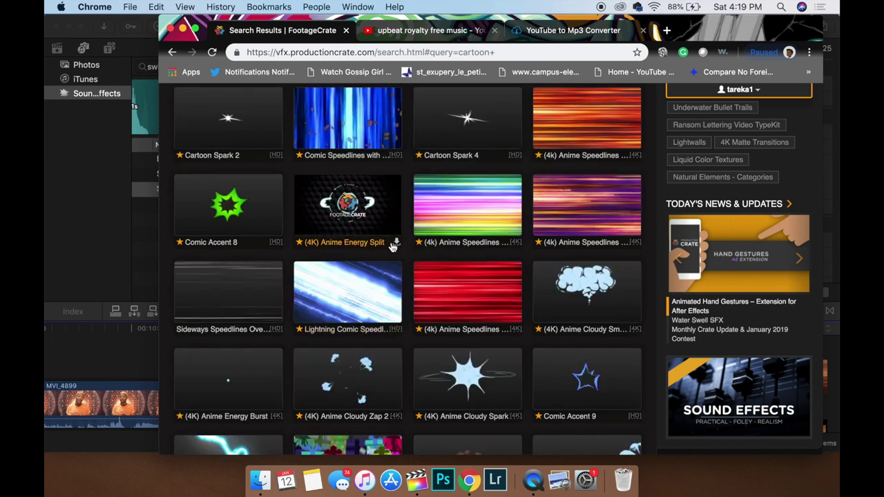
left_click(396, 246)
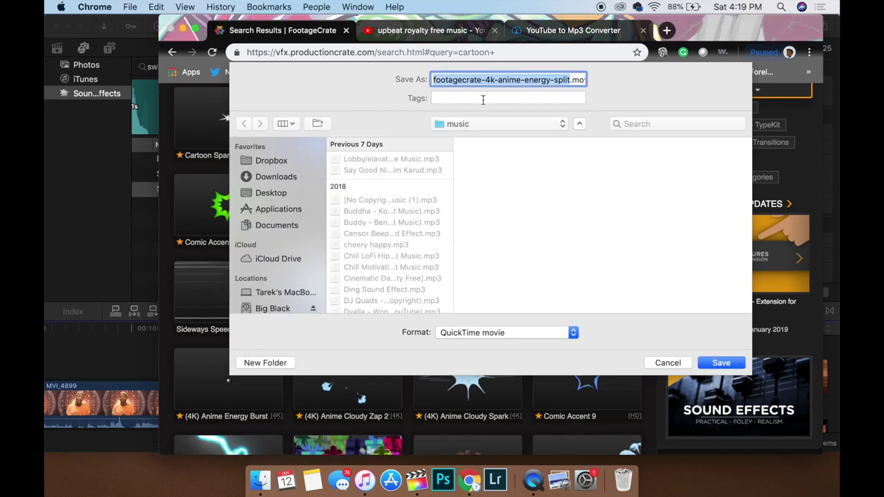
scroll(286, 266, "down", 2)
left_click(280, 276)
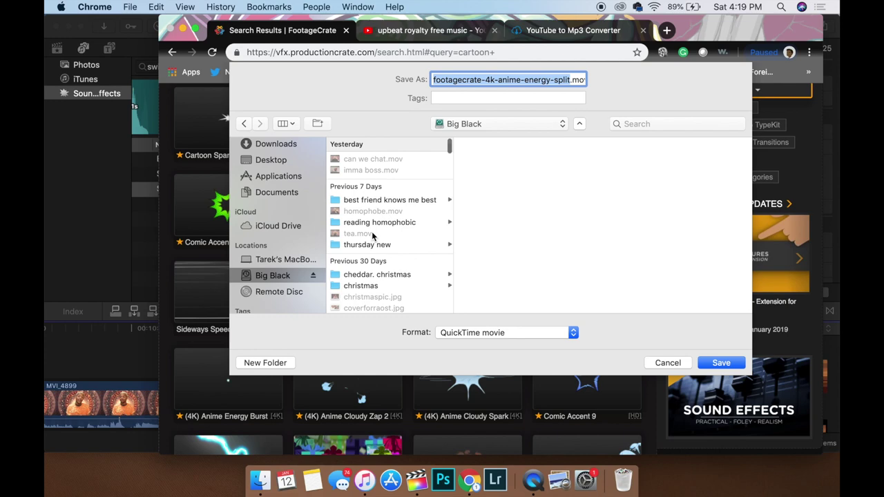
key("Return")
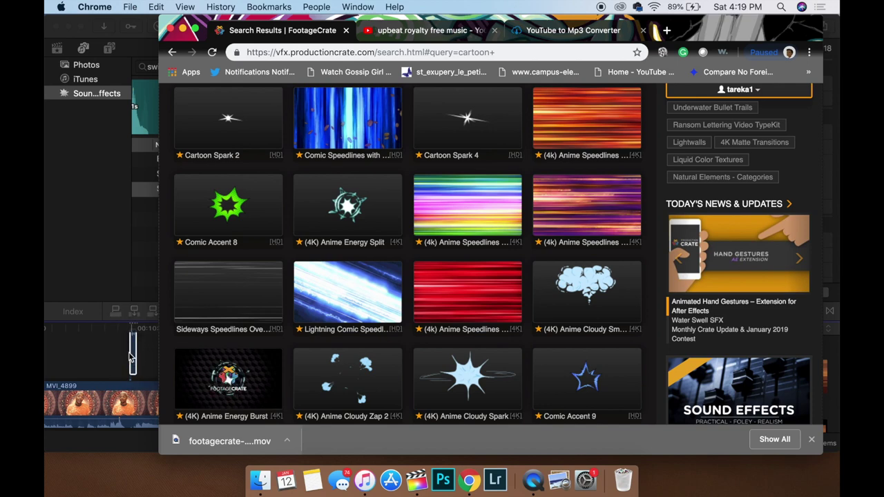
left_click(131, 357)
Step: Align the energy split overlay with the playhead at 10:34:20 and preview it
left_click_drag(131, 355, 207, 357)
left_click_drag(308, 353, 329, 335)
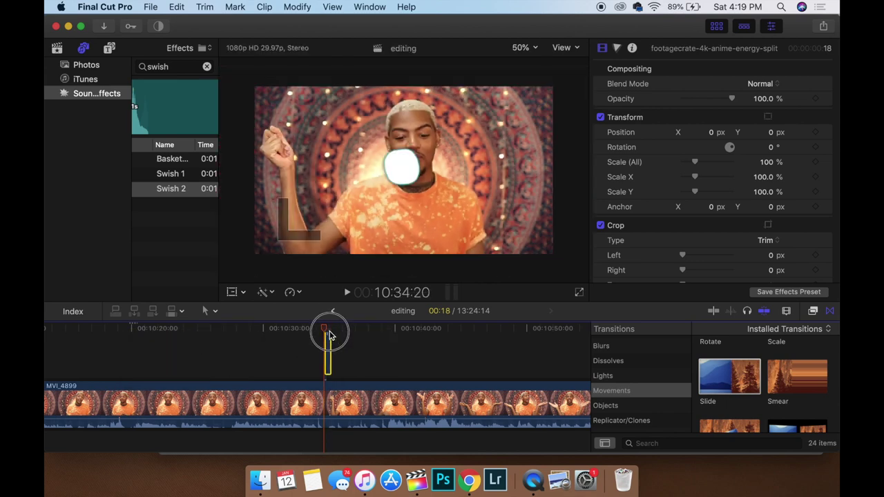
key("super+equal")
key("super+equal")
key("super+equal")
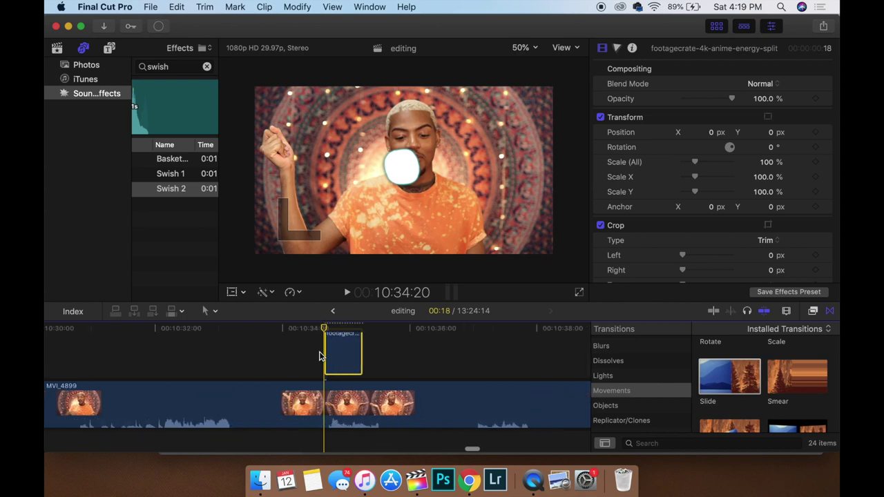
left_click(337, 343)
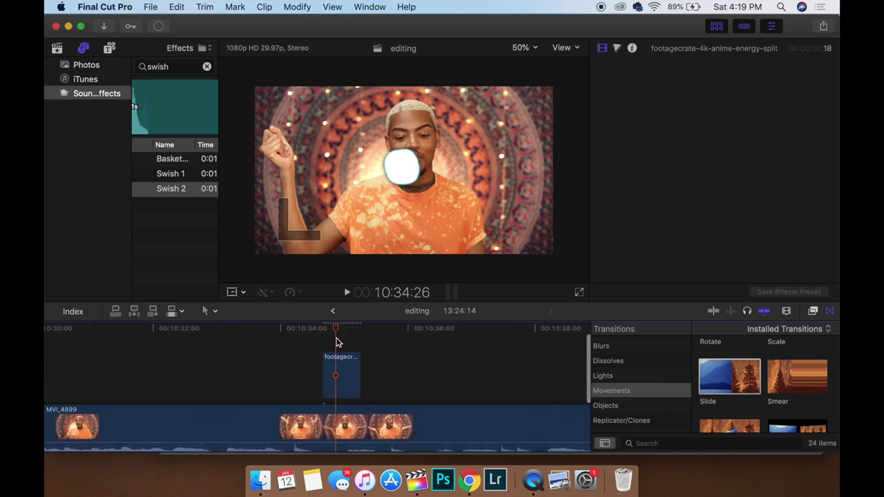
left_click(315, 333)
key("space")
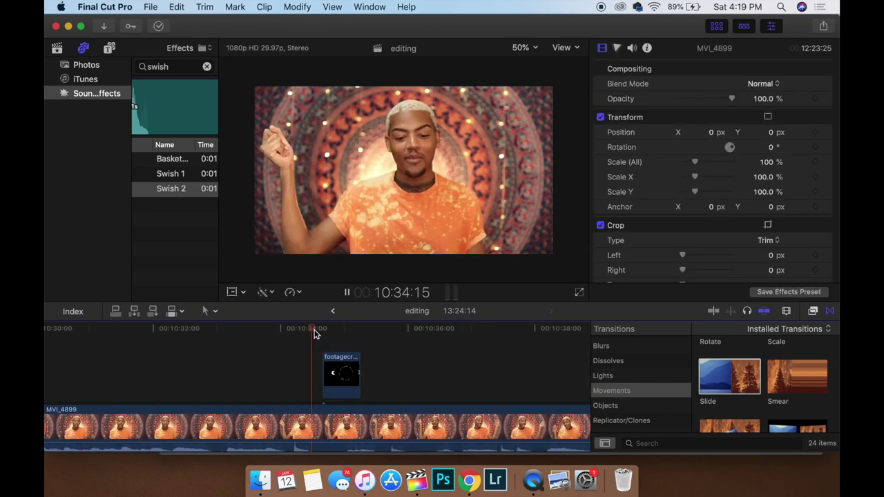
key("space")
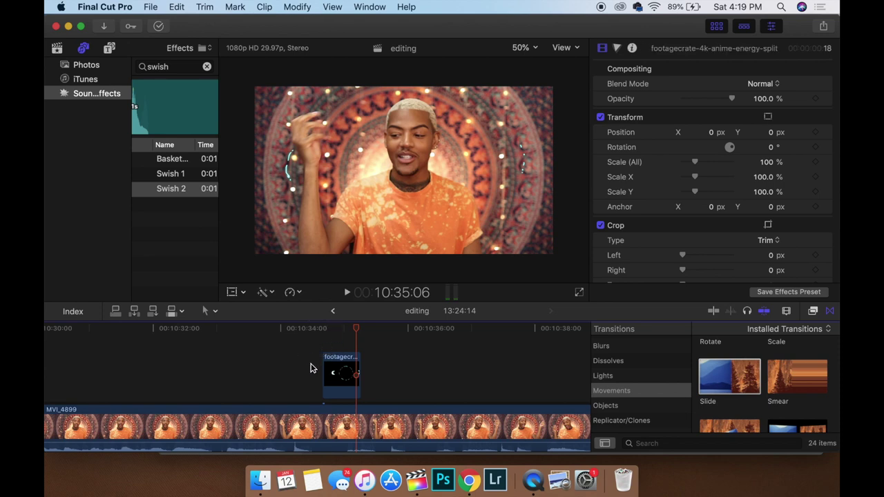
Step: Select the energy split overlay and turn on its on-screen Transform controls
left_click(321, 331)
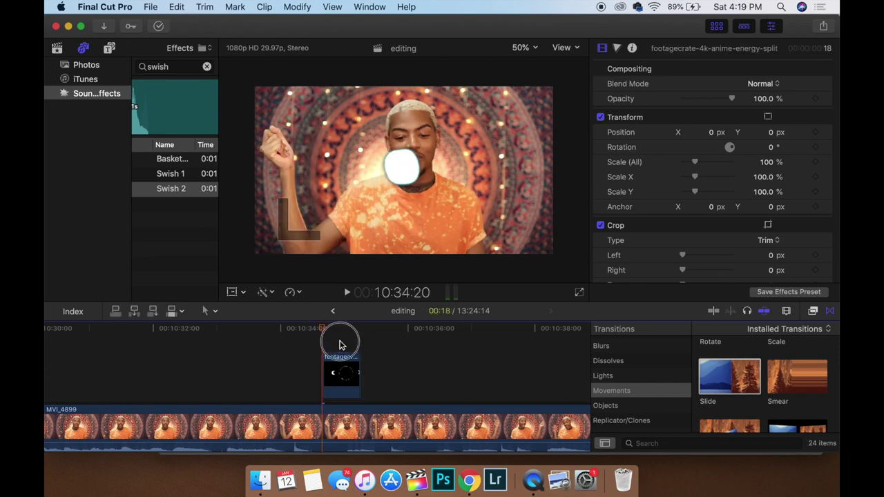
left_click(339, 345)
left_click(349, 176)
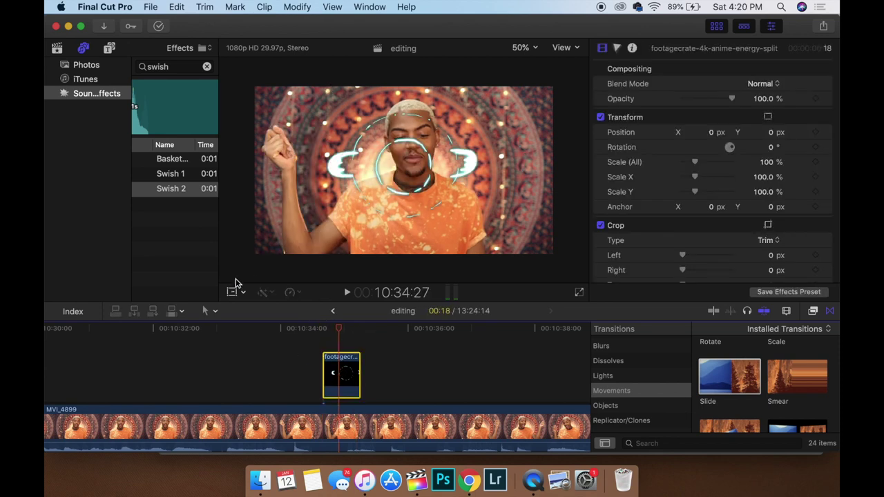
left_click(232, 294)
Step: Scale the energy split overlay to about 47% over the raised hand and play it back
left_click_drag(553, 254, 487, 215)
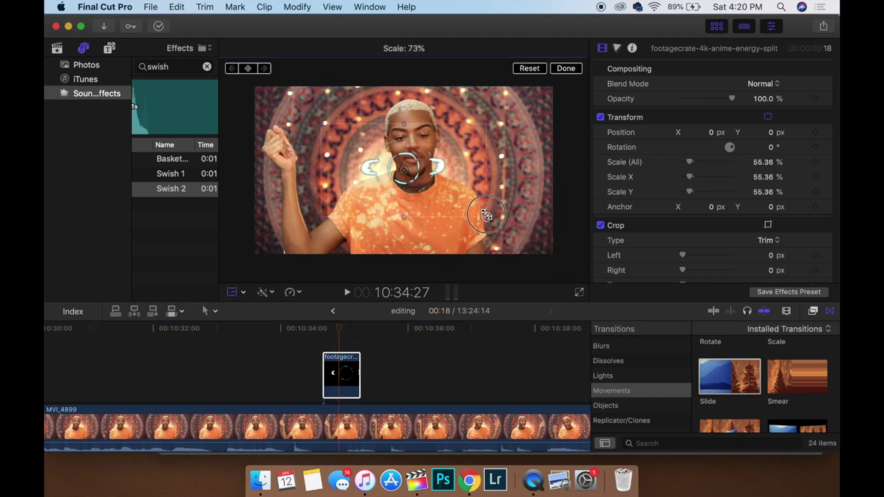
left_click_drag(436, 161, 317, 140)
left_click_drag(369, 194, 353, 185)
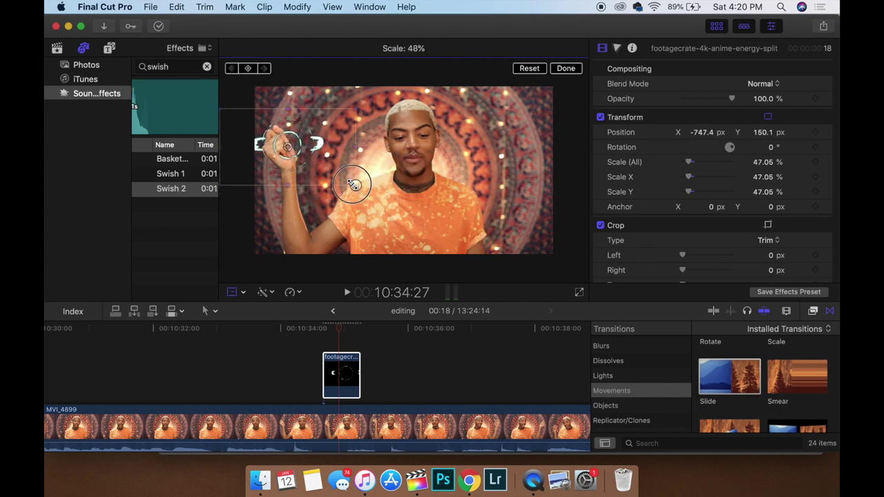
left_click_drag(298, 161, 298, 162)
left_click(321, 339)
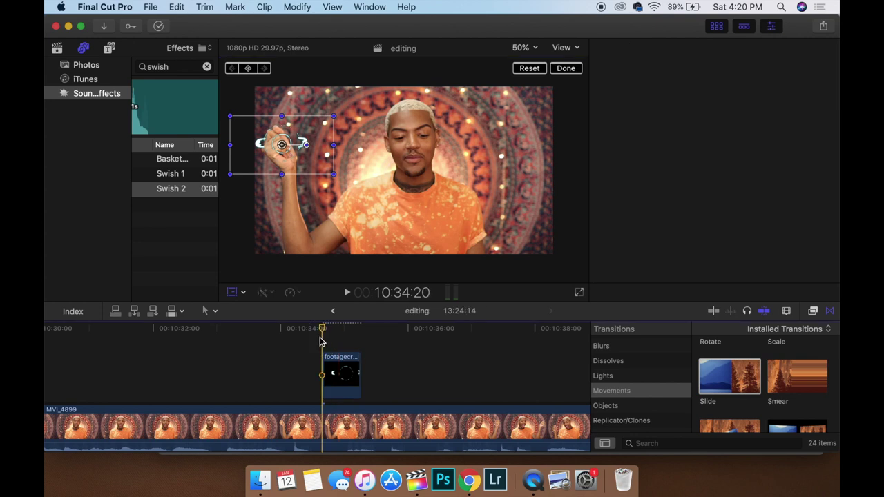
key("space")
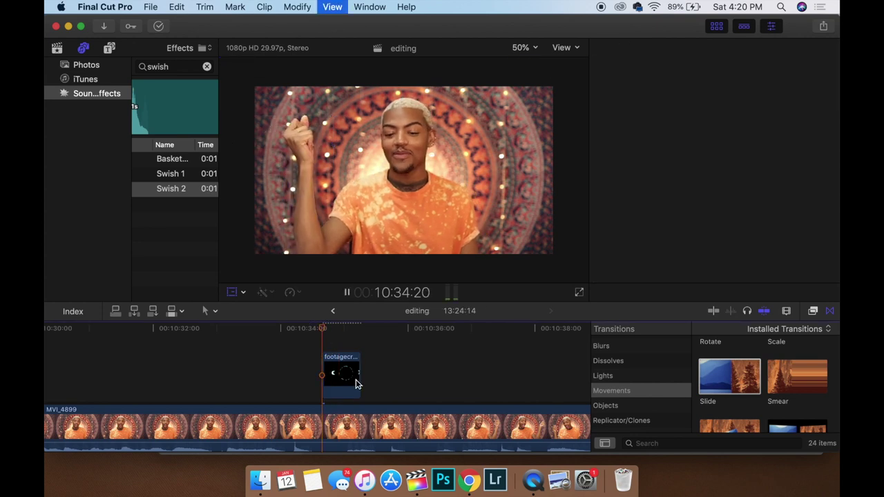
left_click(339, 360)
key("space")
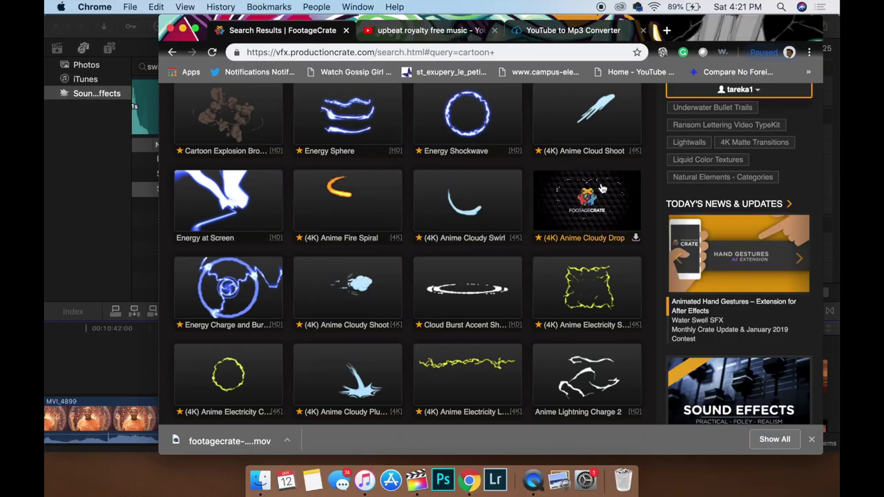
mouse_move(246, 314)
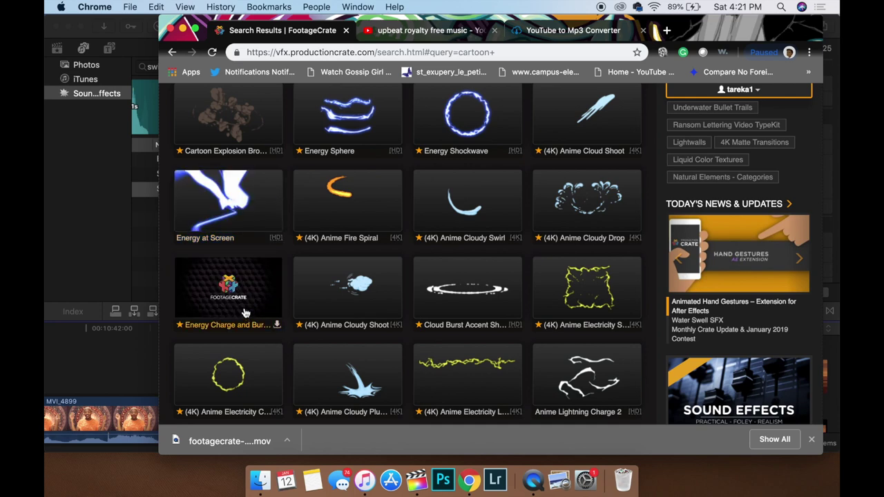
scroll(366, 310, "down", 5)
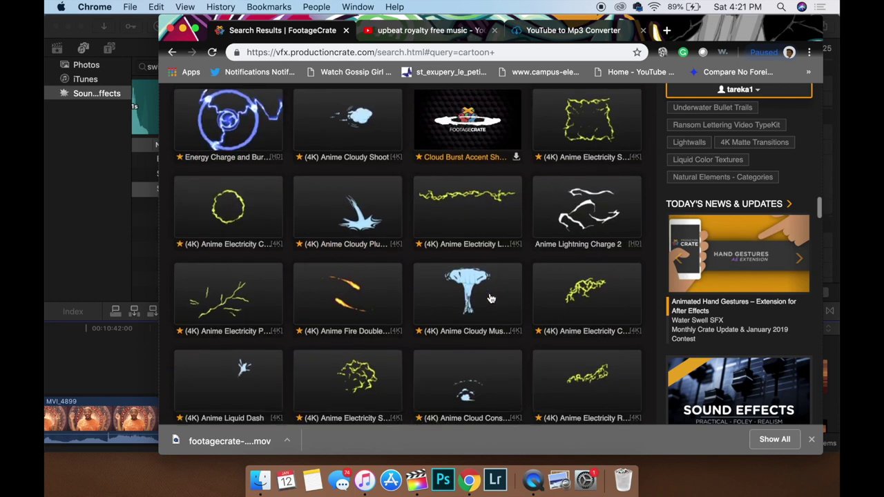
scroll(456, 228, "down", 8)
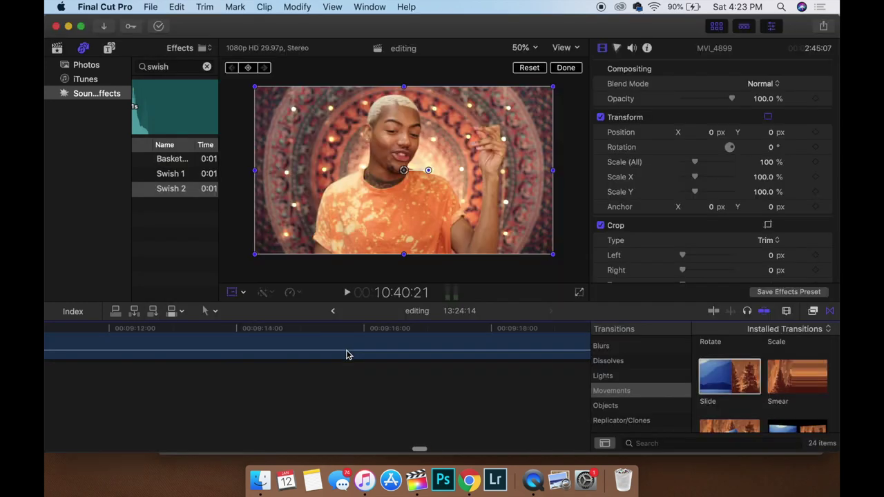
Step: Bring up the Finder window of downloaded motion graphics files
scroll(345, 353, "left", 20)
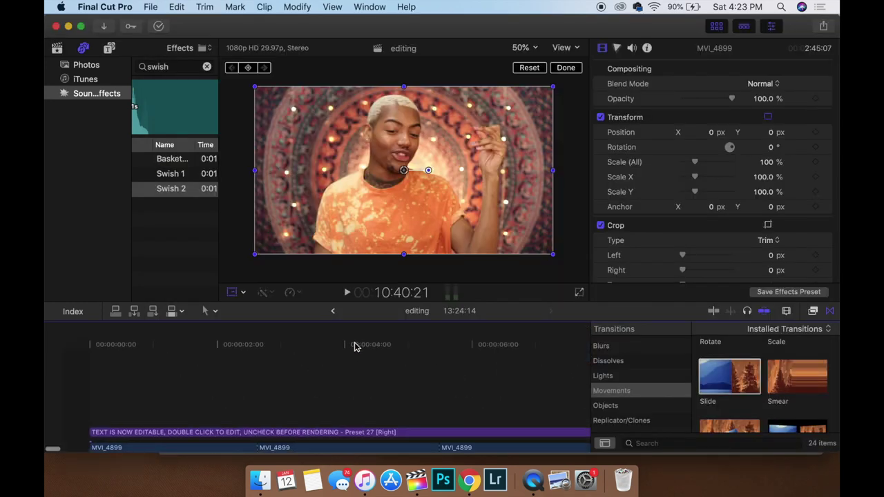
scroll(272, 359, "down", 2)
scroll(276, 365, "down", 2)
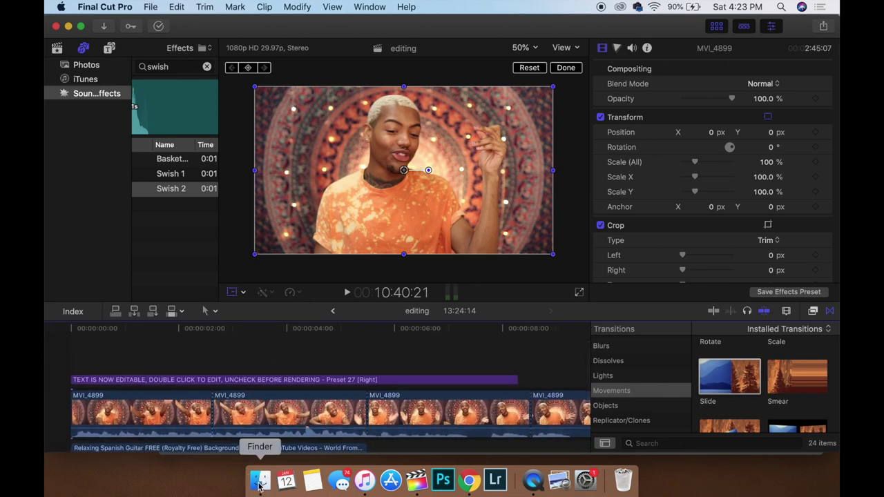
left_click(260, 480)
Step: Search FootageCrate for 'youtube' and browse the YouTube Call-To-Actions overlays
left_click(469, 484)
scroll(468, 200, "up", 5)
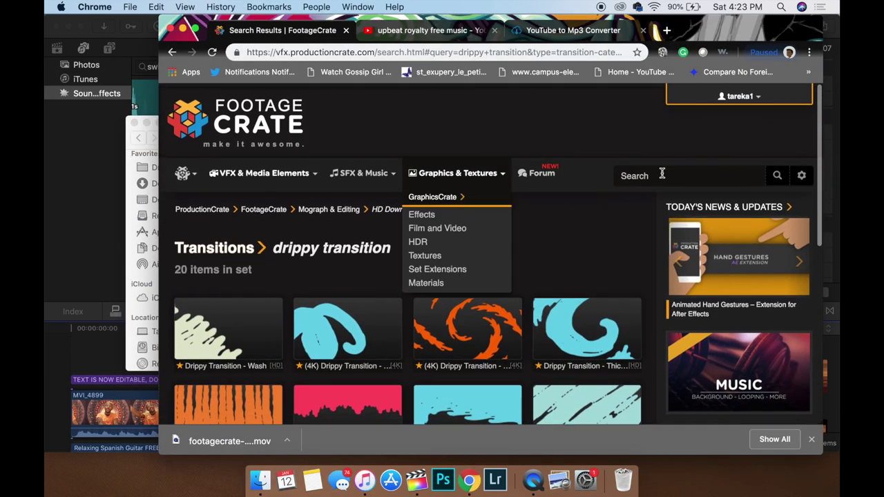
left_click(663, 172)
type("youtube")
left_click(671, 212)
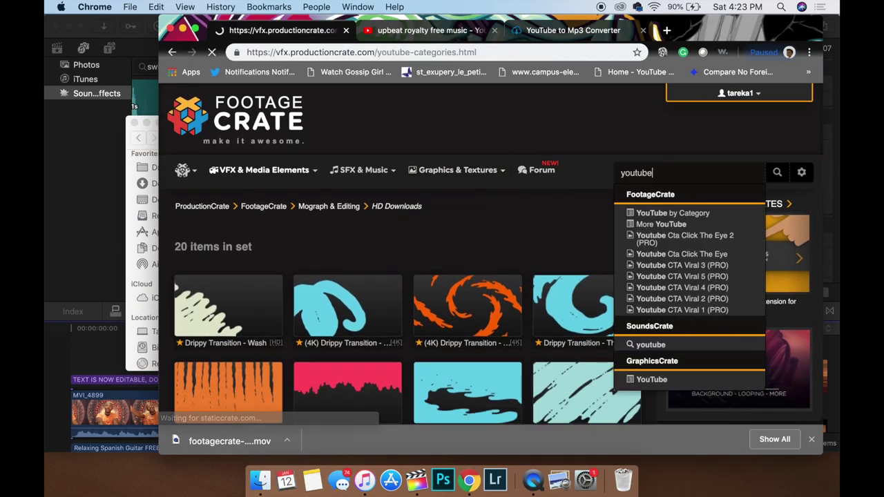
scroll(558, 208, "down", 3)
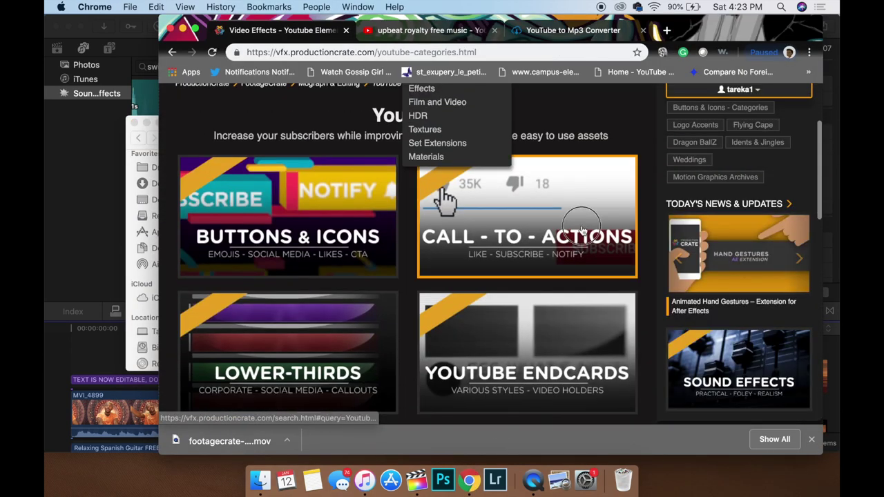
left_click(580, 229)
scroll(549, 240, "down", 3)
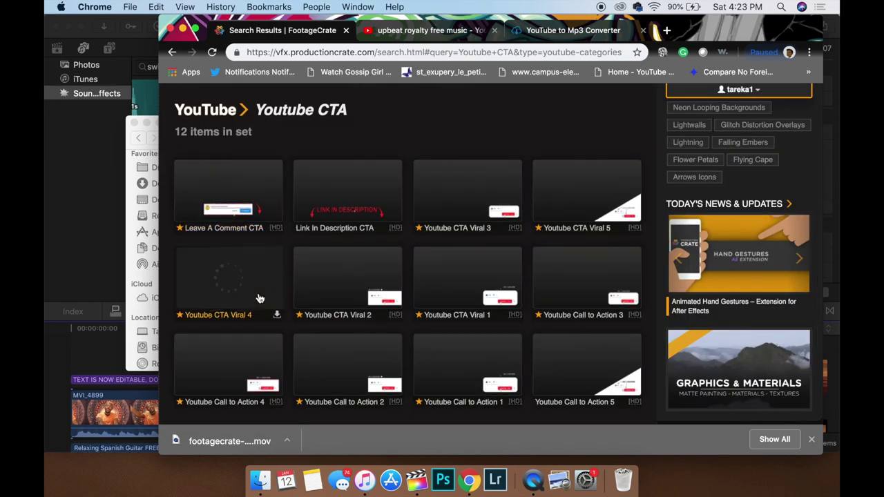
scroll(261, 301, "down", 3)
scroll(347, 392, "up", 5)
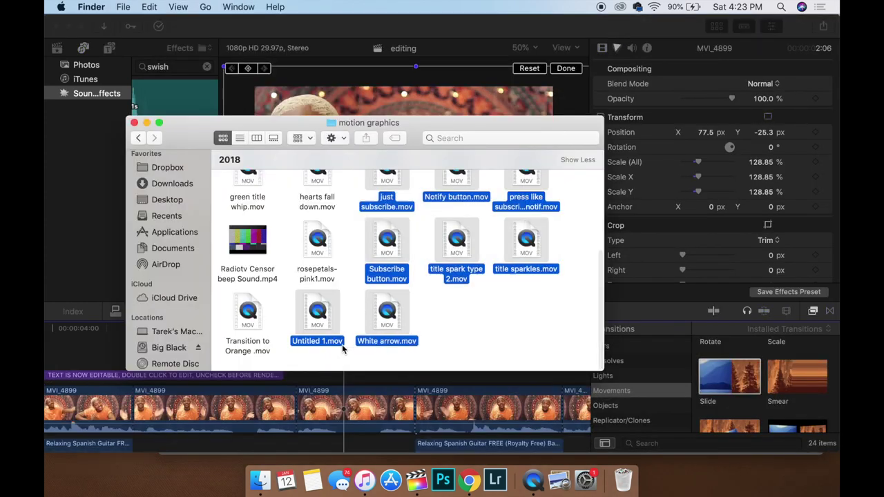
Step: Connect press like subscribe notif.mov above the vlog near 0:10 and play it back
left_click(504, 328)
scroll(507, 317, "up", 2)
left_click_drag(525, 232, 550, 357)
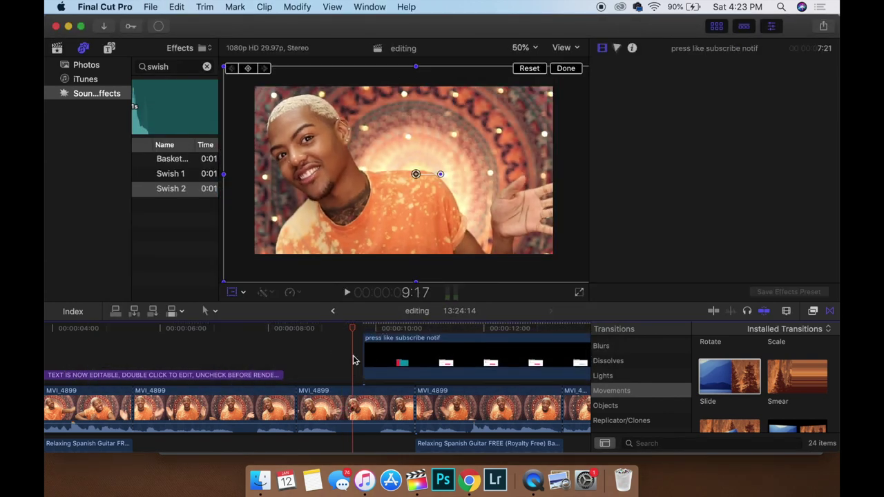
left_click(352, 360)
key("space")
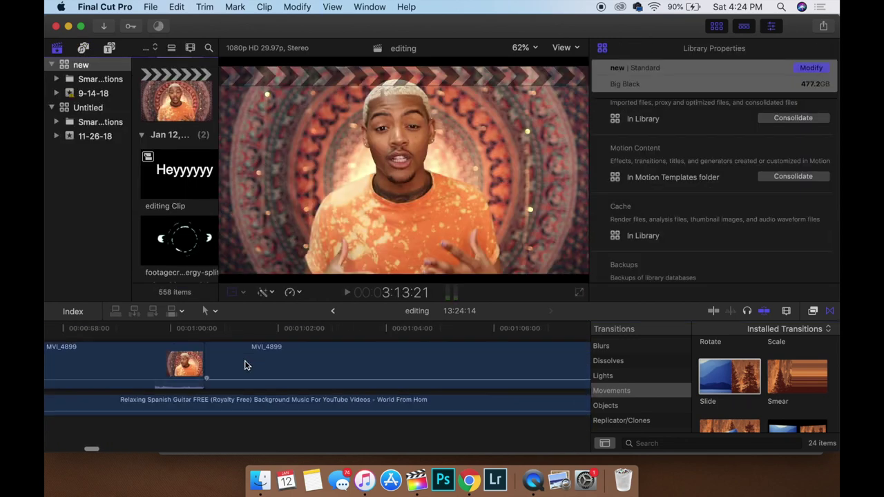
scroll(245, 364, "left", 15)
scroll(246, 361, "up", 3)
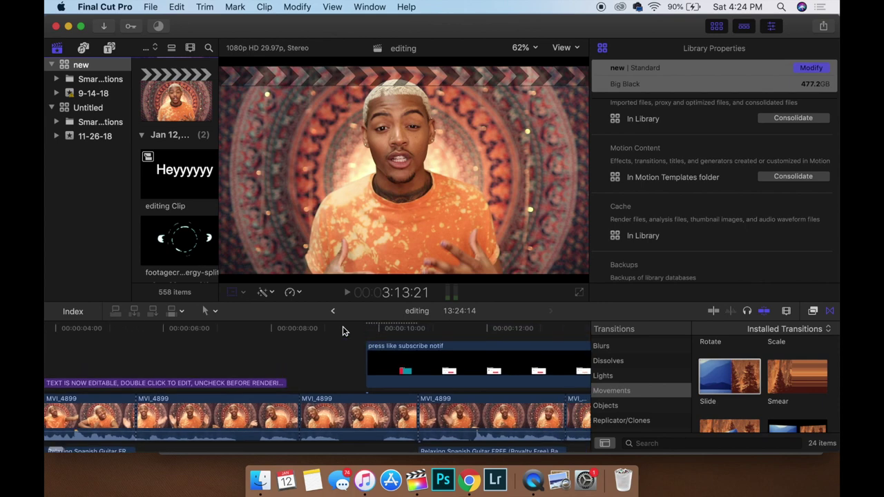
Step: Park the playhead near 19:23 and swap the transitions browser for the 167 installed effects
scroll(347, 343, "right", 10)
left_click(348, 343)
key("shift+t")
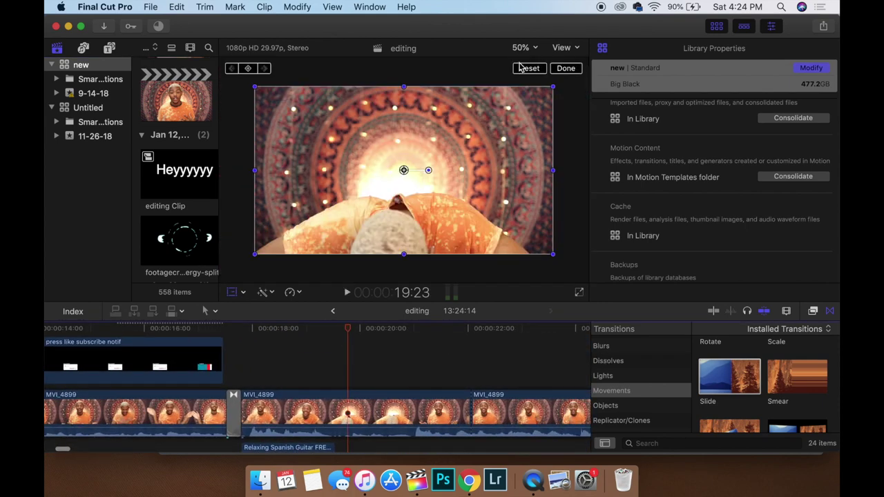
left_click(359, 6)
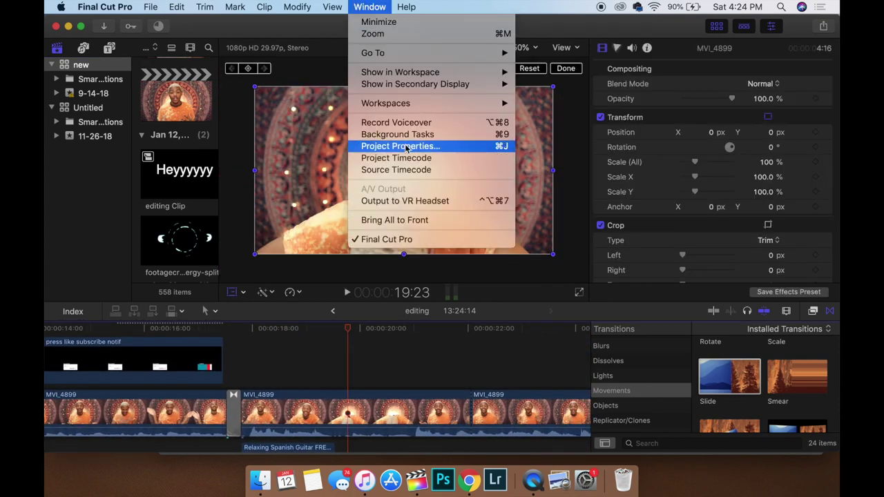
mouse_move(416, 107)
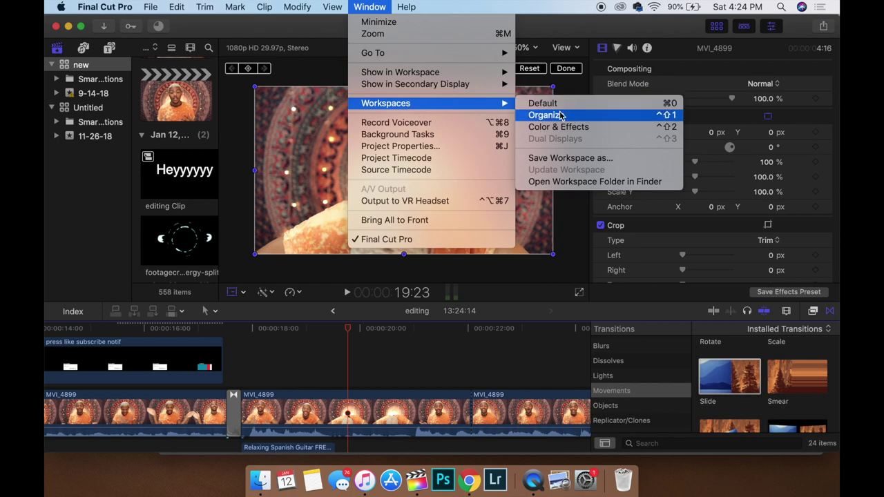
mouse_move(479, 73)
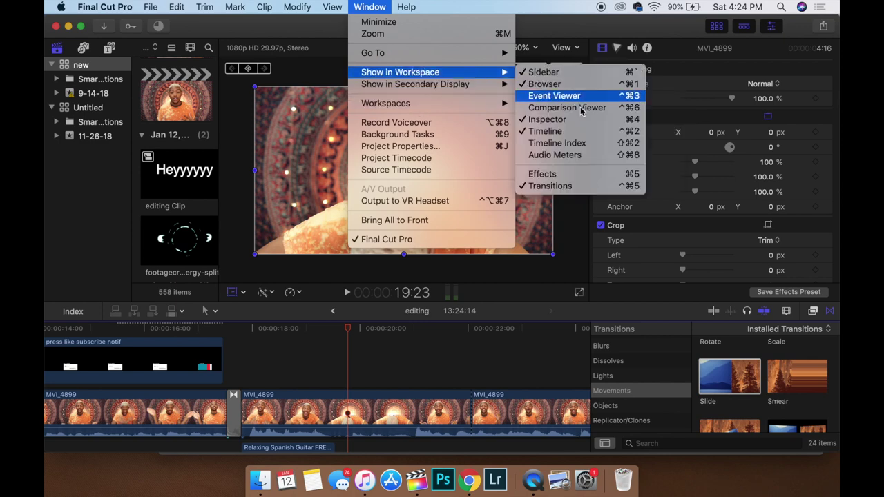
left_click(578, 178)
scroll(718, 379, "down", 2)
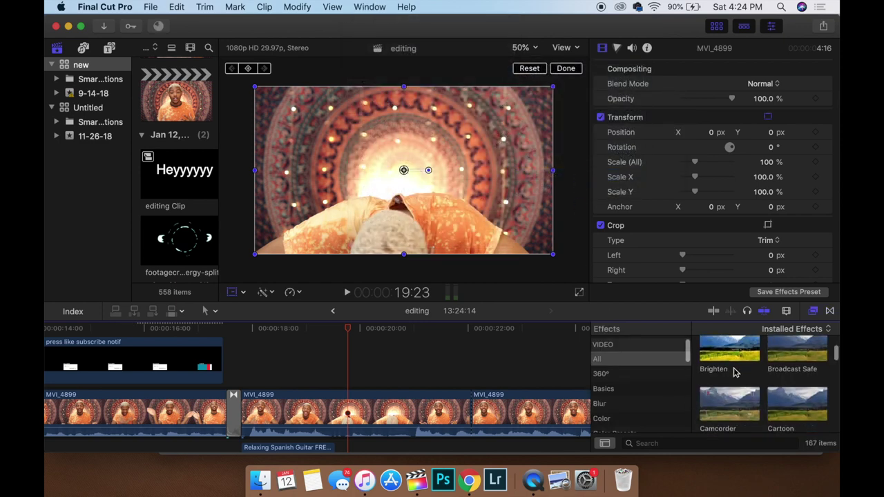
Step: Apply the Camcorder effect to the middle MVI_4899 clip and preview it
left_click_drag(736, 389, 389, 410)
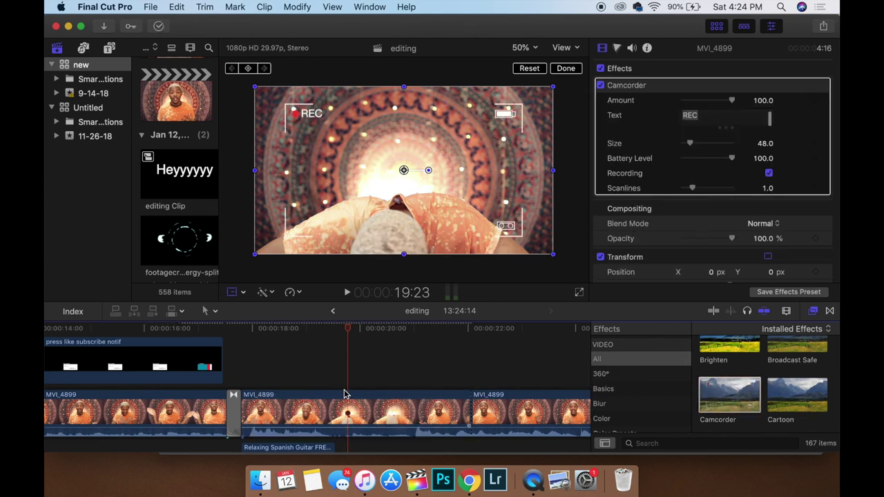
key("space")
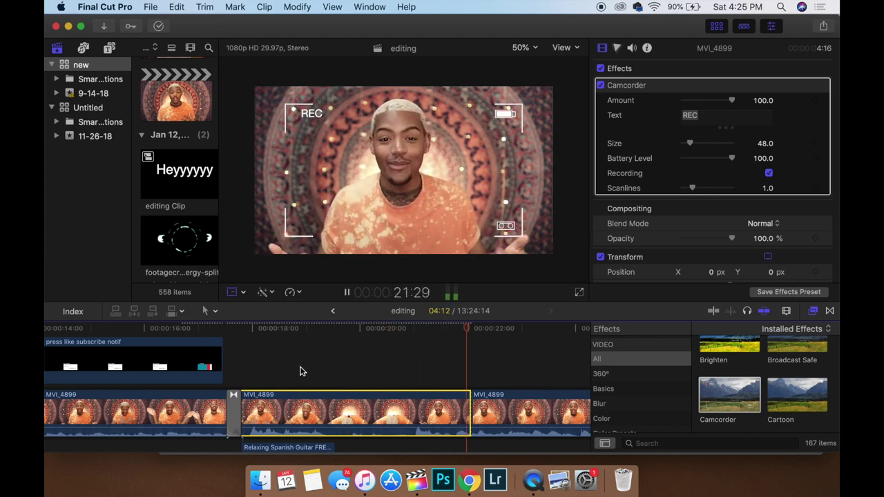
left_click(299, 369)
scroll(783, 369, "up", 3)
Step: Apply Bokeh Random to the middle MVI_4899 clip and play it back, stopping at 22:15
left_click_drag(801, 407, 406, 411)
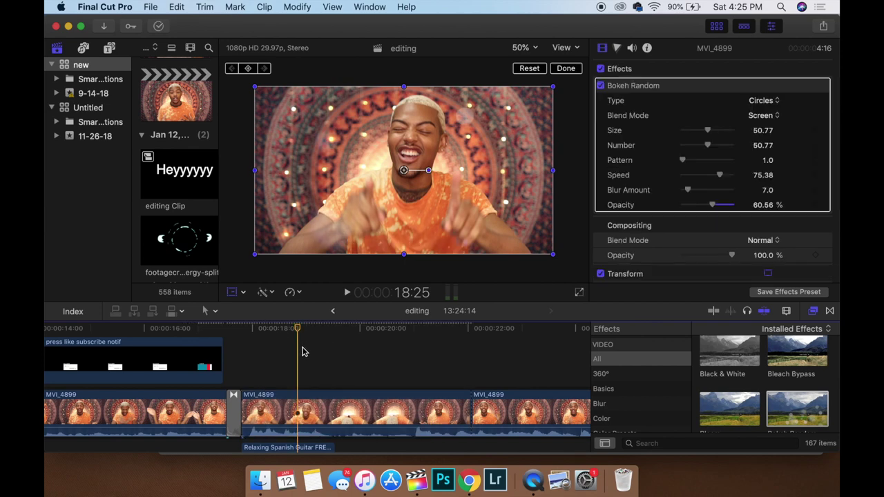
scroll(786, 363, "down", 1)
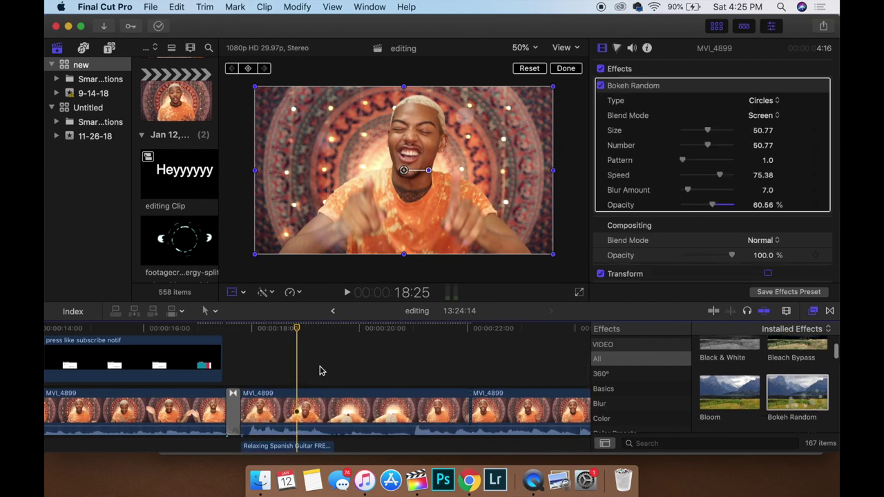
key("space")
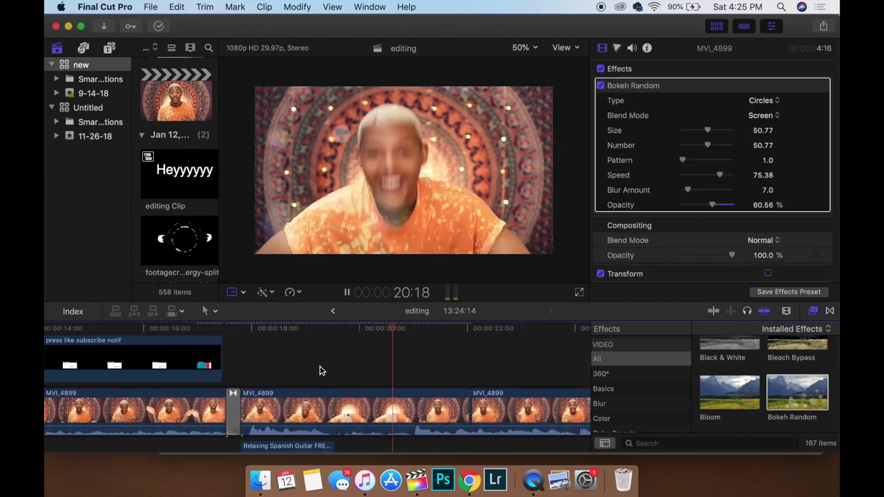
key("space")
key("shift+t")
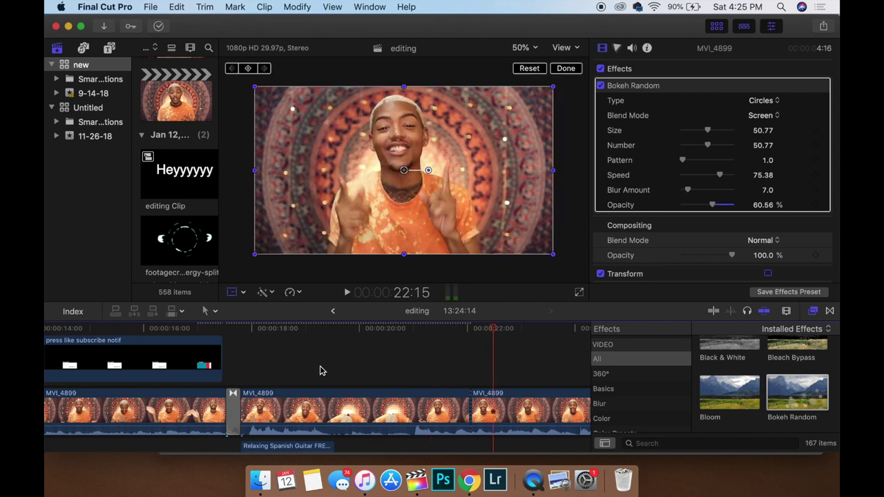
scroll(779, 385, "down", 3)
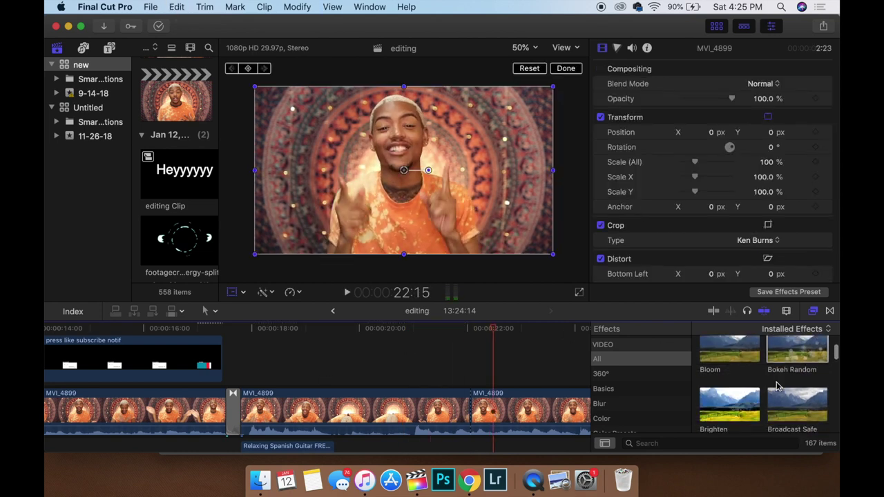
Step: Filter the effects browser to the 12 Color category effects
scroll(776, 385, "down", 5)
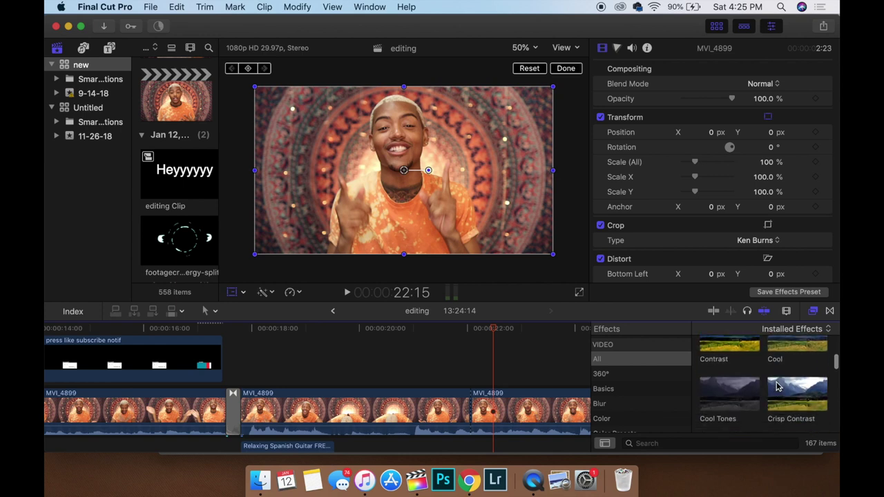
left_click(653, 385)
scroll(643, 359, "up", 3)
scroll(740, 361, "up", 5)
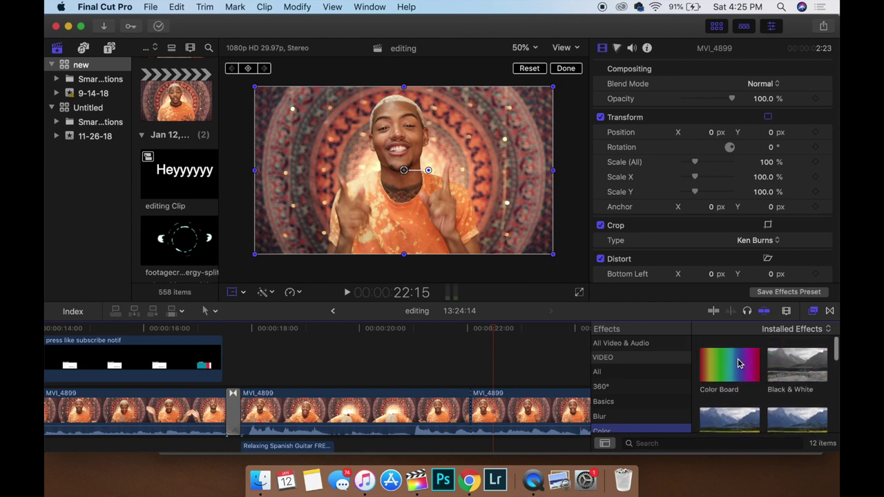
scroll(649, 374, "up", 1)
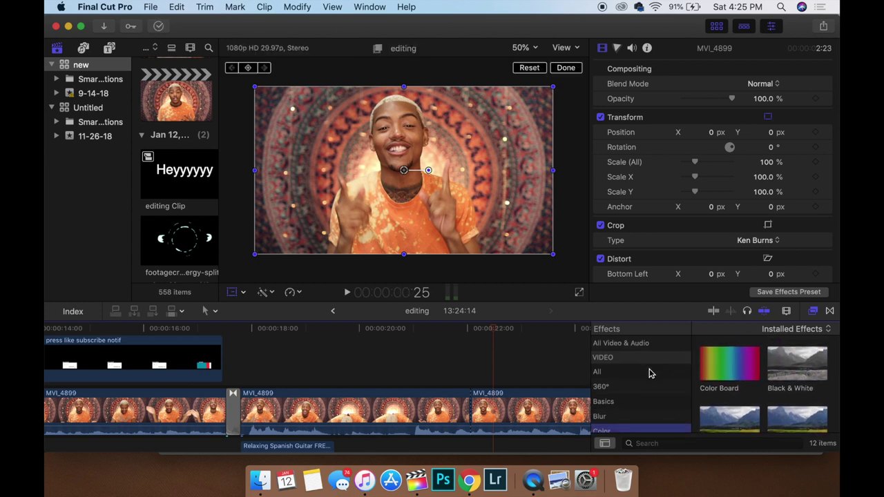
Step: Step the playhead through the vlog at 19:00, 24:04 and 28:16
left_click(306, 357)
scroll(357, 356, "right", 5)
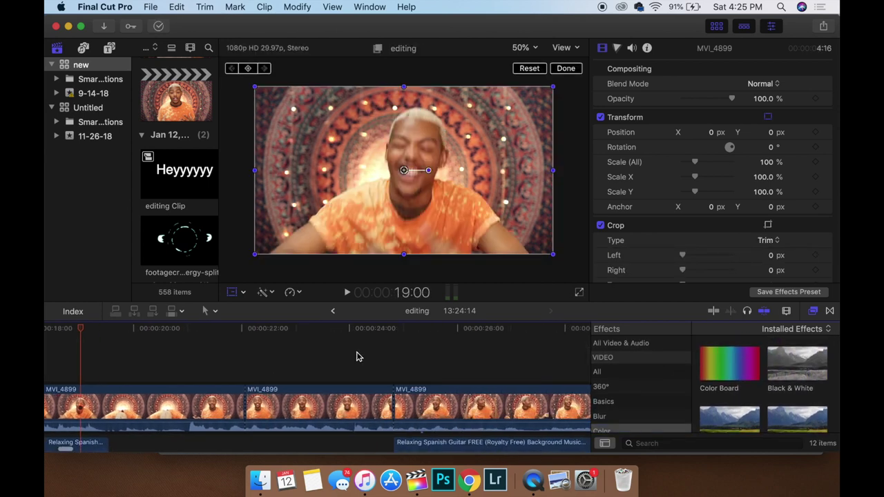
left_click(357, 357)
scroll(357, 357, "right", 5)
scroll(356, 357, "down", 2)
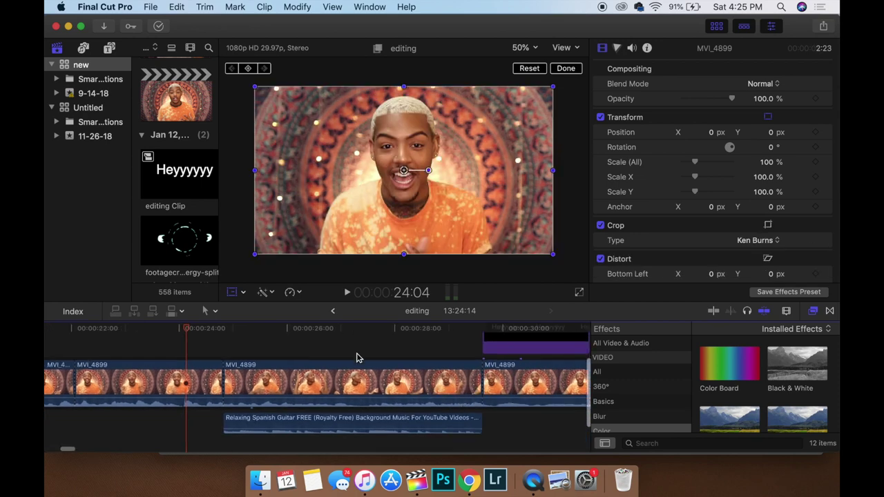
scroll(357, 356, "right", 2)
left_click(357, 356)
scroll(357, 356, "right", 2)
scroll(357, 357, "up", 2)
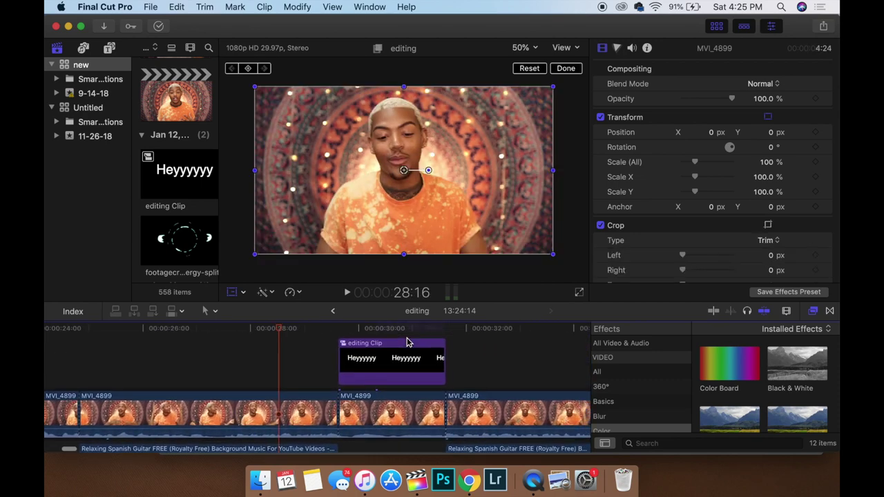
Step: Select the 'Wassup y'all?!' editing Clip title to inspect it, then return the playhead to 29:10
left_click(370, 336)
left_click(364, 344)
left_click(323, 337)
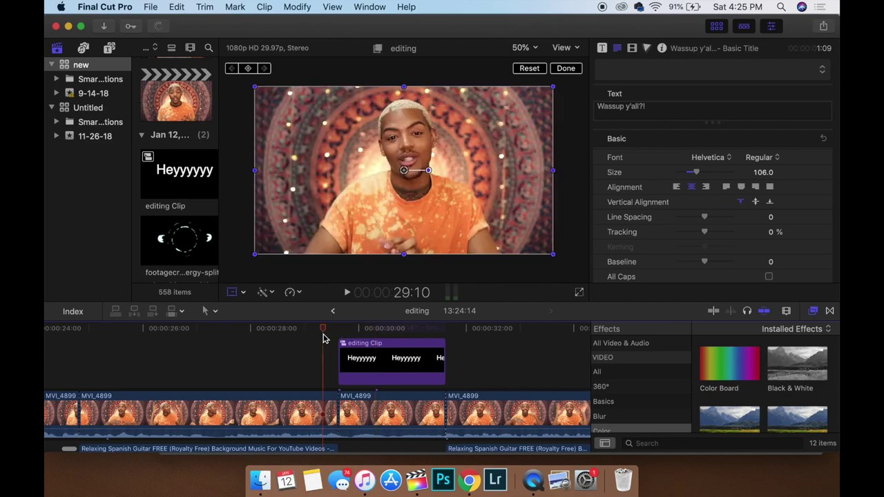
scroll(323, 338, "right", 3)
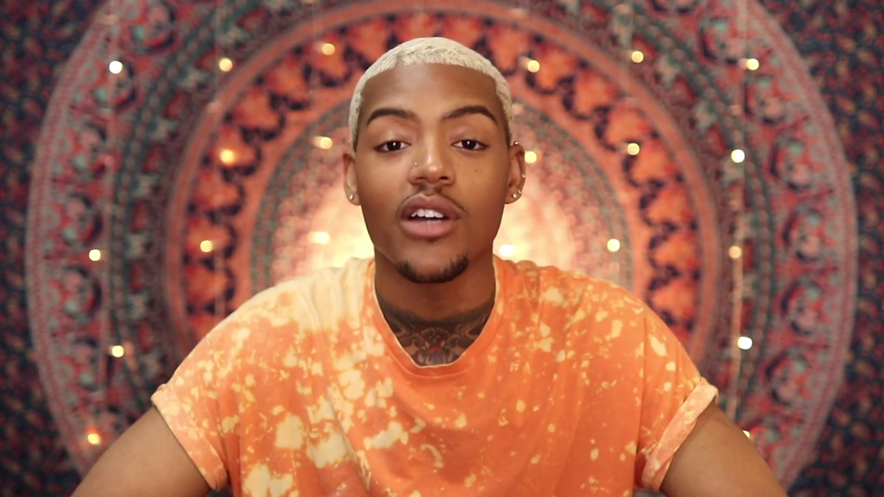